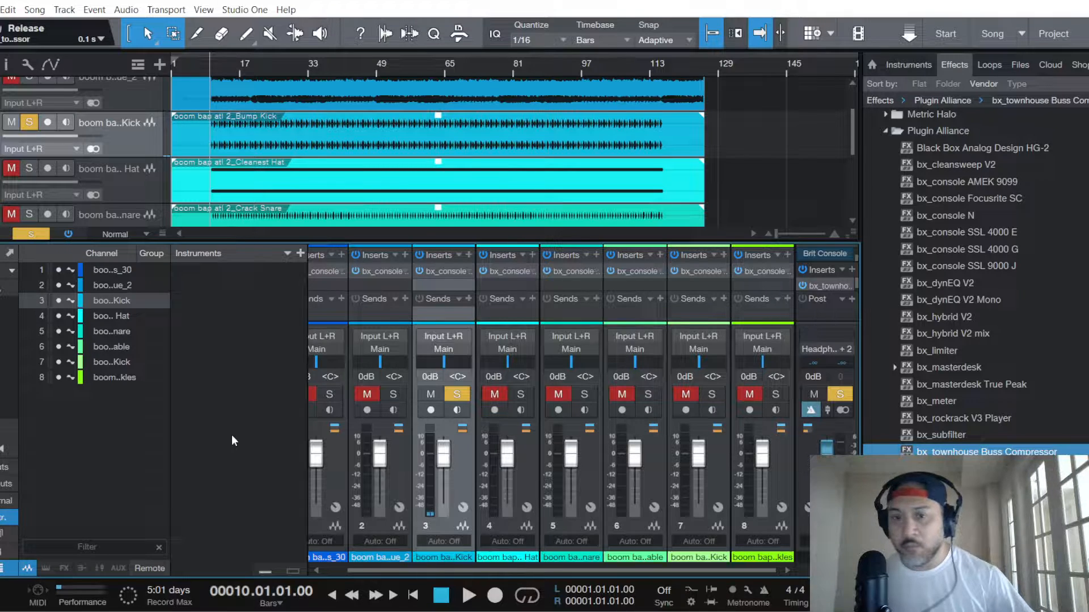
left_click(448, 270)
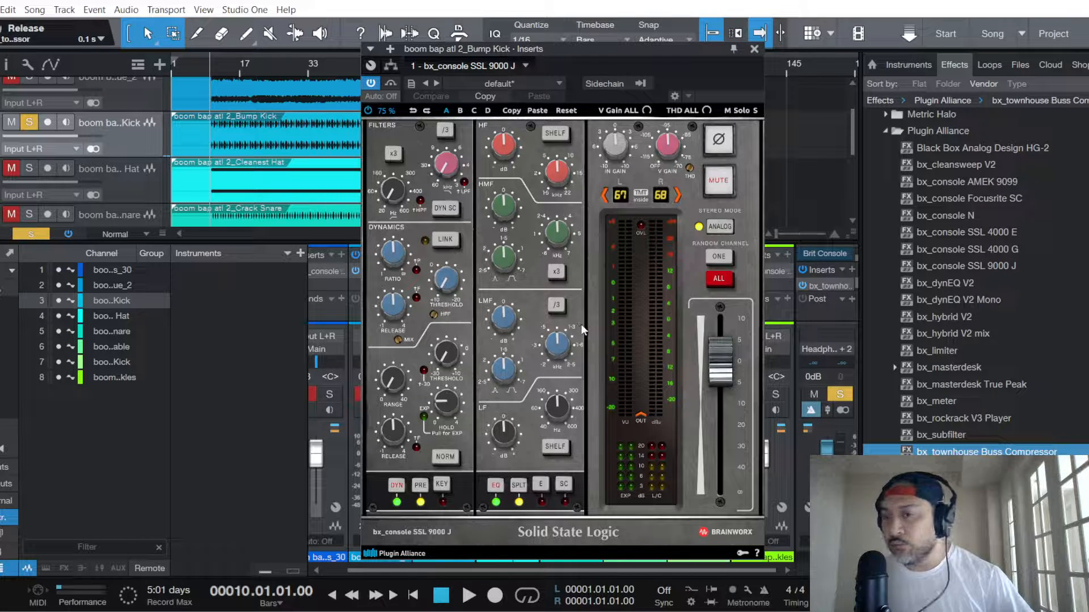
left_click(753, 53)
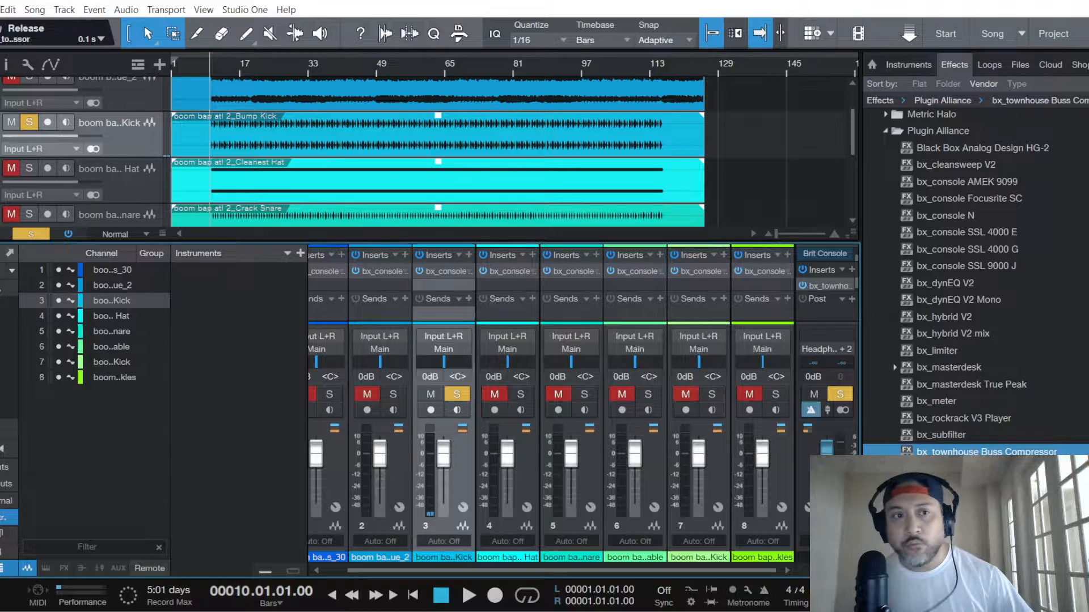
left_click(1, 9)
left_click(22, 168)
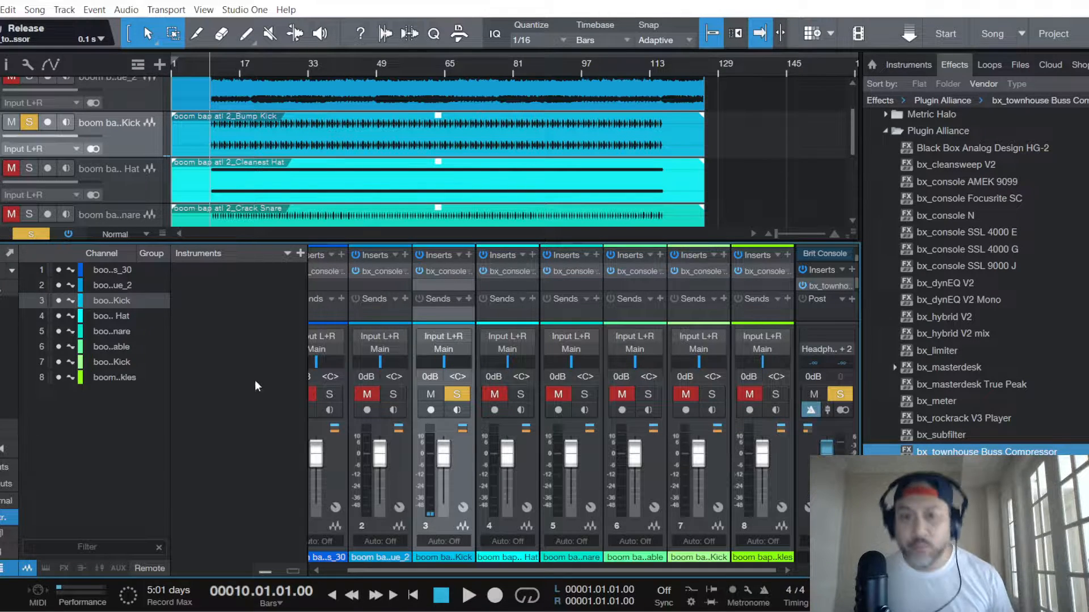
left_click(0, 9)
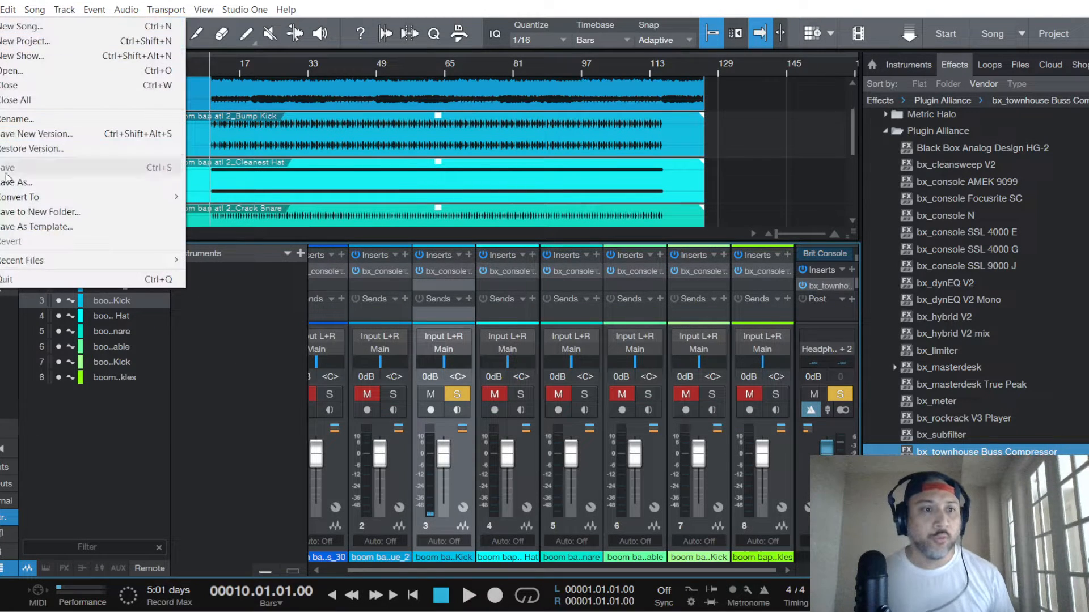
left_click(256, 393)
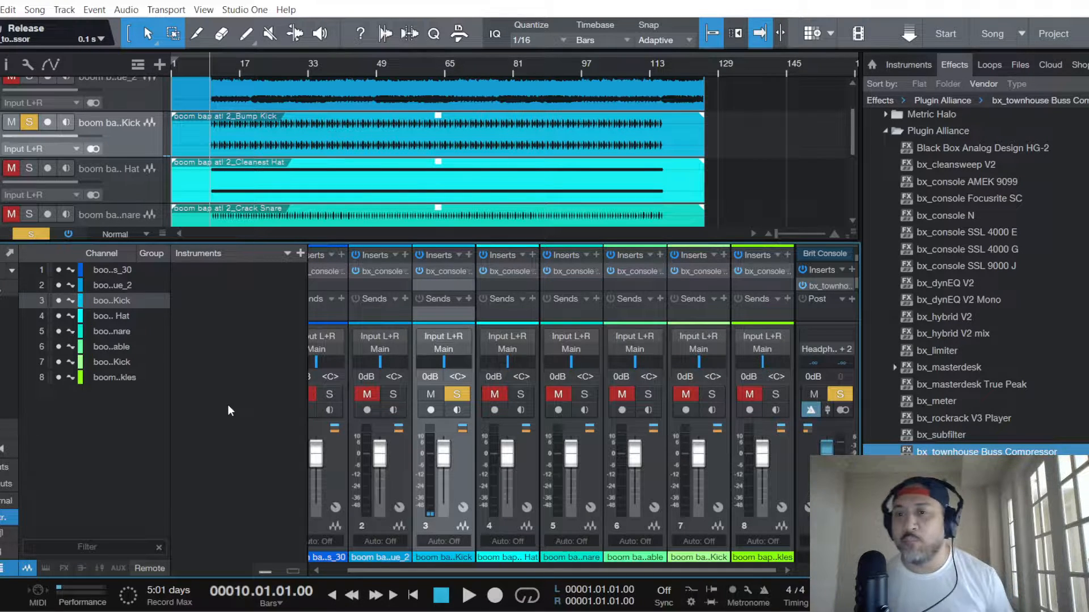
left_click(1, 9)
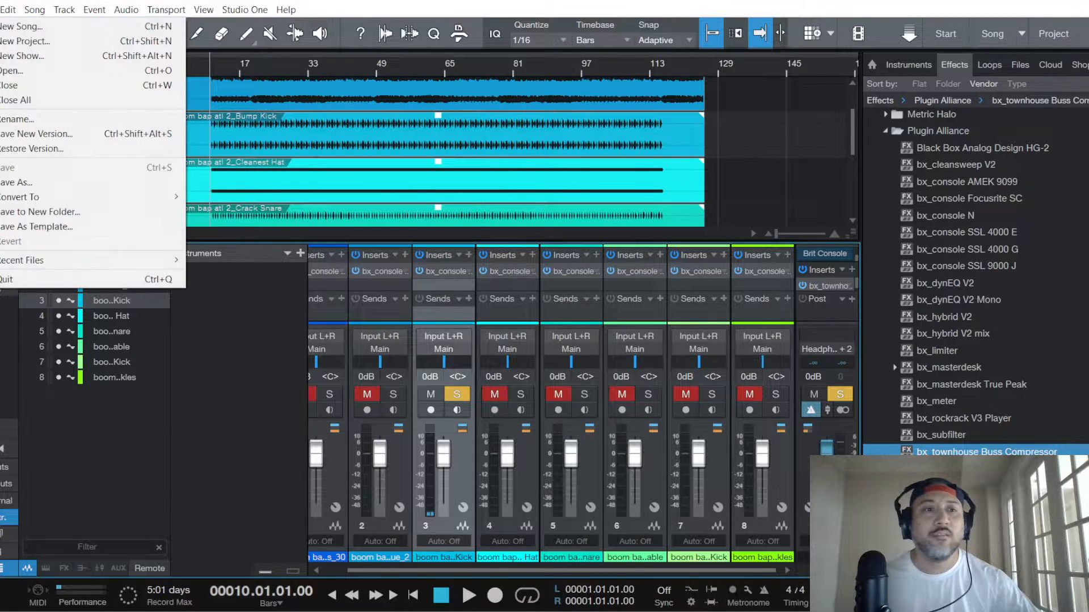
left_click(233, 334)
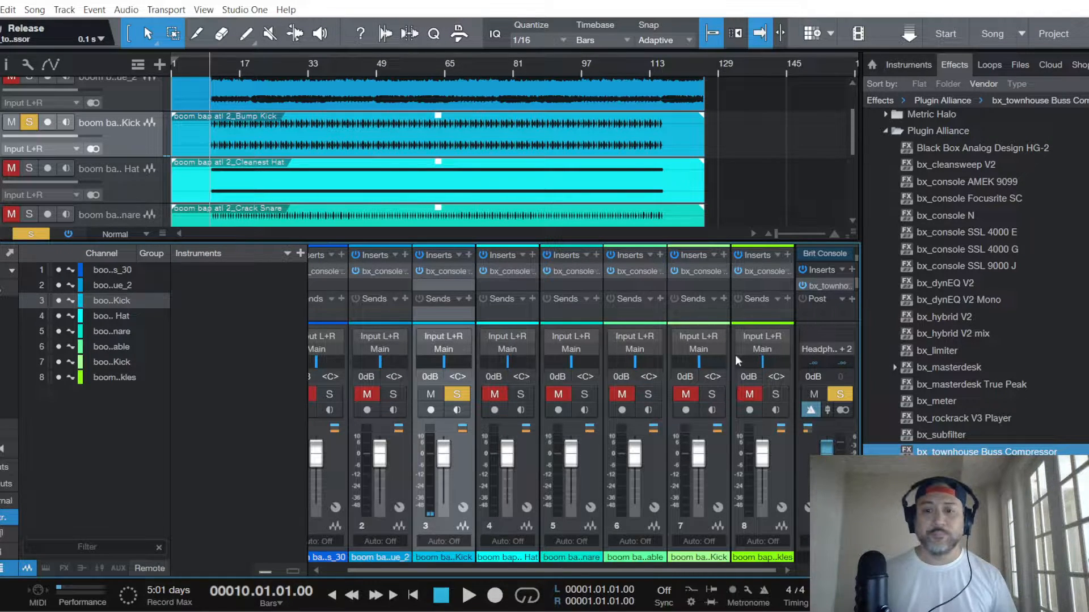
key("alt+Tab")
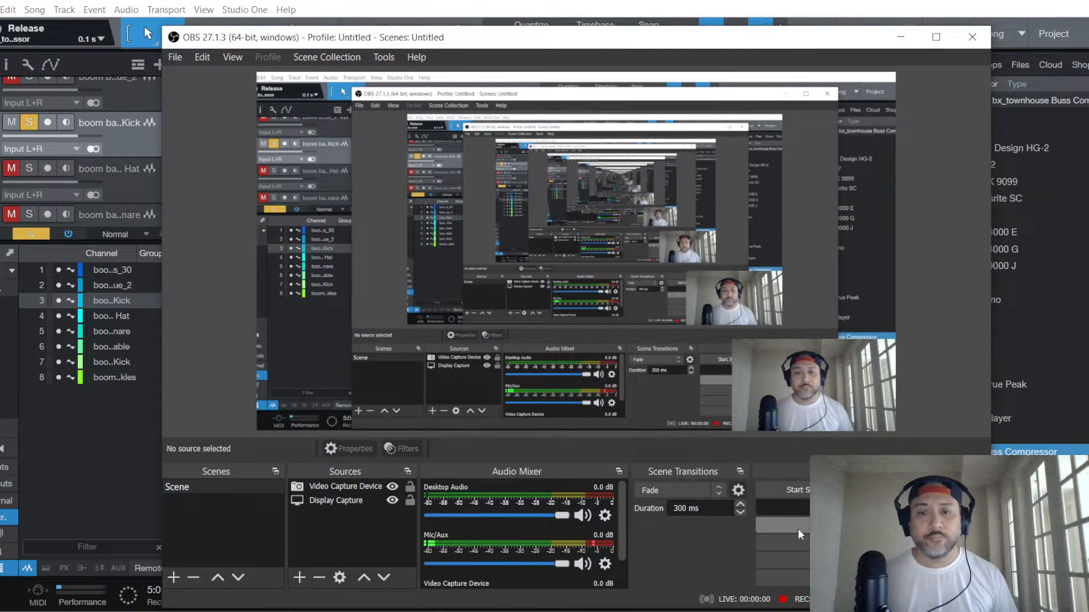
left_click(900, 37)
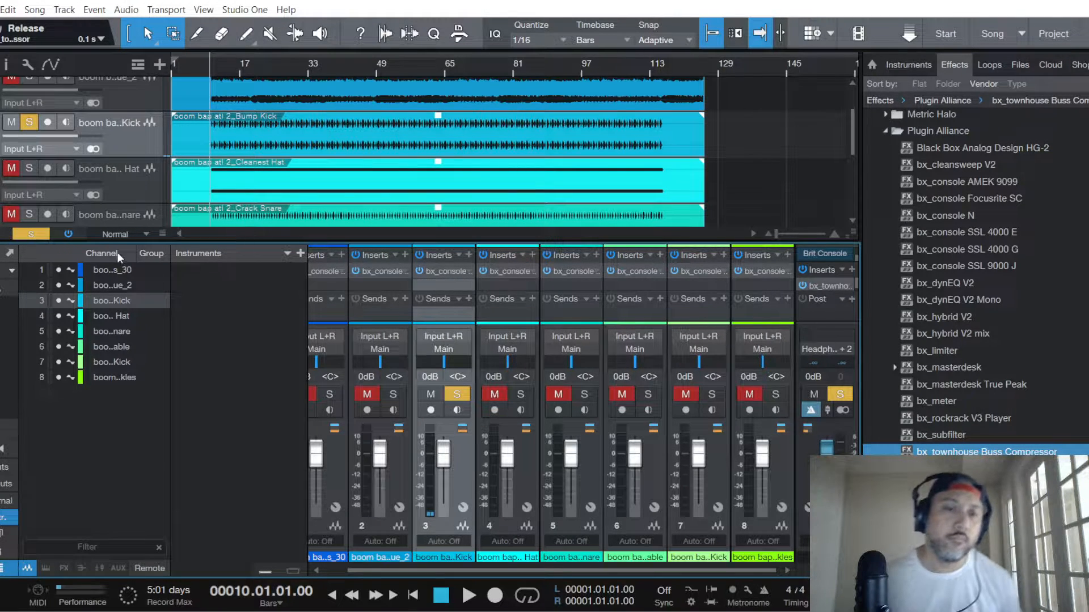
Step: Play the song and set the Bump Kick's SSL 9000 J compressor: higher ratio, 0.10 s release, lower threshold, dynamics post EQ
key("space")
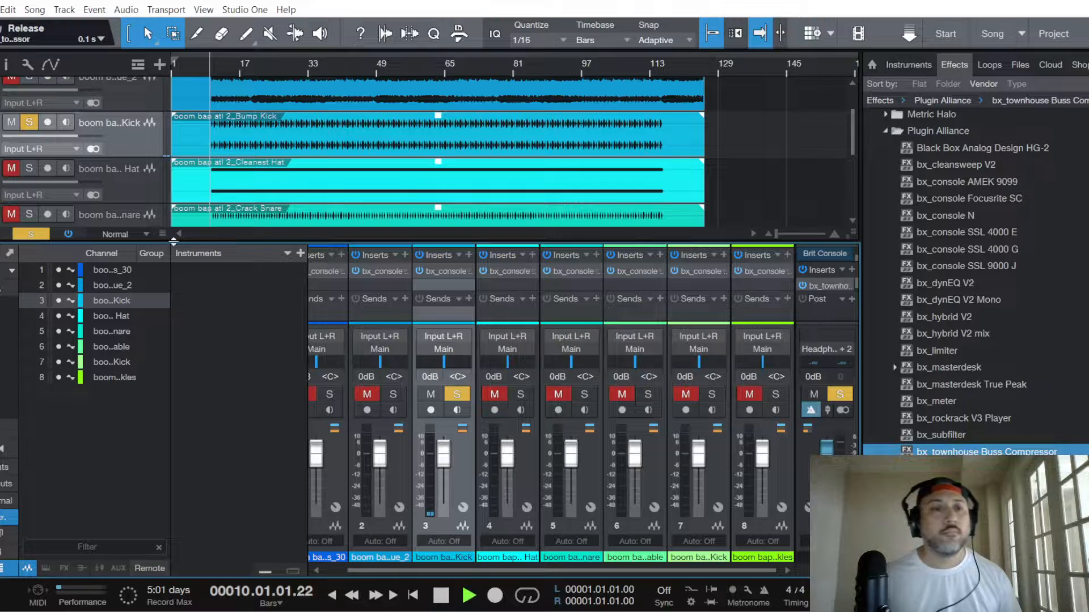
left_click(447, 271)
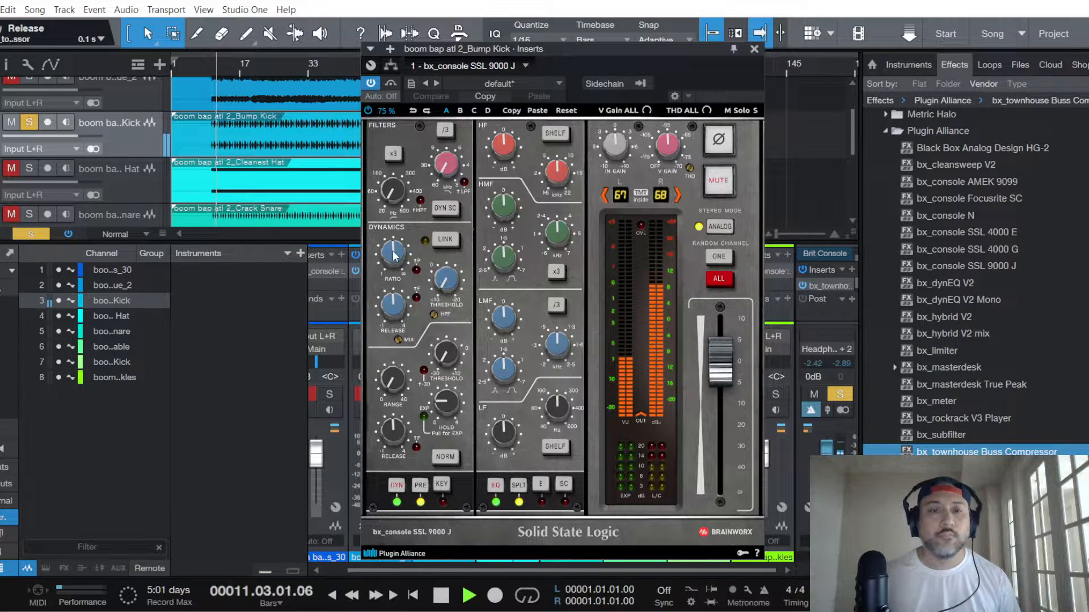
mouse_move(395, 255)
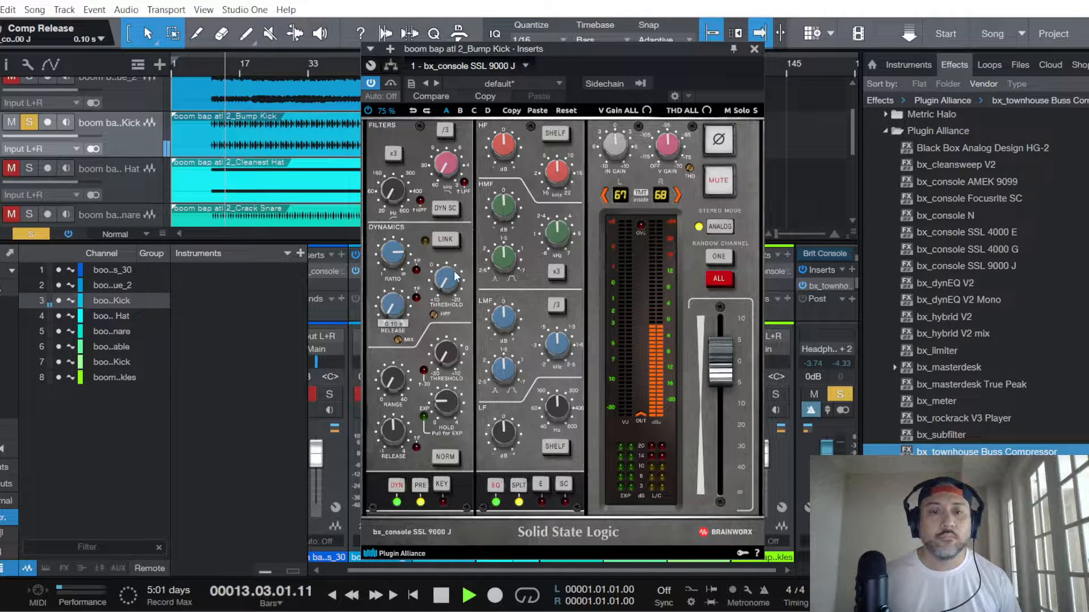
left_click(421, 485)
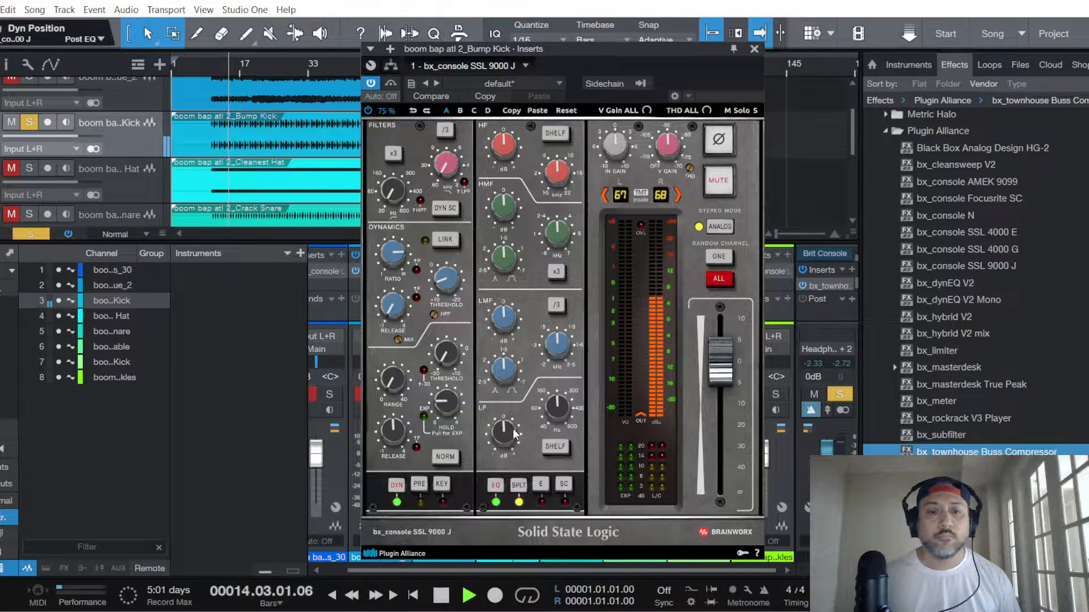
Step: Try a 3 dB low-frequency boost and a high-mid gain change on the Bump Kick's console EQ
mouse_move(507, 437)
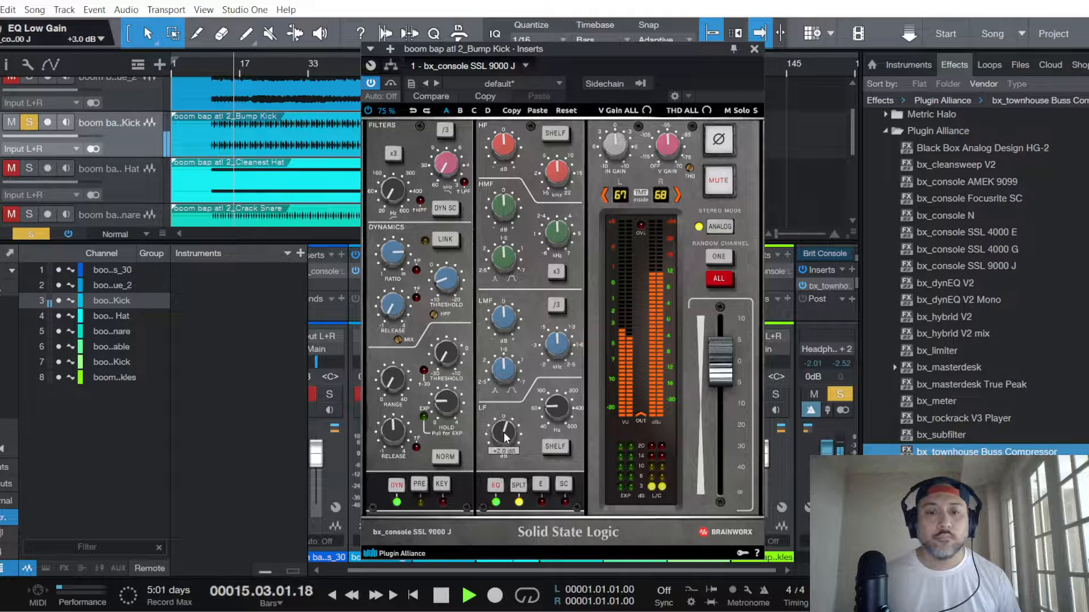
mouse_move(507, 205)
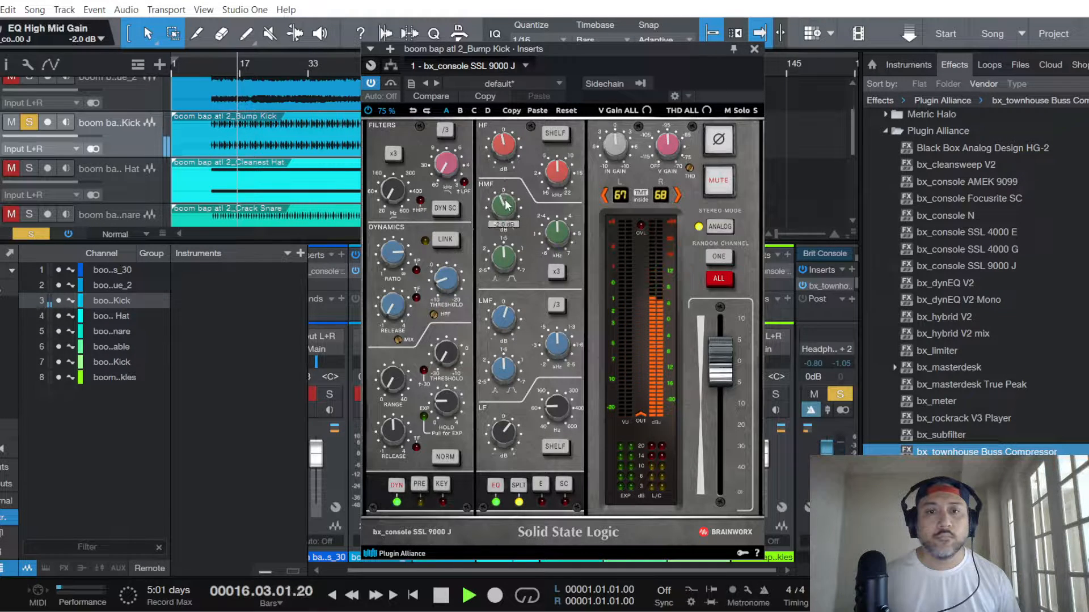
left_click_drag(507, 206, 509, 196)
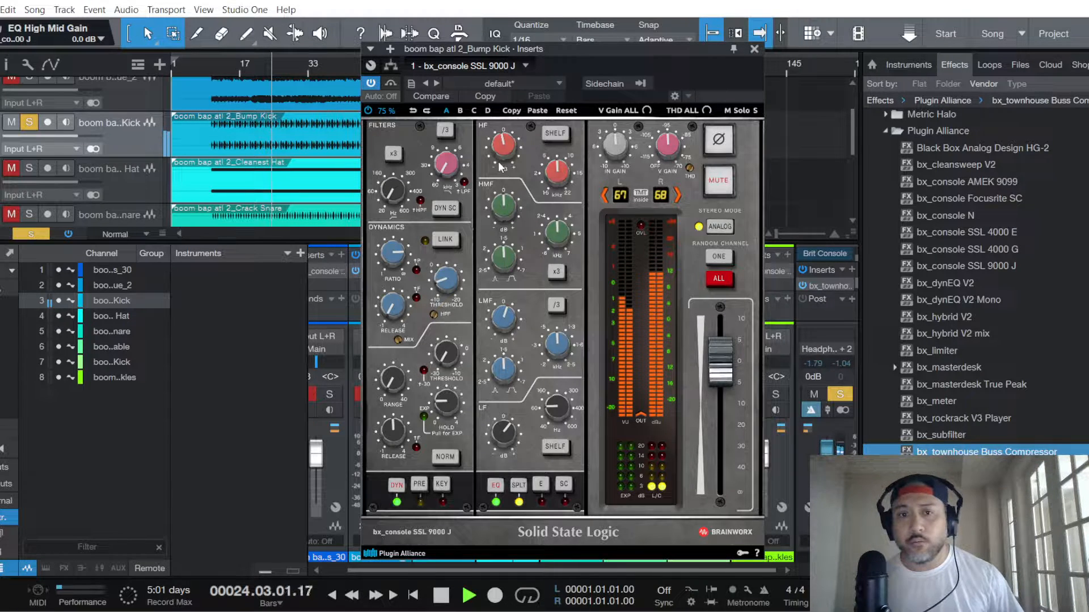
Step: Stop playback and reset the Bump Kick's high, low-mid and low EQ gains to 0 dB
key("space")
scroll(505, 145, "up", 2)
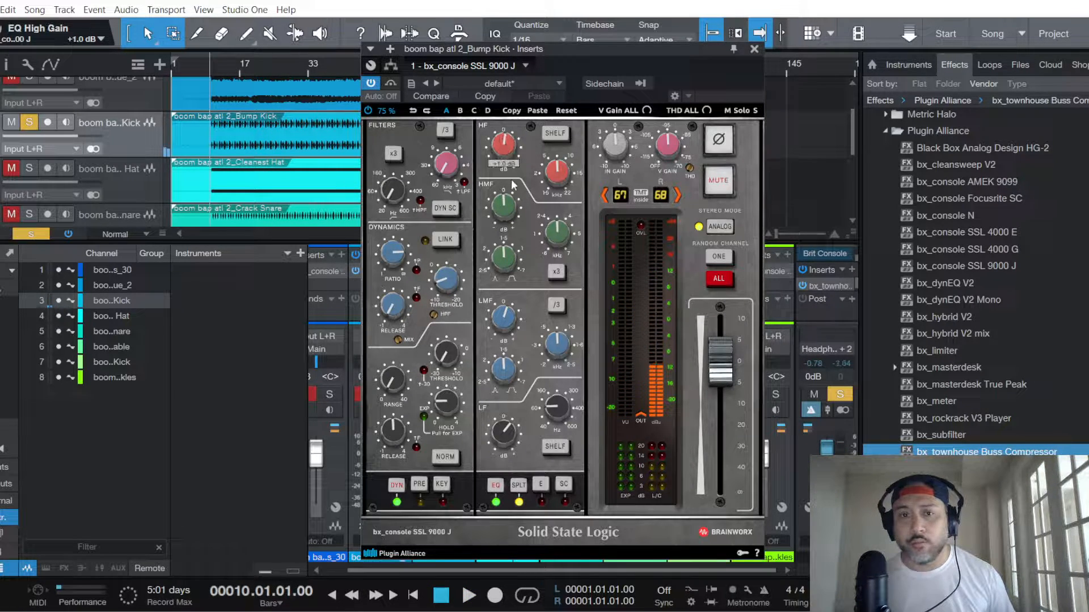
left_click_drag(511, 180, 511, 195)
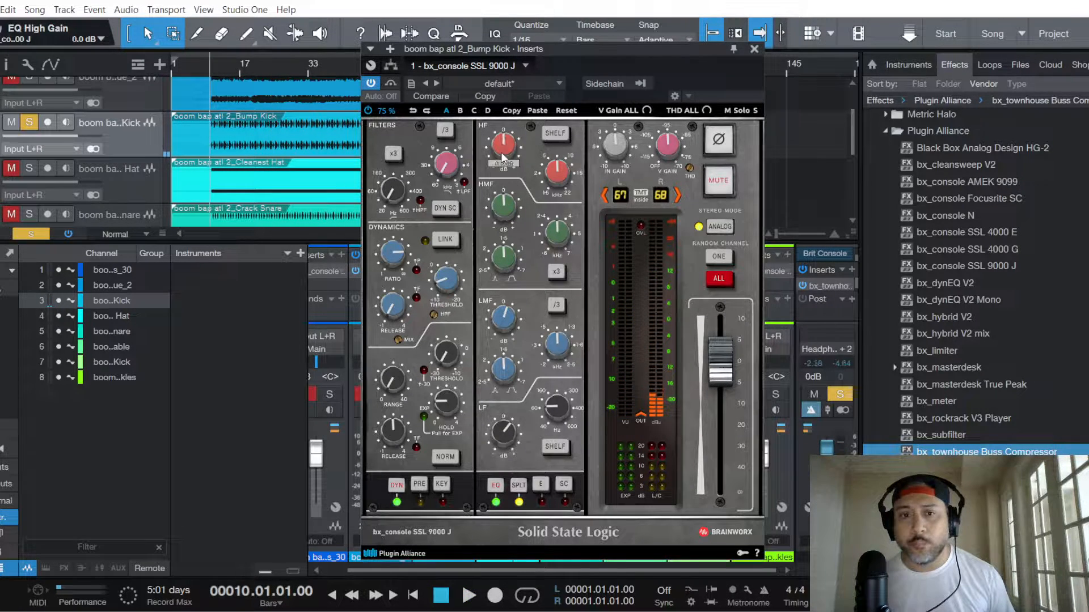
double_click(510, 319)
double_click(505, 431)
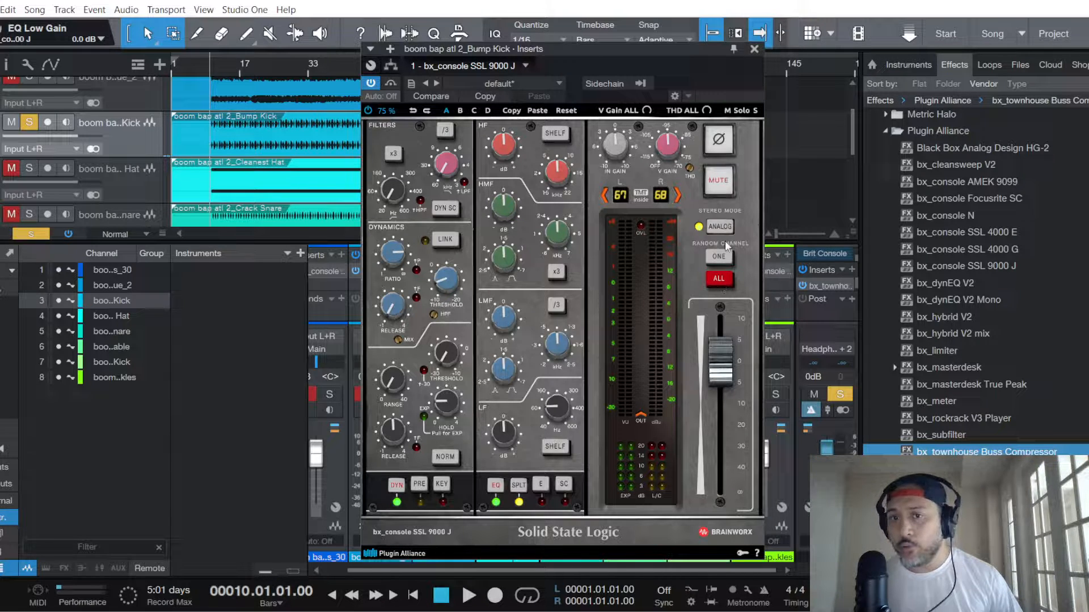
Step: Randomize the console channel numbers for all bx_console SSL 9000 J instances and accept the change
left_click(718, 280)
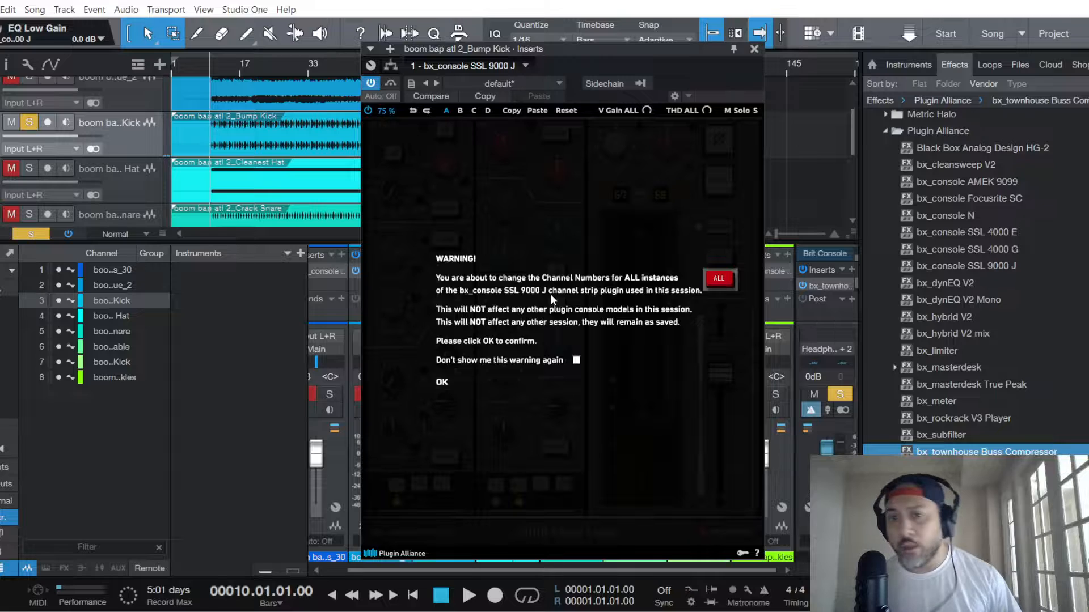
left_click(444, 382)
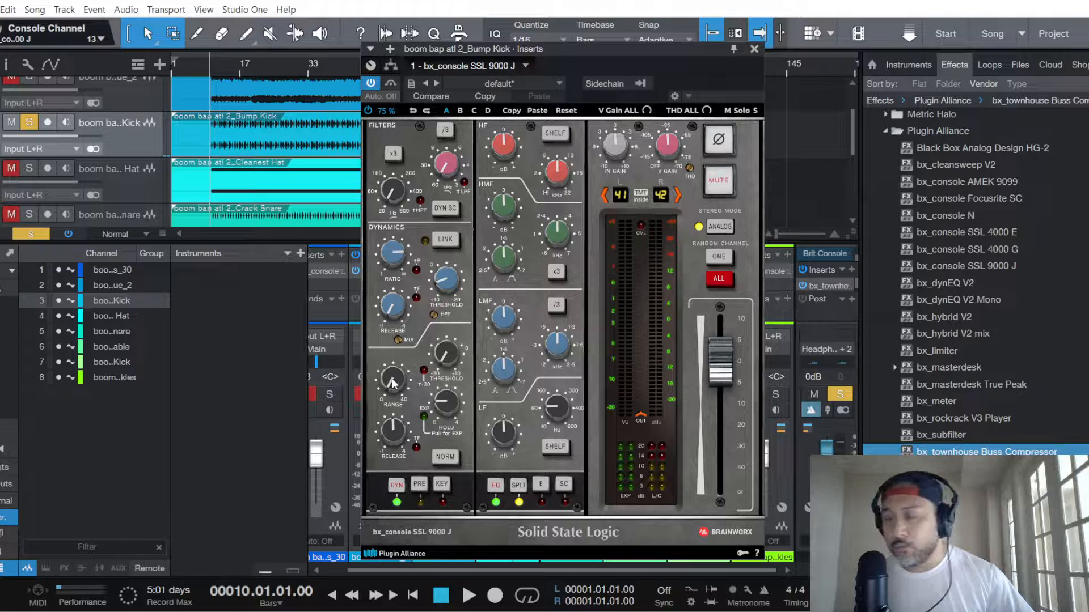
Step: Raise the Bump Kick's expander range, then compare the pre-EQ and post-EQ dynamics positions, ending on post EQ
left_click_drag(399, 380, 395, 387)
scroll(395, 387, "up", 8)
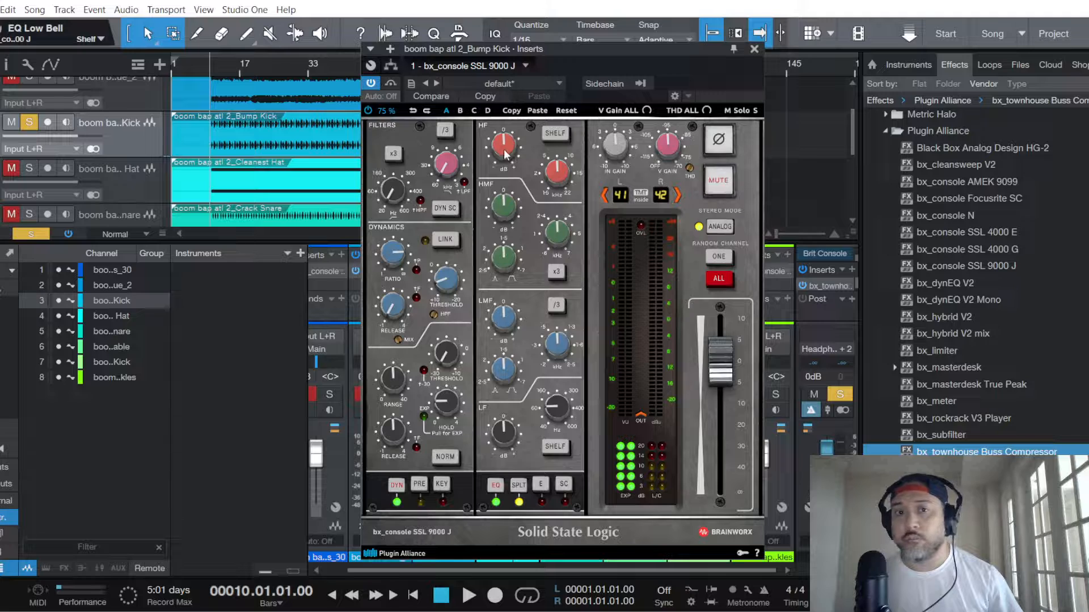
left_click(421, 487)
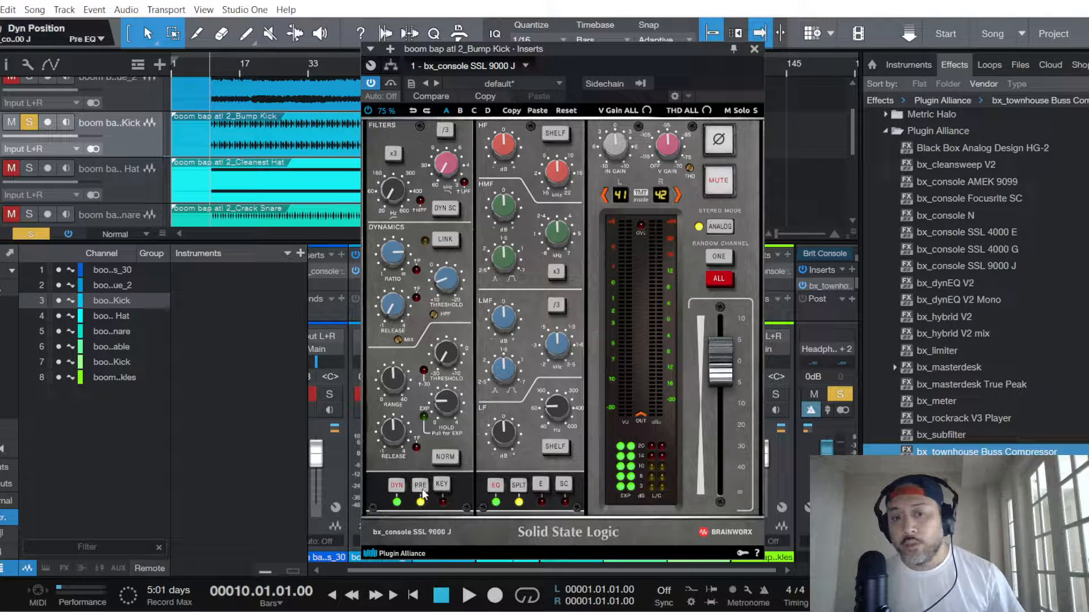
left_click(421, 487)
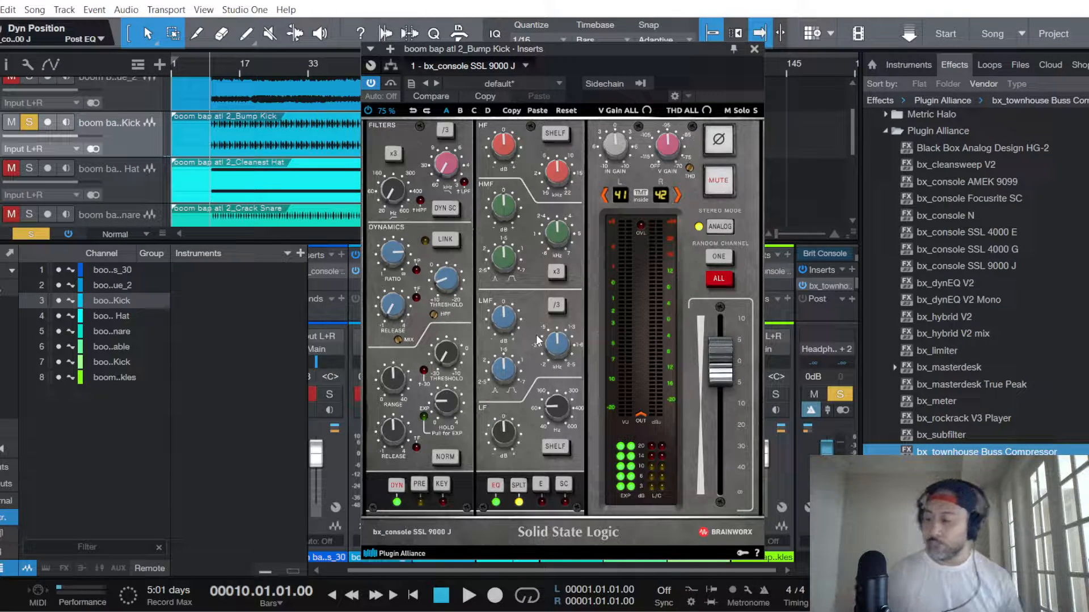
Step: During playback, set the kick's compressor threshold to +7.0 dB, boost low EQ gain, and set low-mid gain to +0.5 dB and high gain to +1.0 dB
key("space")
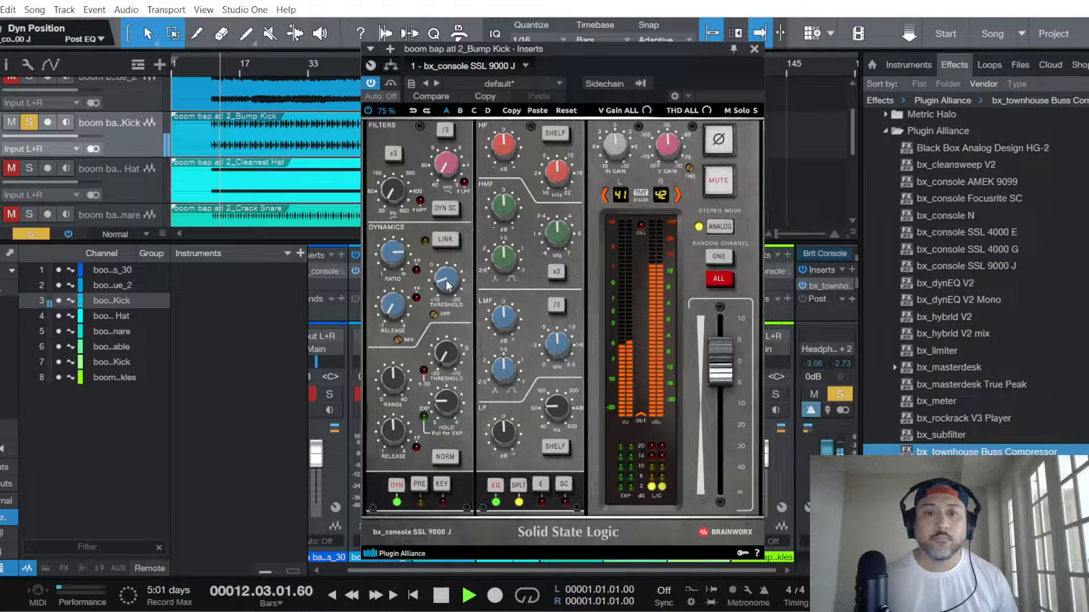
left_click_drag(446, 281, 446, 288)
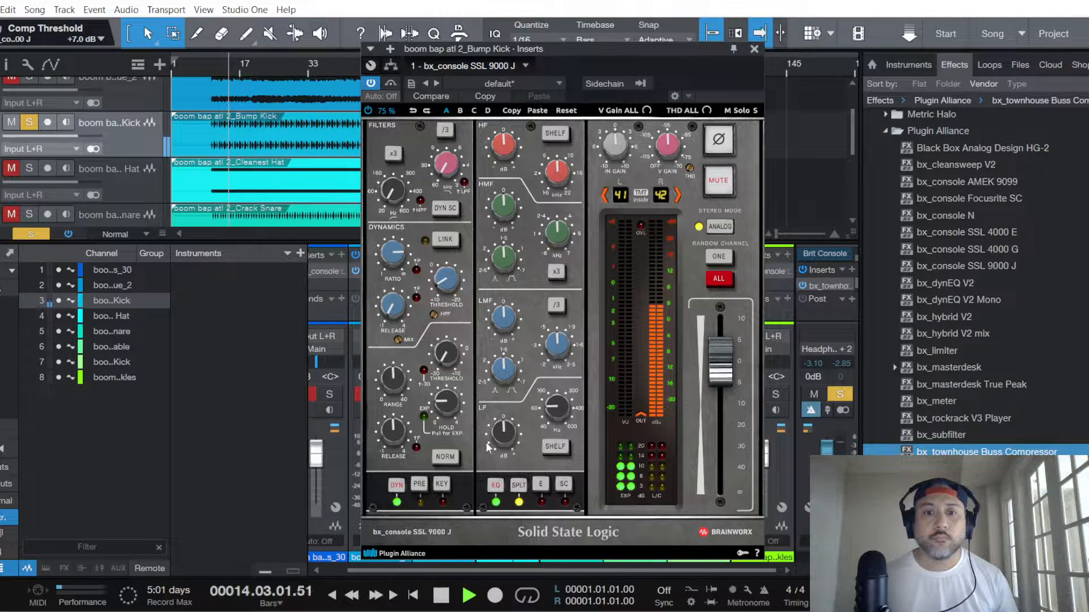
left_click_drag(504, 435, 505, 416)
left_click_drag(505, 320, 505, 316)
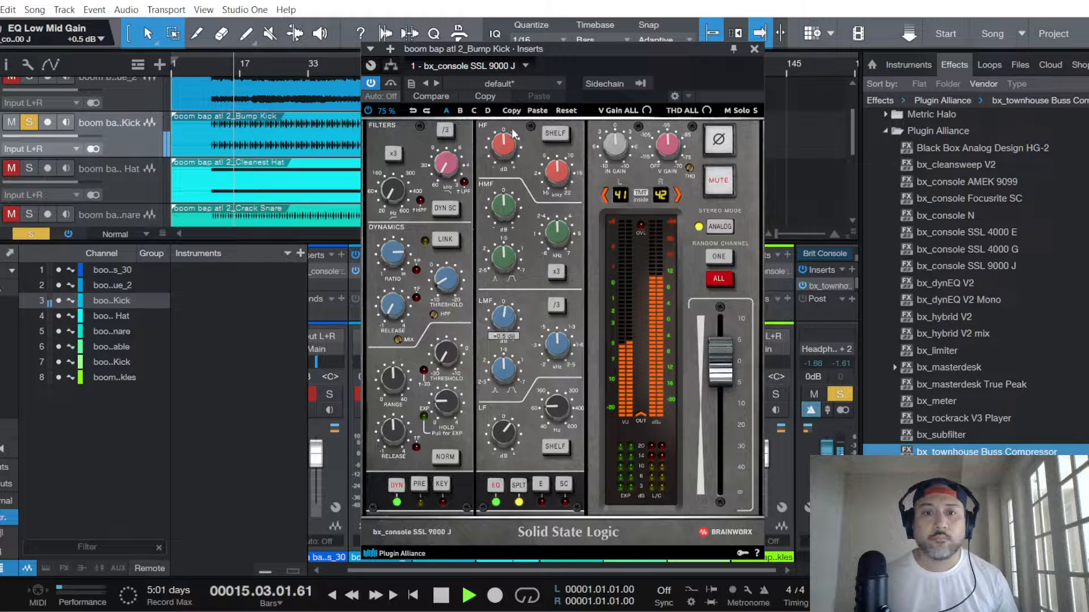
left_click_drag(514, 134, 513, 130)
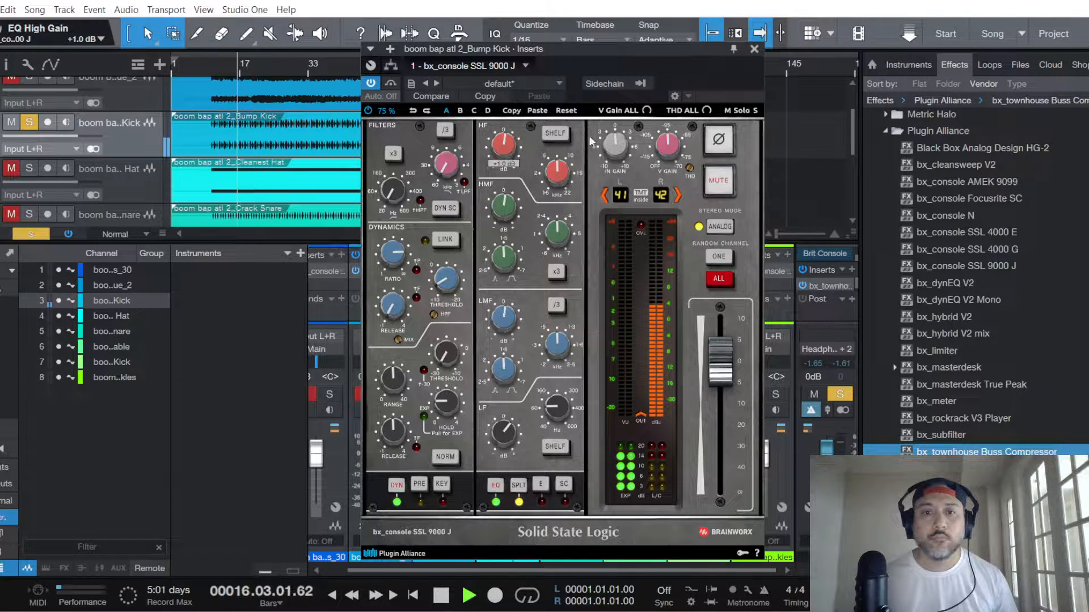
Step: Close the kick's console plugin and raise the Bump Kick channel fader to +0.8 dB
left_click(754, 49)
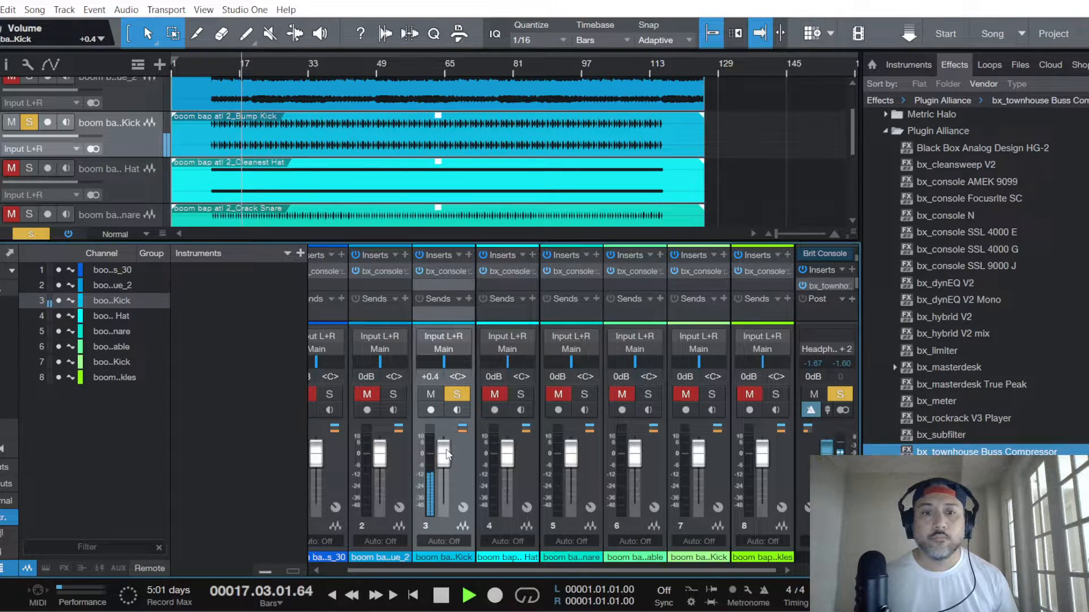
left_click_drag(446, 454, 447, 451)
Step: Select the VintageDrums_30 track, unmute it and solo it together with the kick
scroll(128, 159, "up", 2)
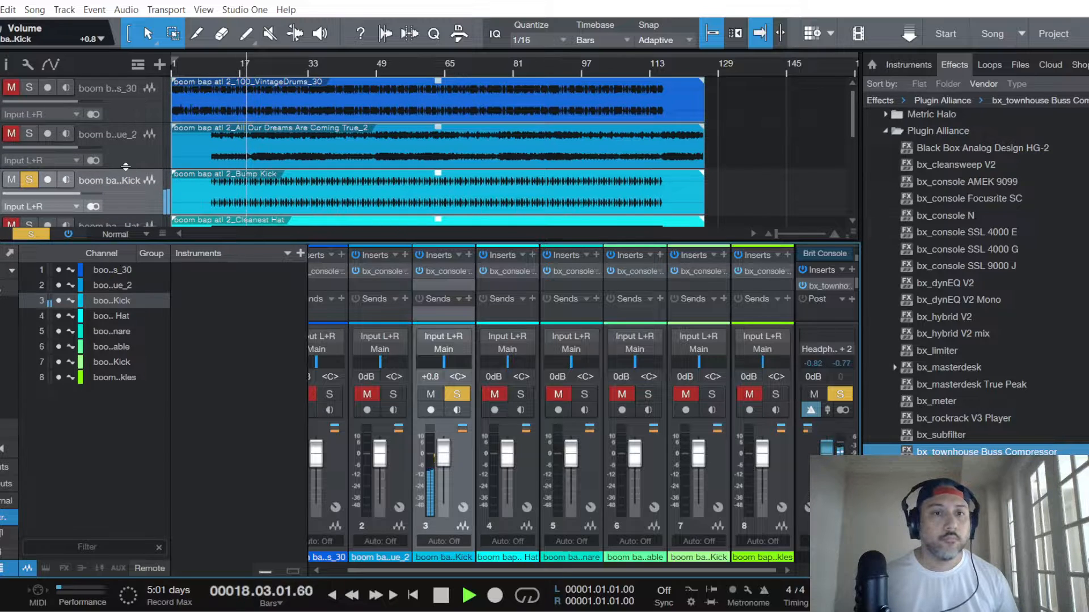
left_click(127, 156)
left_click(132, 108)
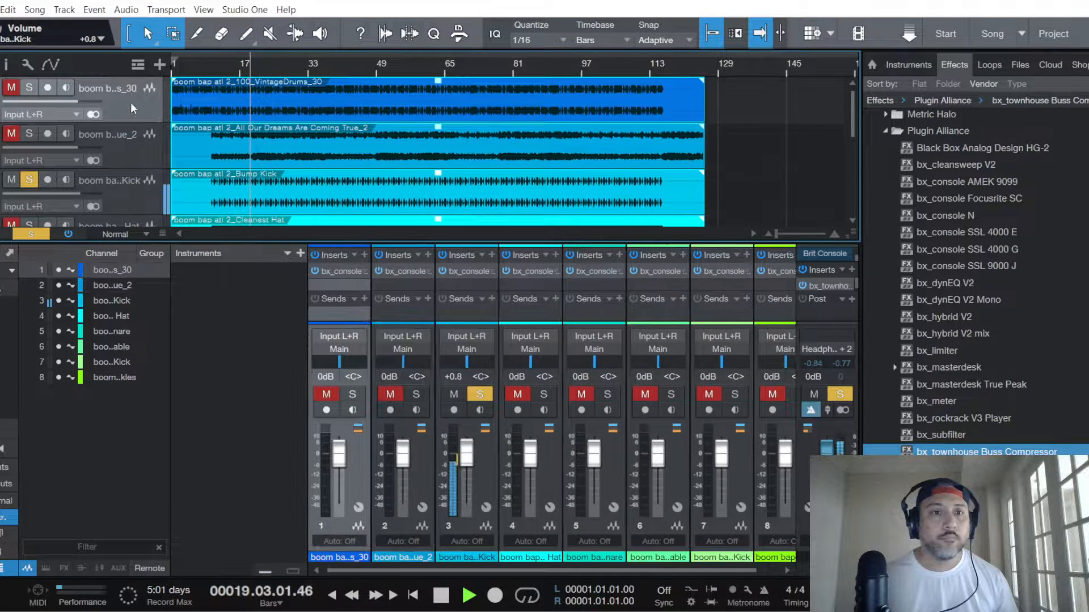
left_click(326, 394)
left_click(352, 394)
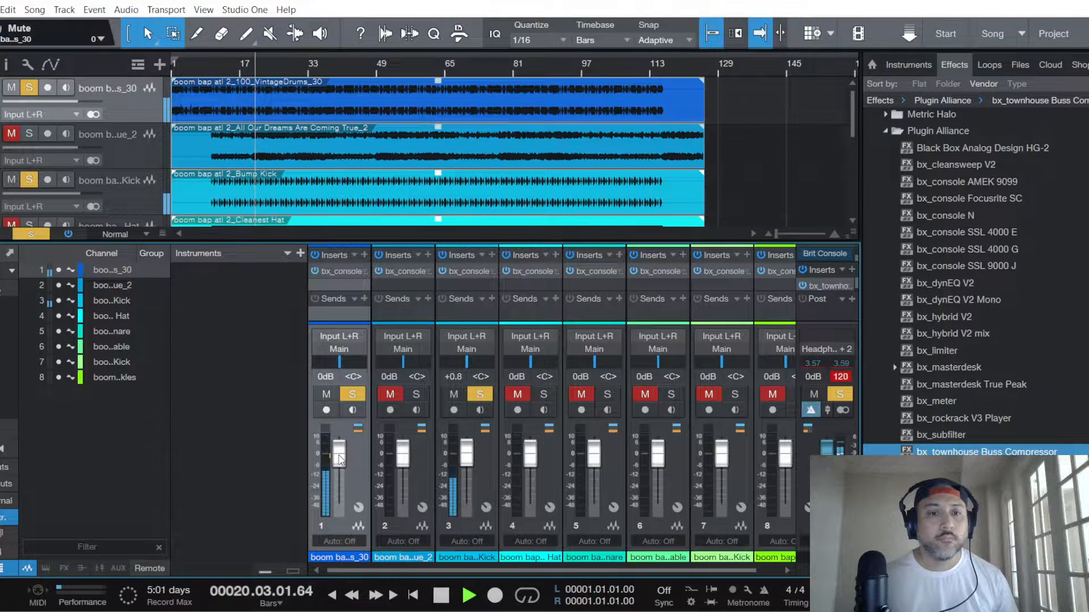
Step: Lower the VintageDrums_30 fader to -2.5 dB and the main output fader to -2.9 dB
left_click_drag(339, 459, 340, 471)
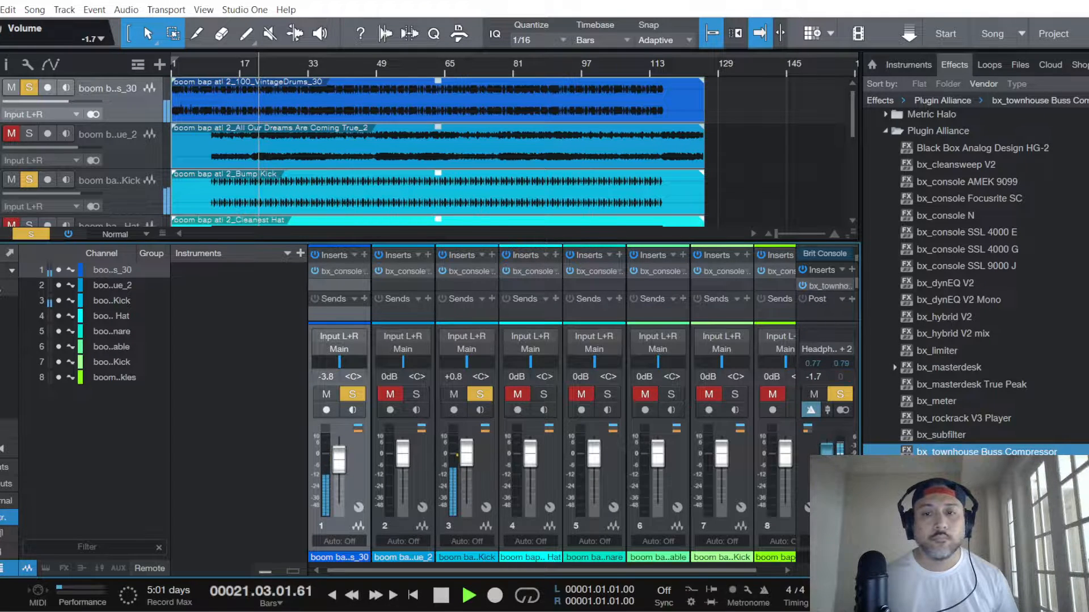
left_click_drag(339, 463, 339, 459)
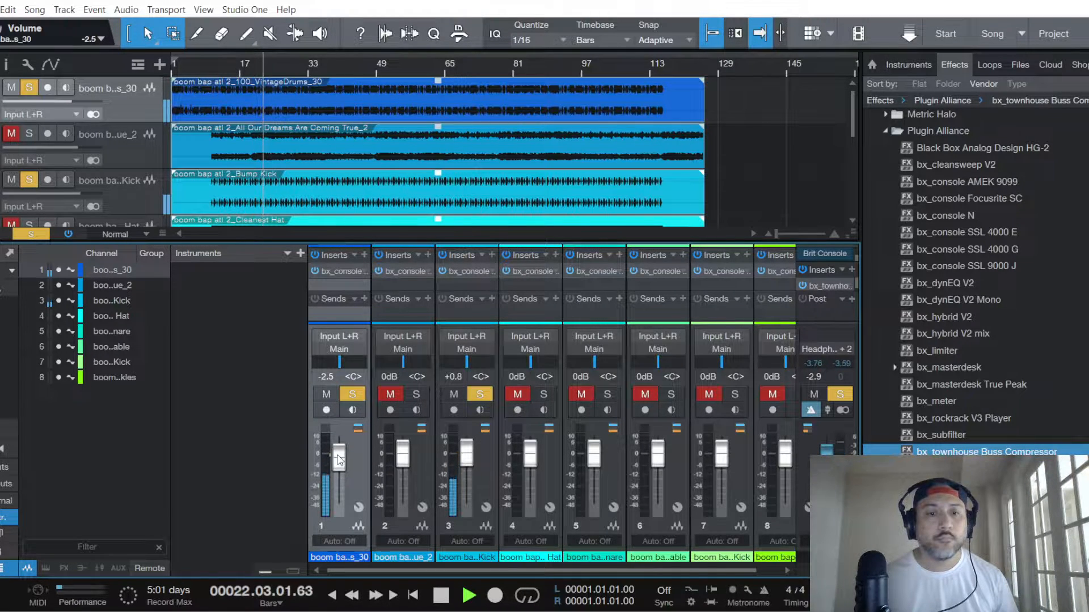
Step: In the VintageDrums_30 console plugin, set the compressor ratio to 8.0:1, release to 0.10 s and threshold to +6.0 dB
left_click(341, 270)
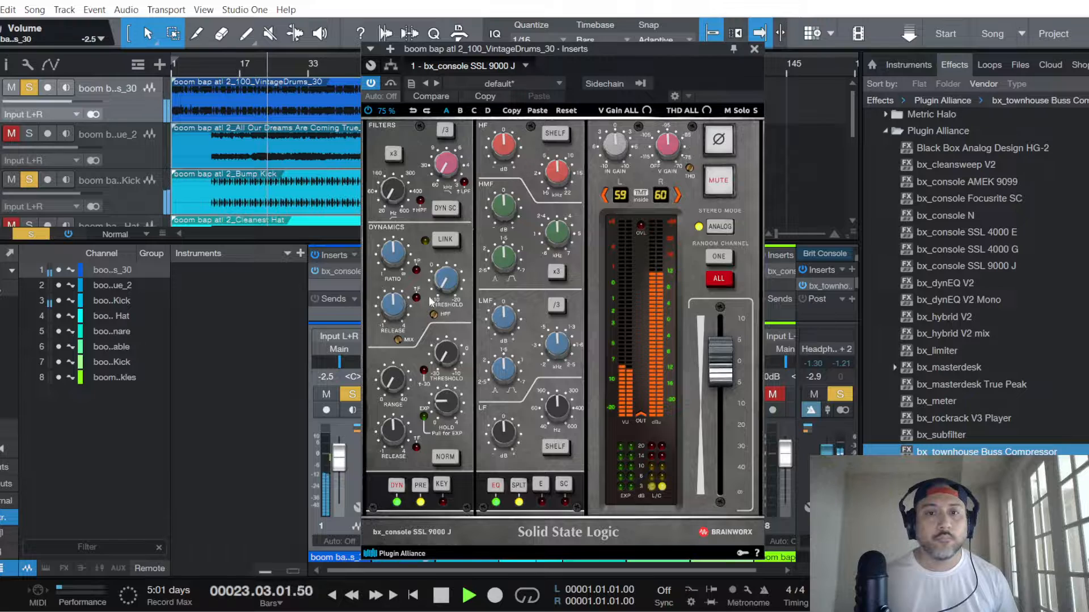
scroll(391, 252, "up", 4)
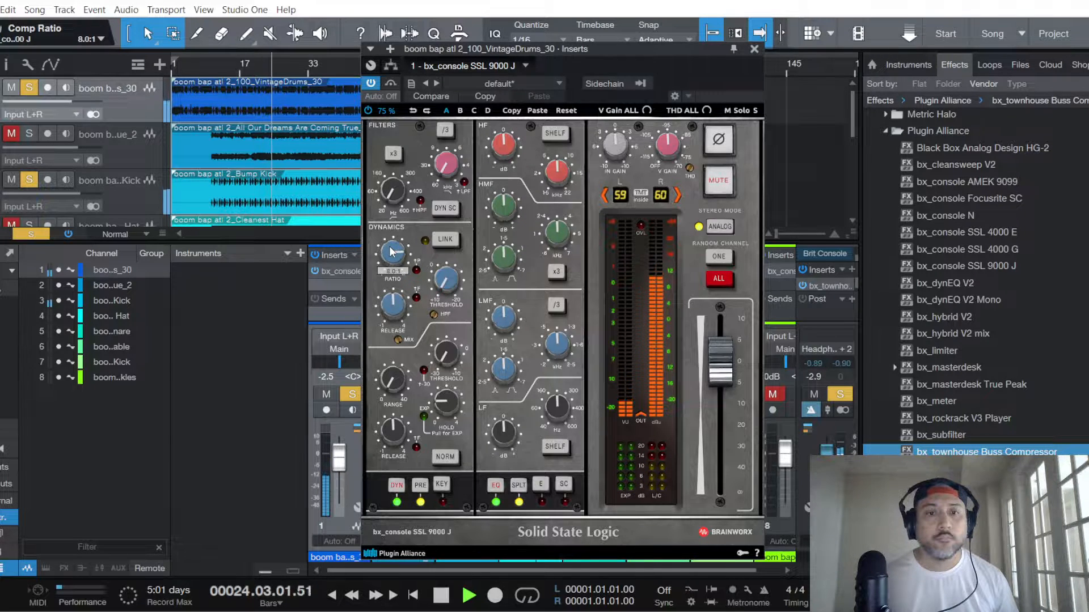
left_click_drag(394, 311, 408, 452)
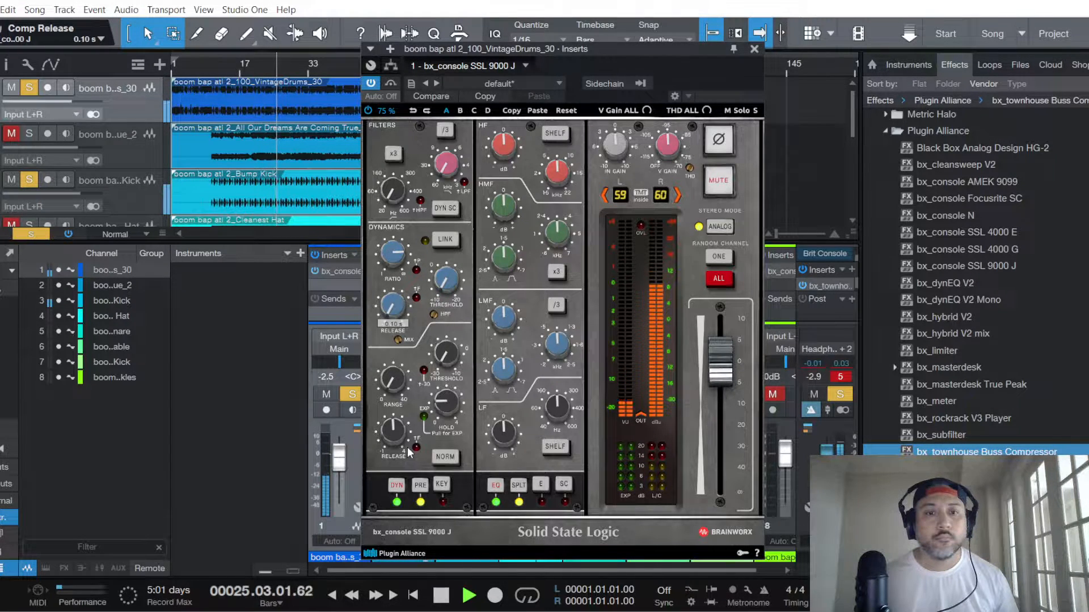
scroll(446, 279, "down", 5)
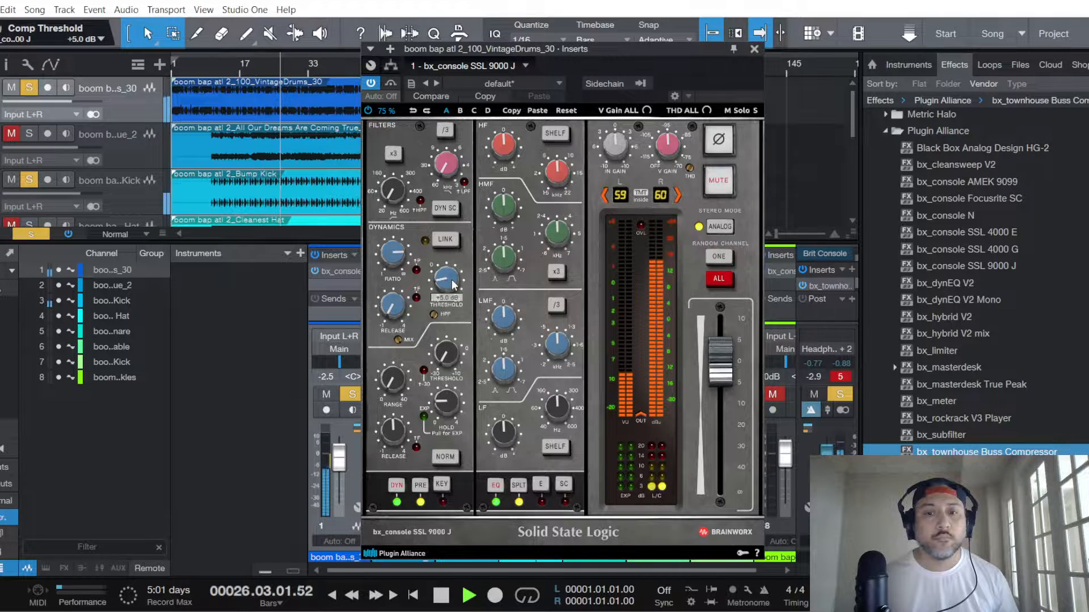
scroll(452, 283, "down", 1)
Step: Reset the main output's clip indicator, lower its fader to -4.6 dB and stop playback
left_click(840, 377)
left_click_drag(827, 457, 827, 463)
key("space")
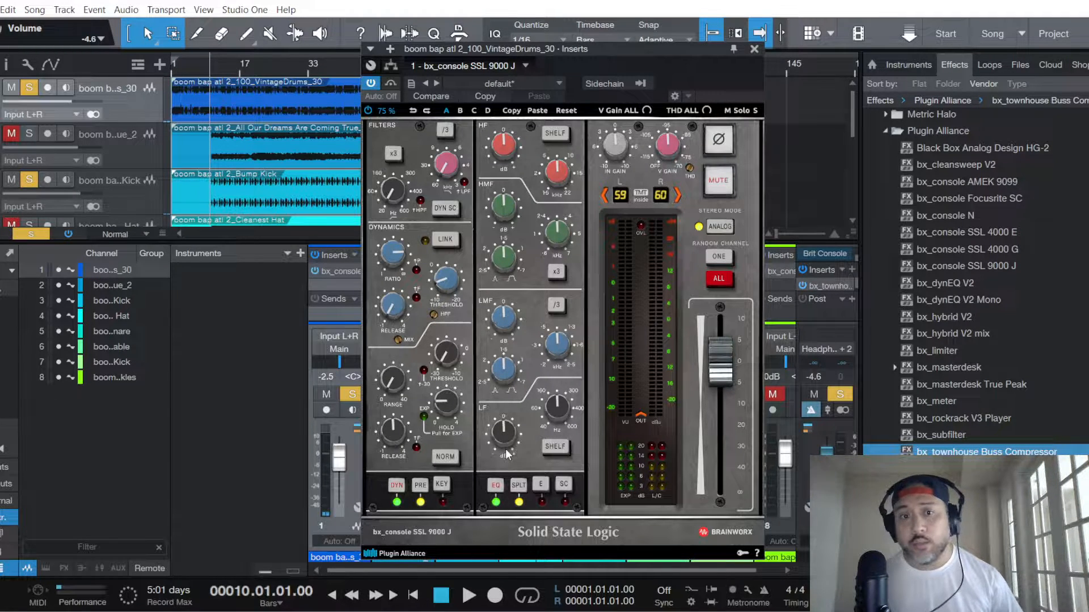
left_click(416, 298)
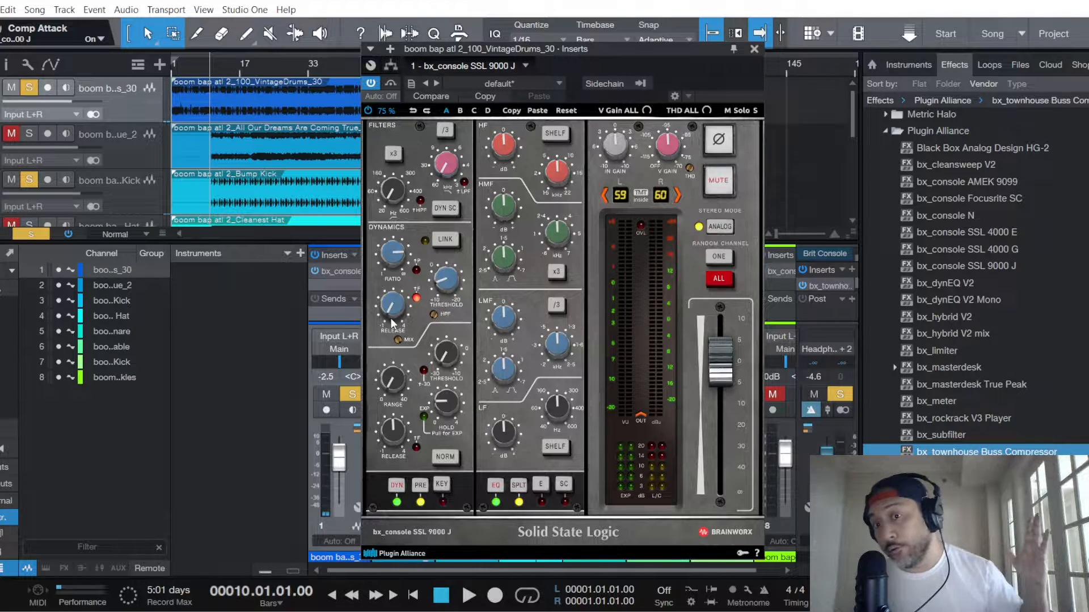
left_click(416, 298)
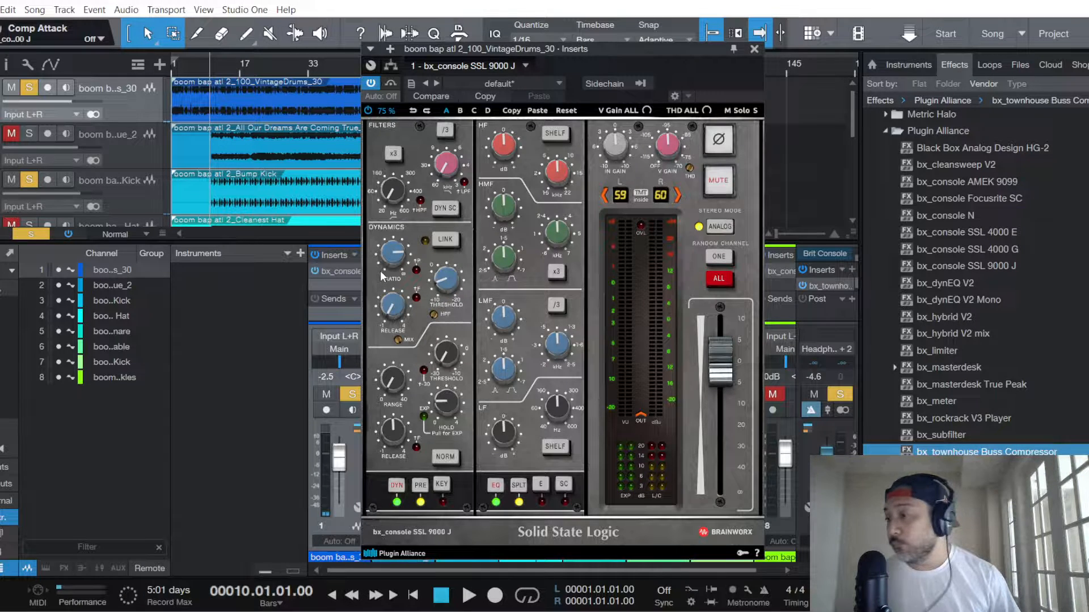
mouse_move(390, 262)
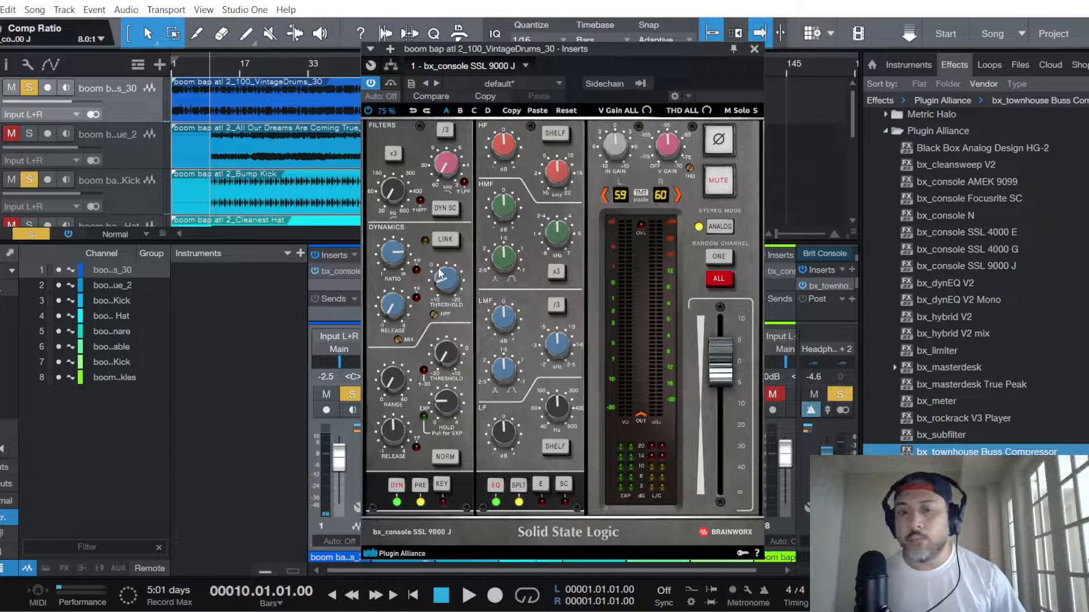
Step: Set the drums' gate range to -20.0 dB, disable PRE, set the high EQ gain to +1.0 dB during playback and close the plugin
left_click(400, 381)
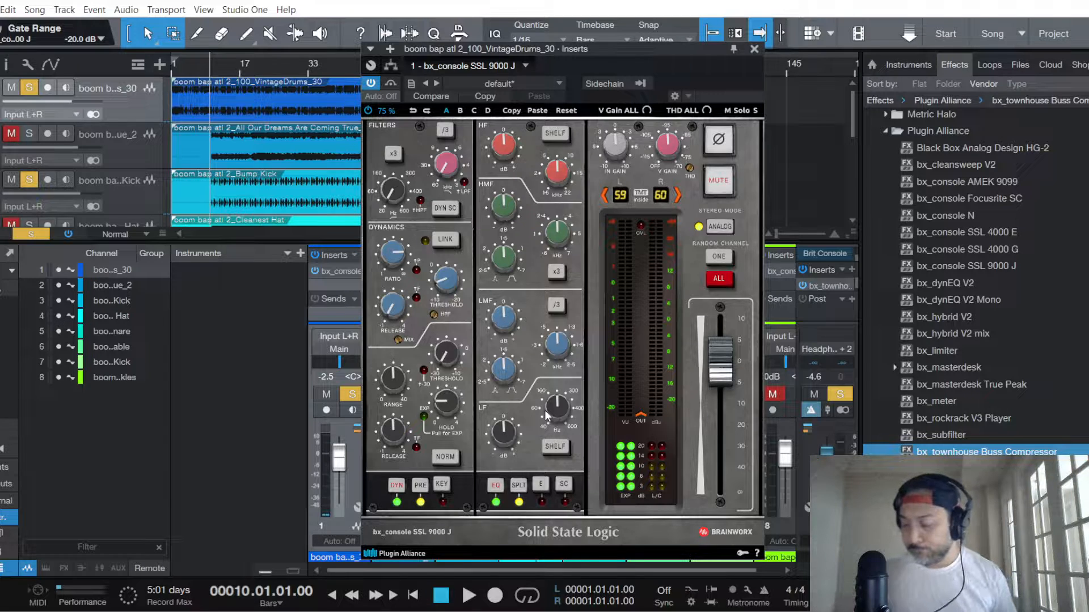
key("space")
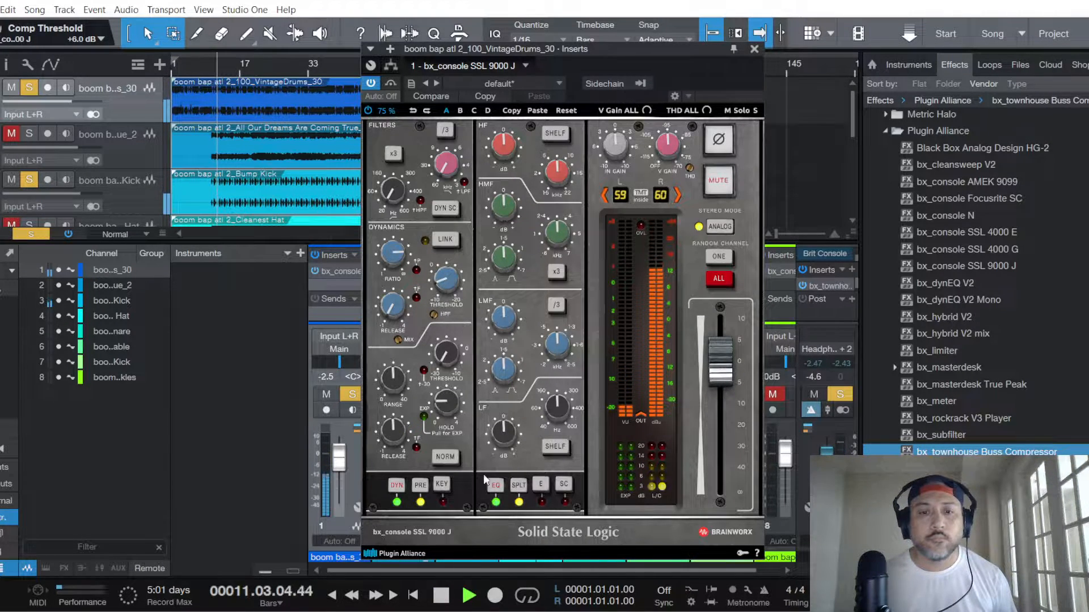
left_click(420, 485)
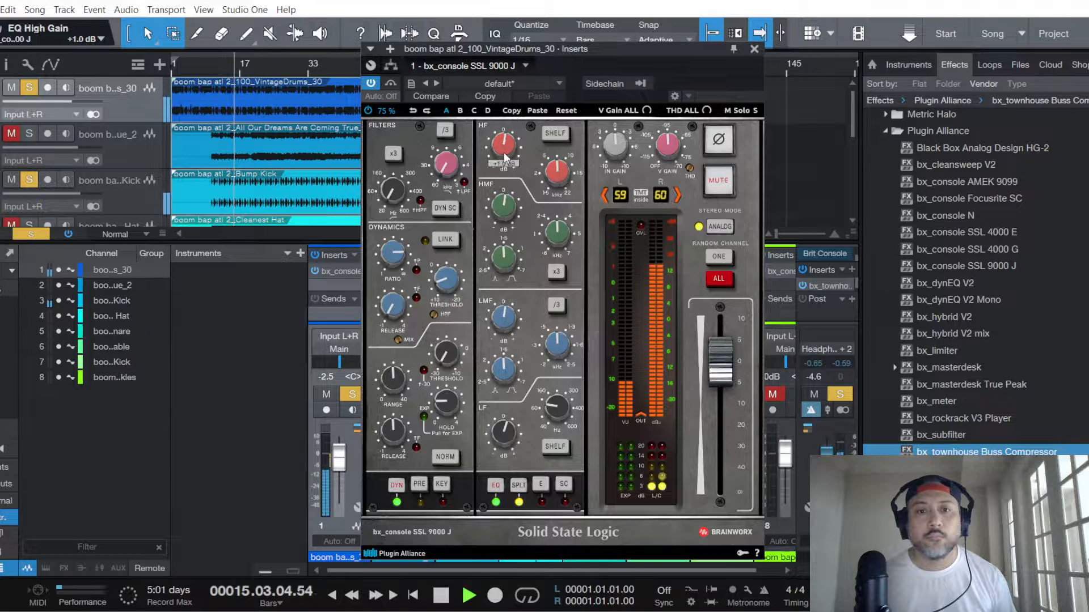
left_click(755, 49)
Step: Lower the VintageDrums_30 channel fader to -5.8 dB
left_click_drag(339, 456, 341, 465)
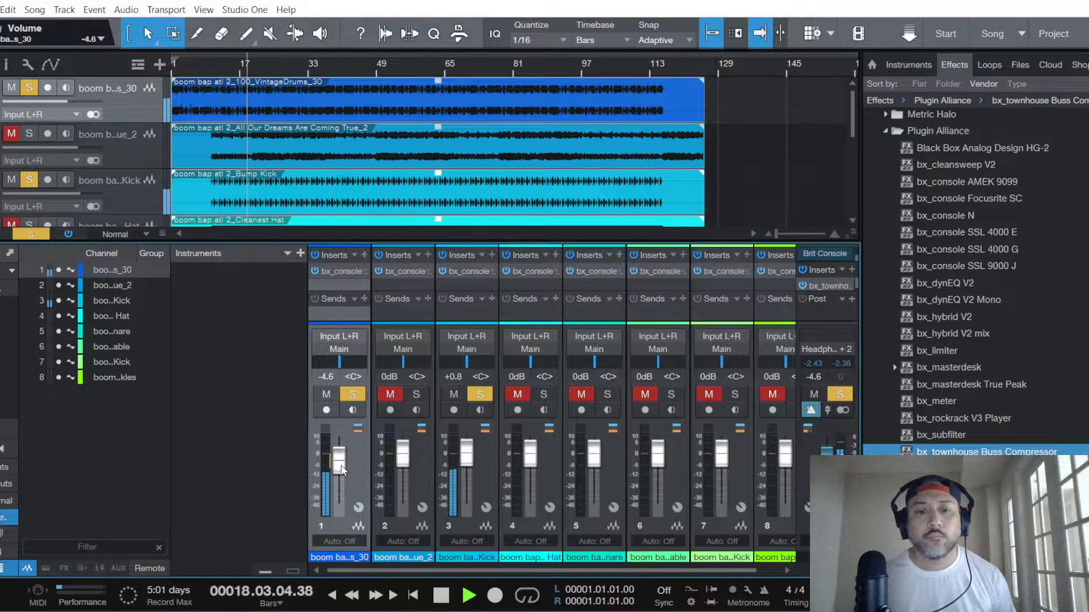
scroll(341, 465, "down", 2)
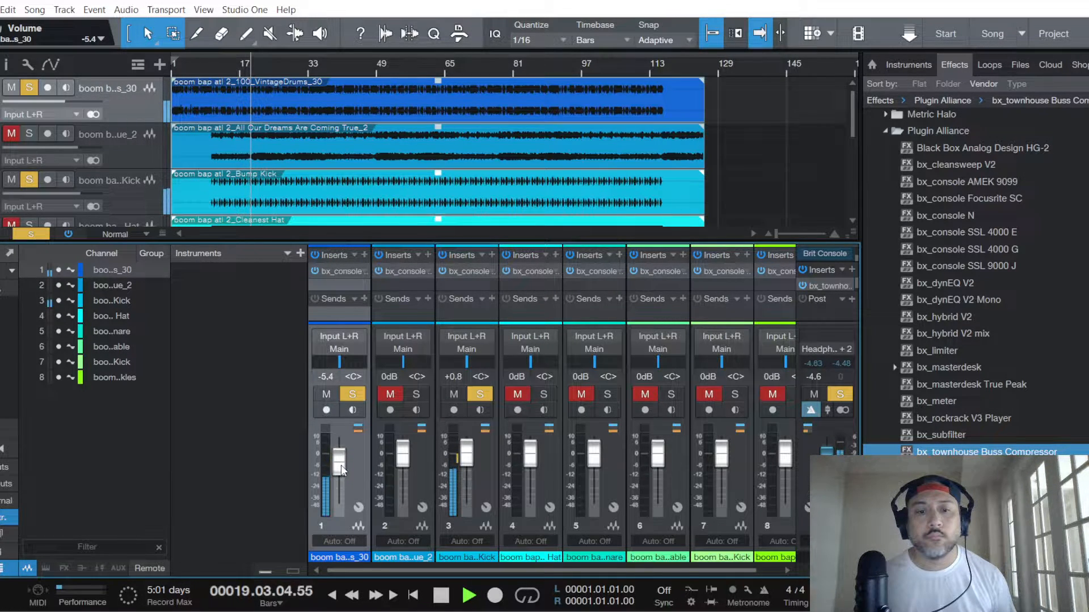
scroll(342, 468, "down", 1)
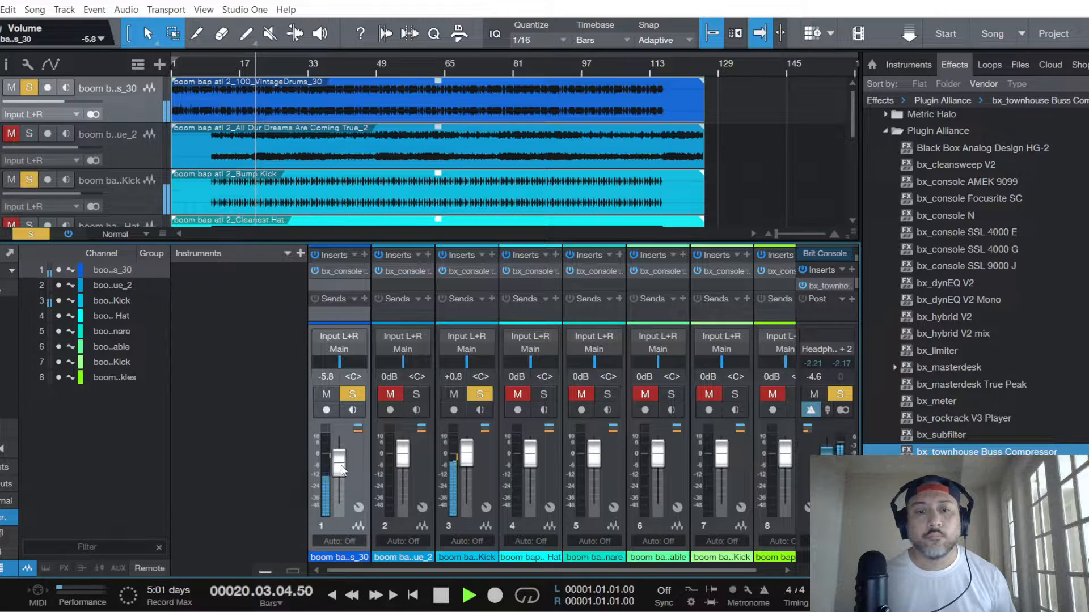
Step: Select the Crack Snare track, unmute and solo it with the others, and lower its fader to -2.5 dB
scroll(136, 128, "down", 1)
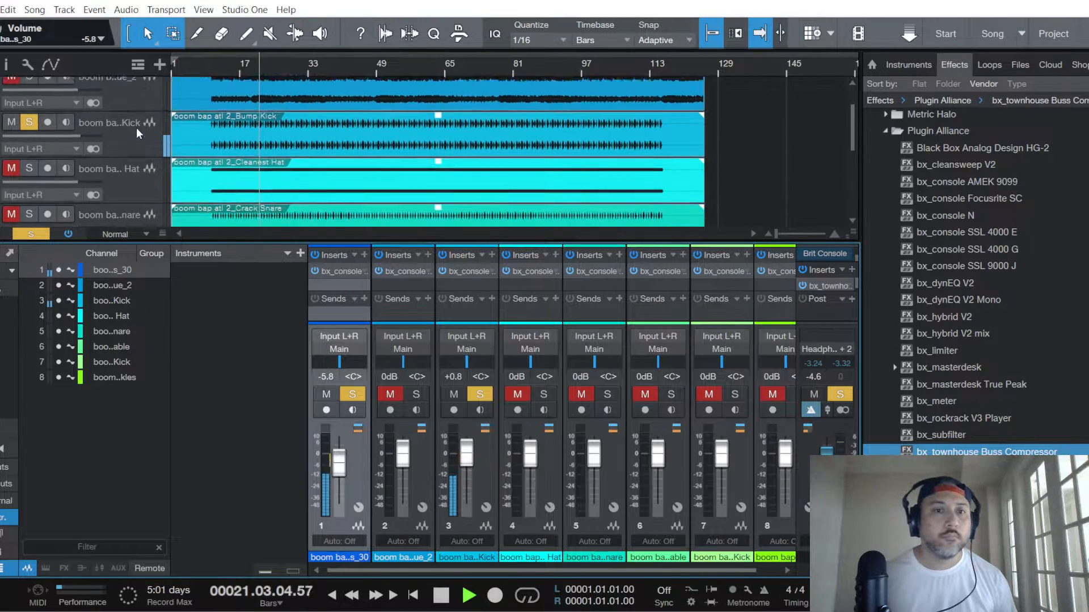
scroll(142, 121, "down", 2)
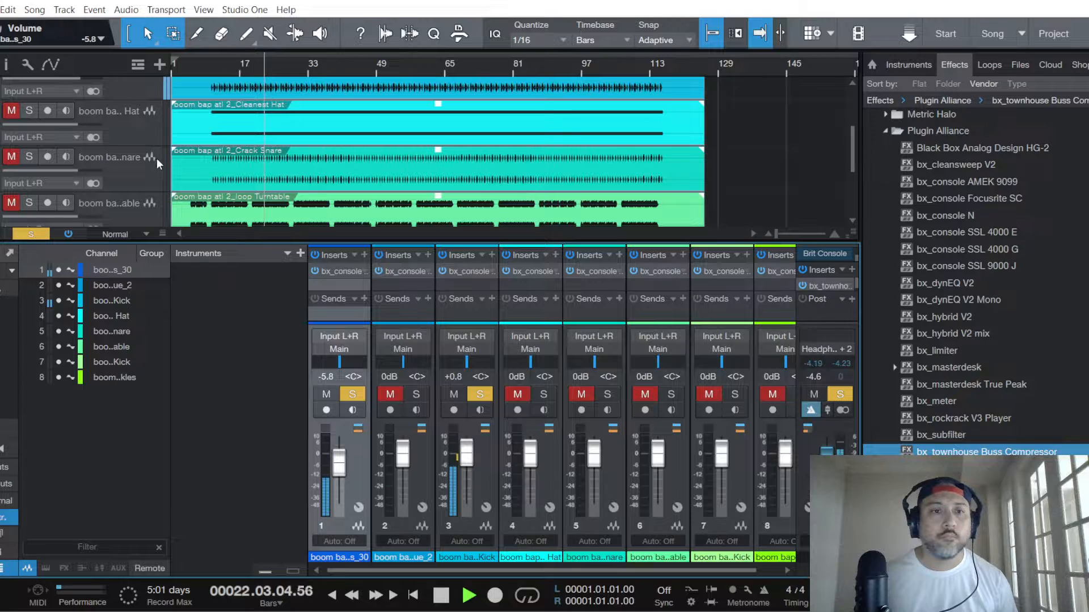
left_click(157, 160)
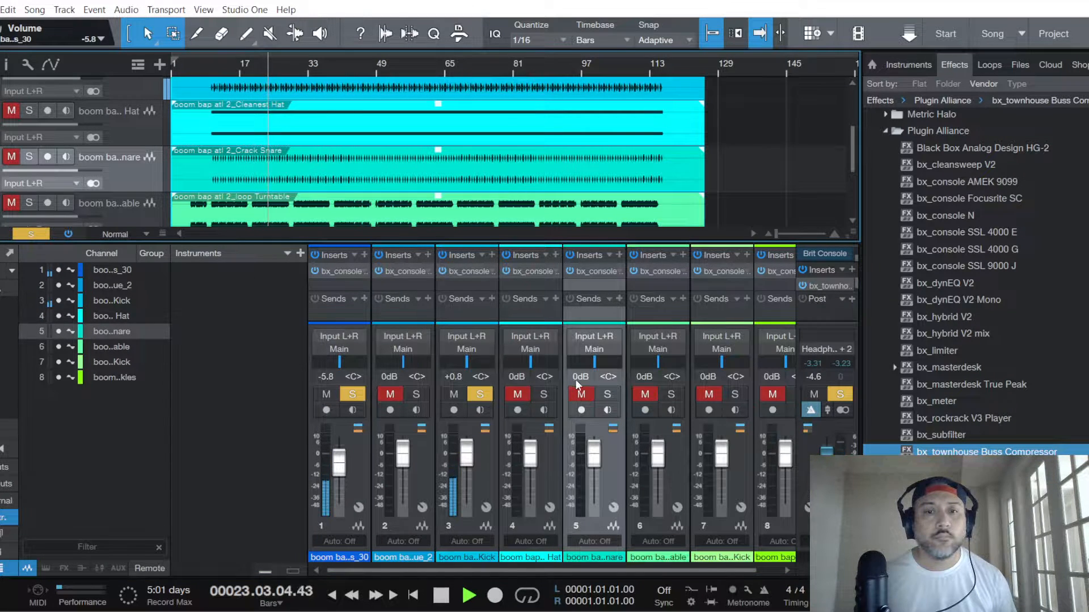
left_click(580, 394)
left_click(607, 394)
left_click_drag(593, 454, 593, 465)
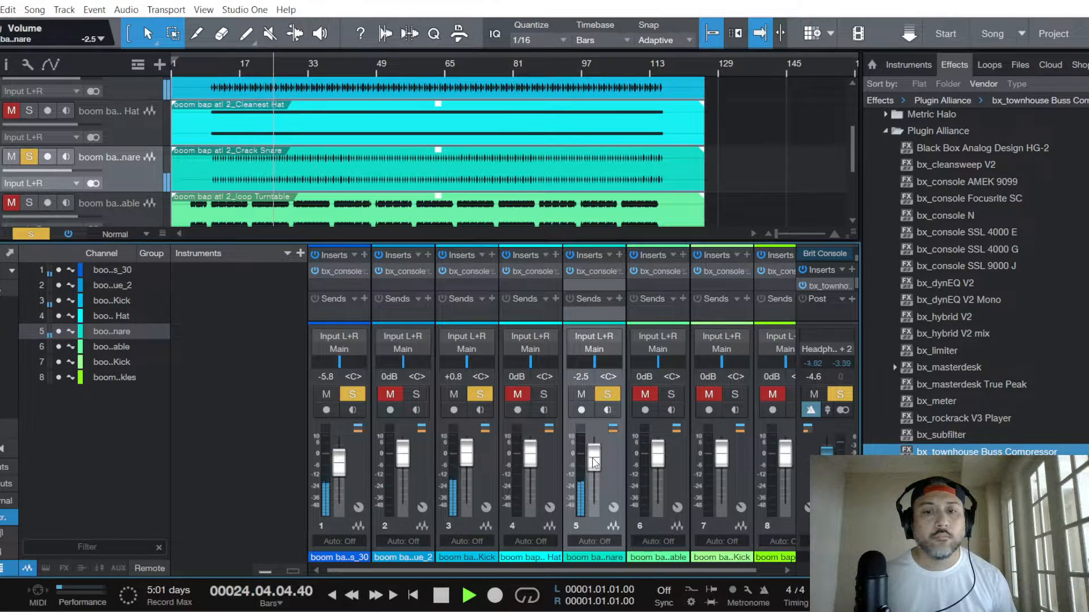
Step: In the snare's console plugin, set compressor release to 0.10 s, threshold to +5.0 dB, disable PRE and set gate range to about -19 dB
left_click(588, 268)
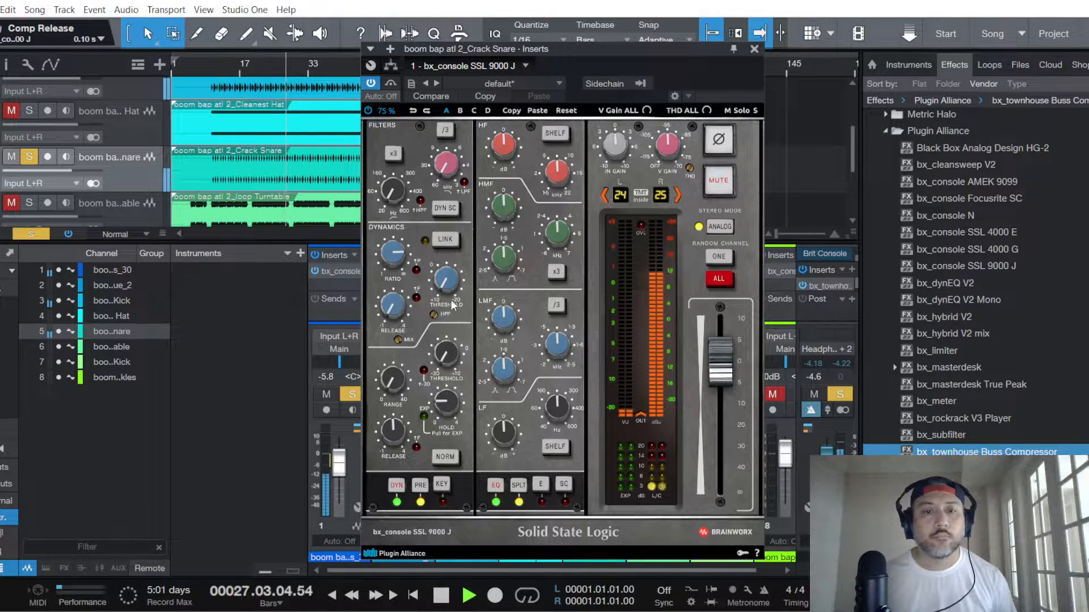
left_click_drag(446, 292, 445, 285)
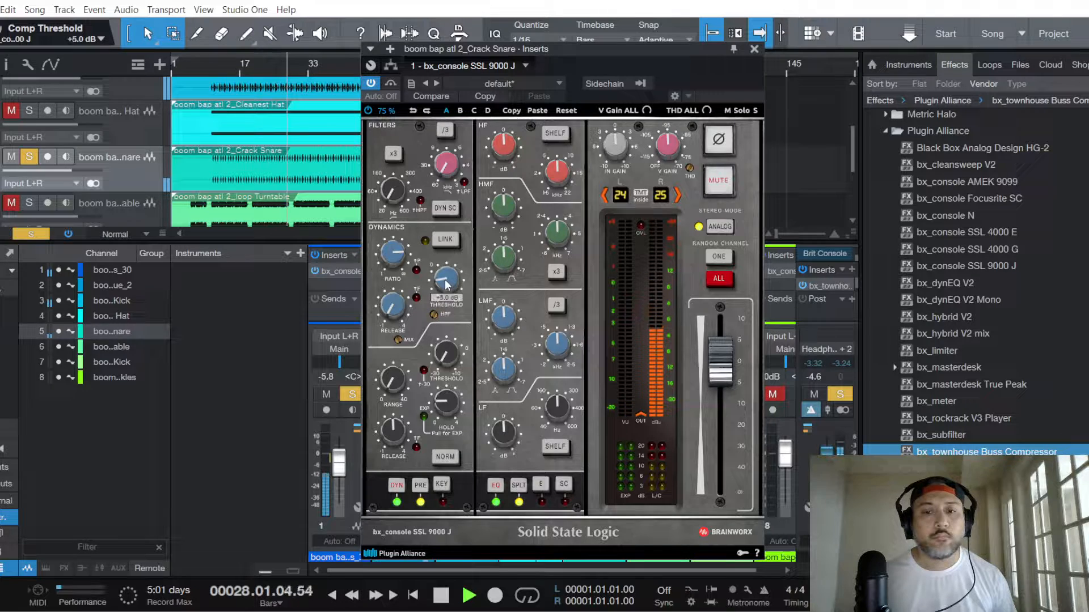
left_click(419, 484)
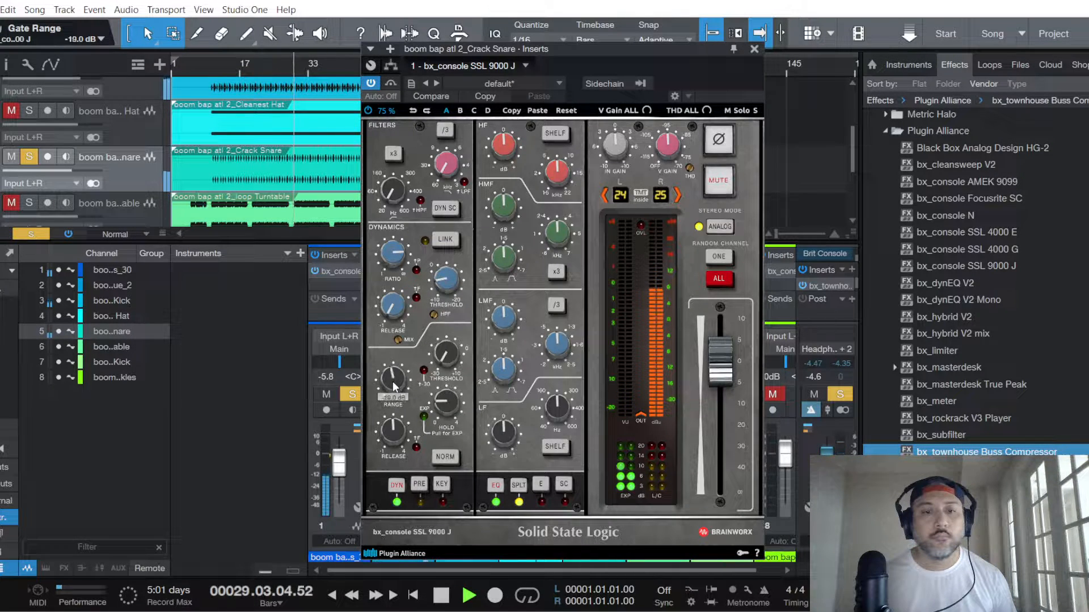
Step: Lower the snare's high EQ gain, set high-mid gain to -1.0 dB and low-mid gain to +0.5 dB, and close the plugin
left_click_drag(503, 148, 503, 150)
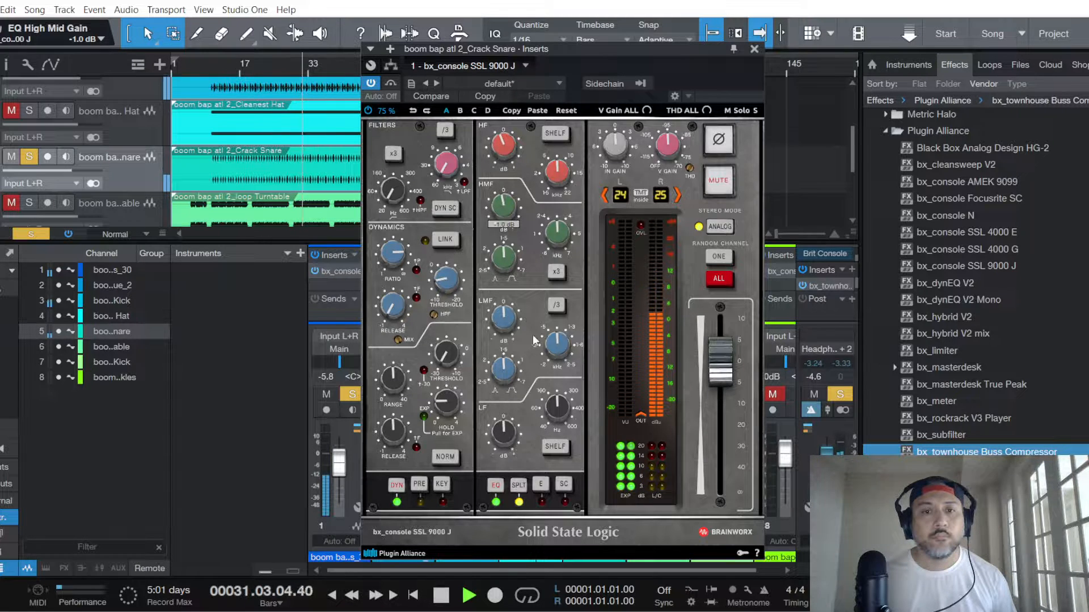
scroll(503, 433, "down", 1)
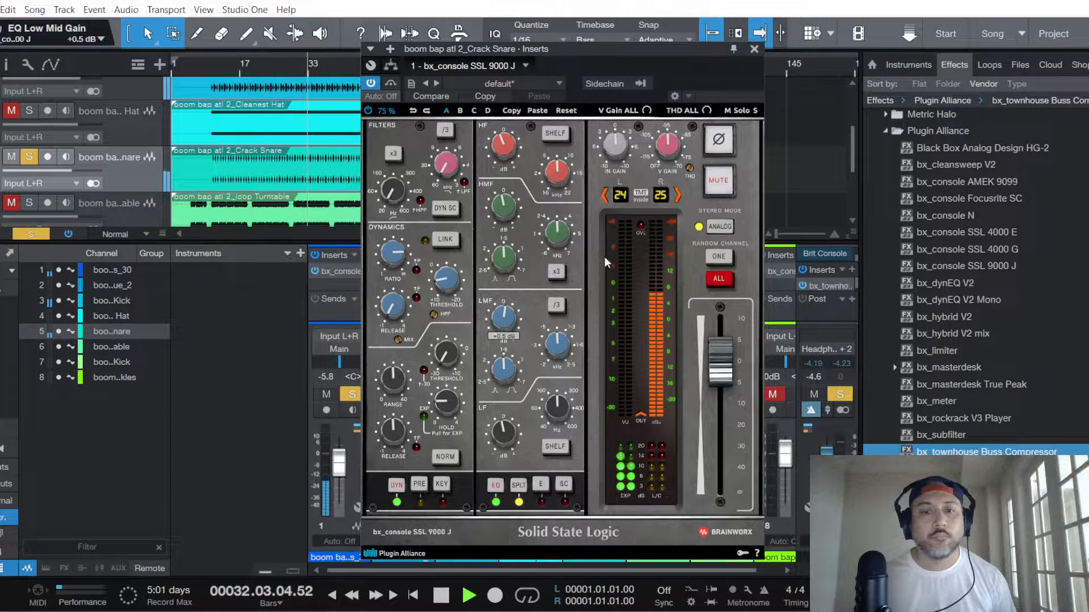
left_click(755, 48)
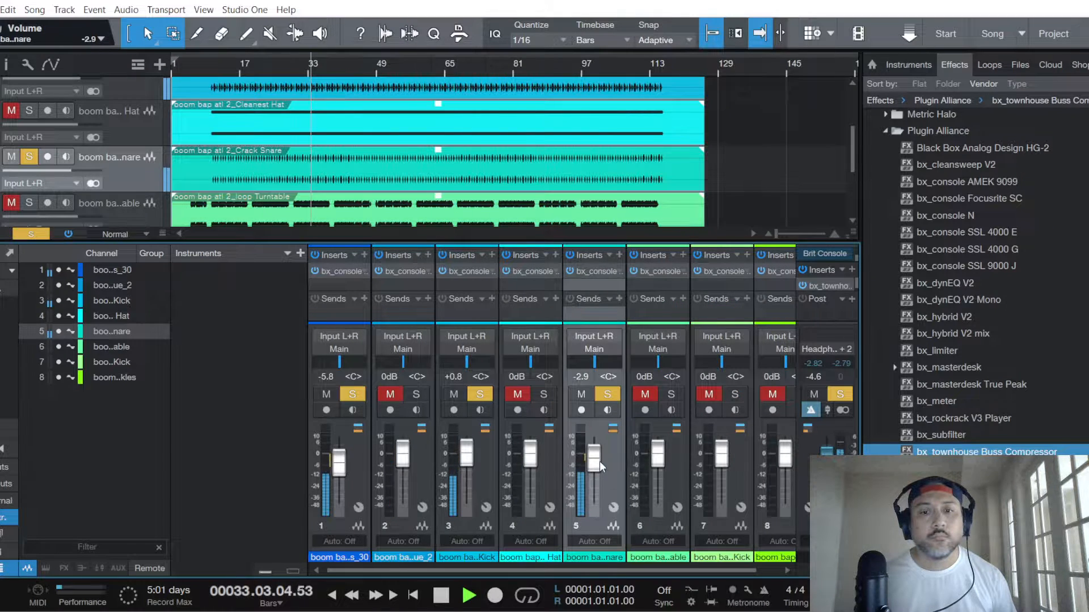
Step: Adjust the Crack Snare fader during playback and settle it at -3.3 dB
left_click_drag(596, 461, 596, 465)
scroll(596, 469, "up", 2)
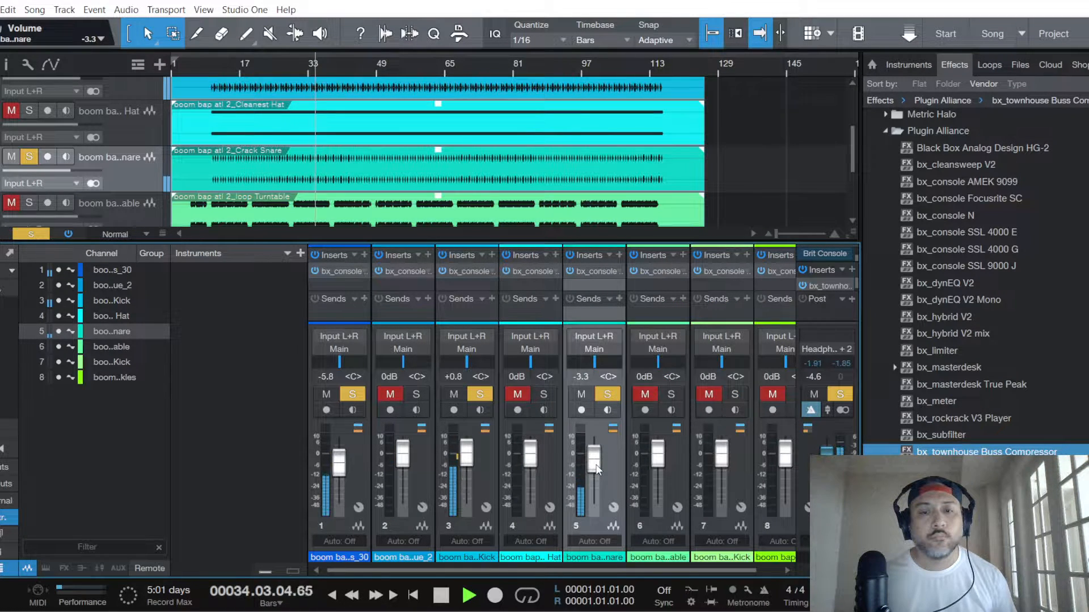
scroll(597, 470, "down", 1)
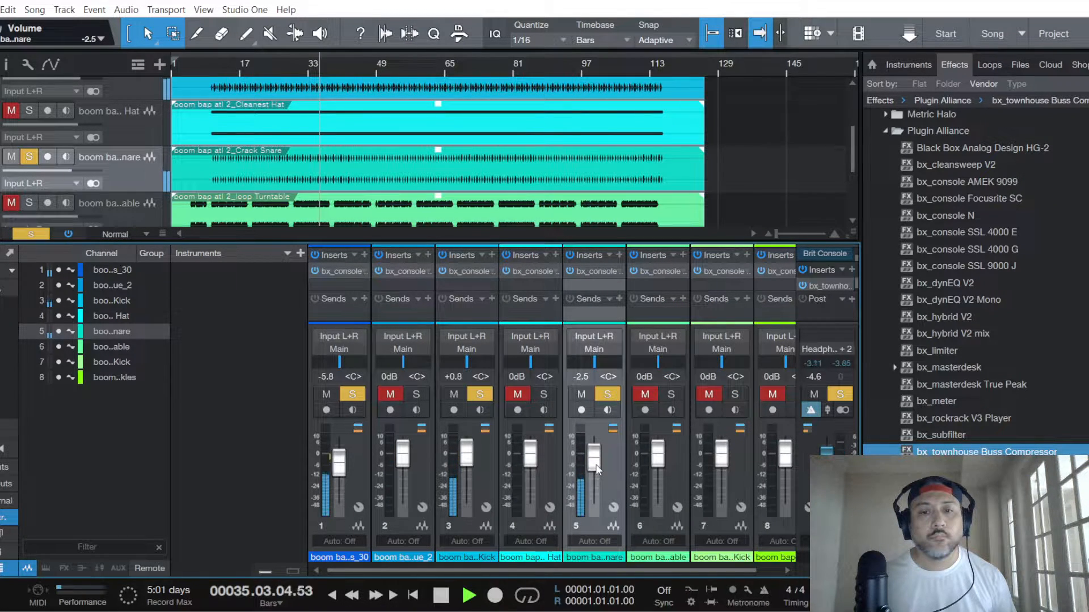
scroll(597, 469, "down", 2)
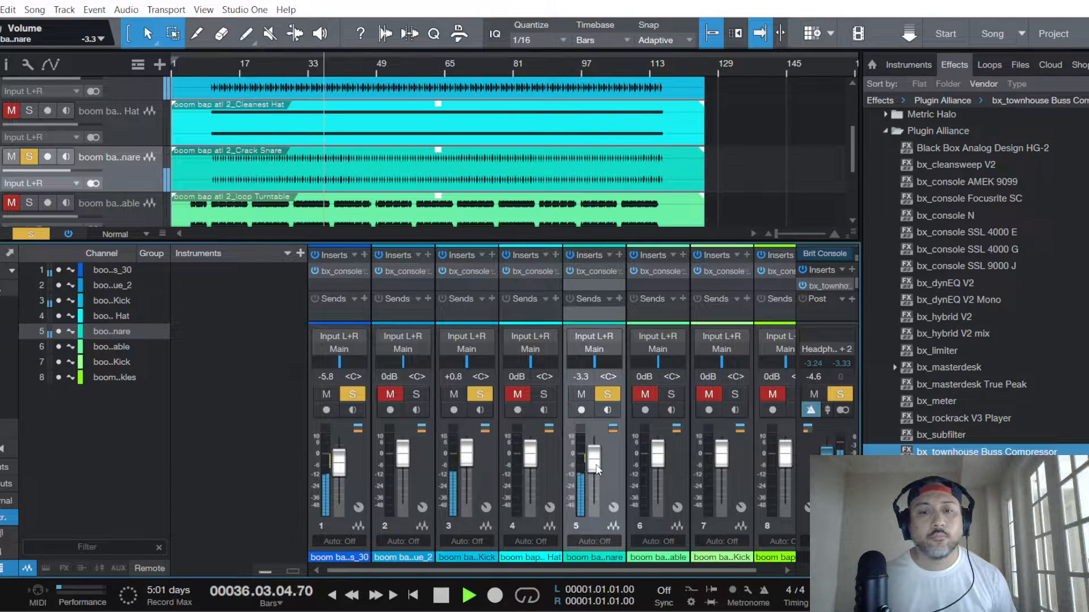
Step: Unmute and solo the Cleanest Hat, and in its console plugin set compressor ratio to 8.0:1, a faster release and threshold to -4.0 dB
left_click(541, 416)
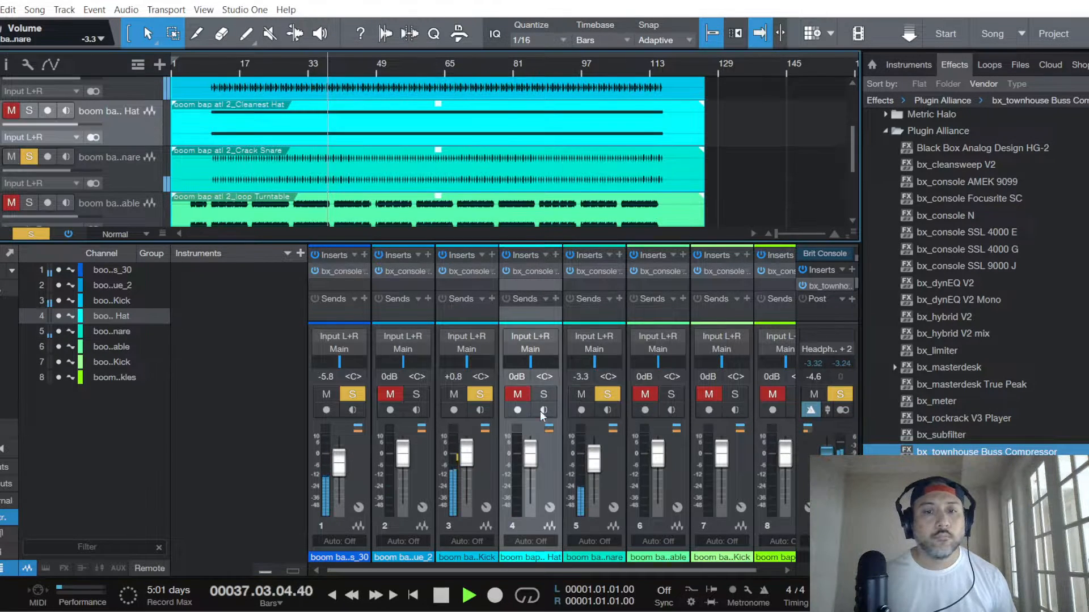
left_click(535, 272)
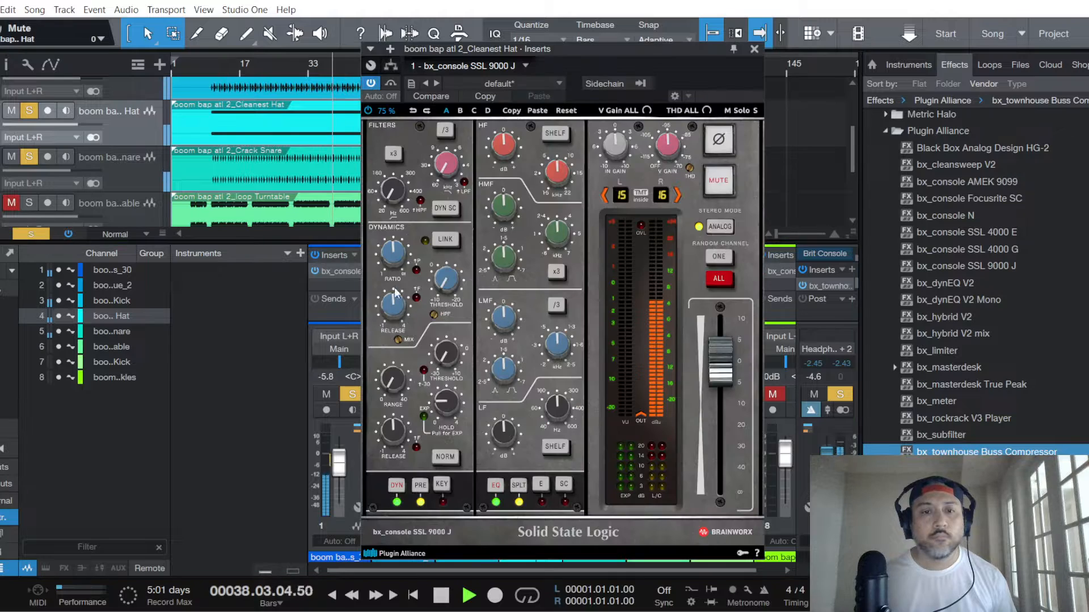
scroll(395, 259, "up", 3)
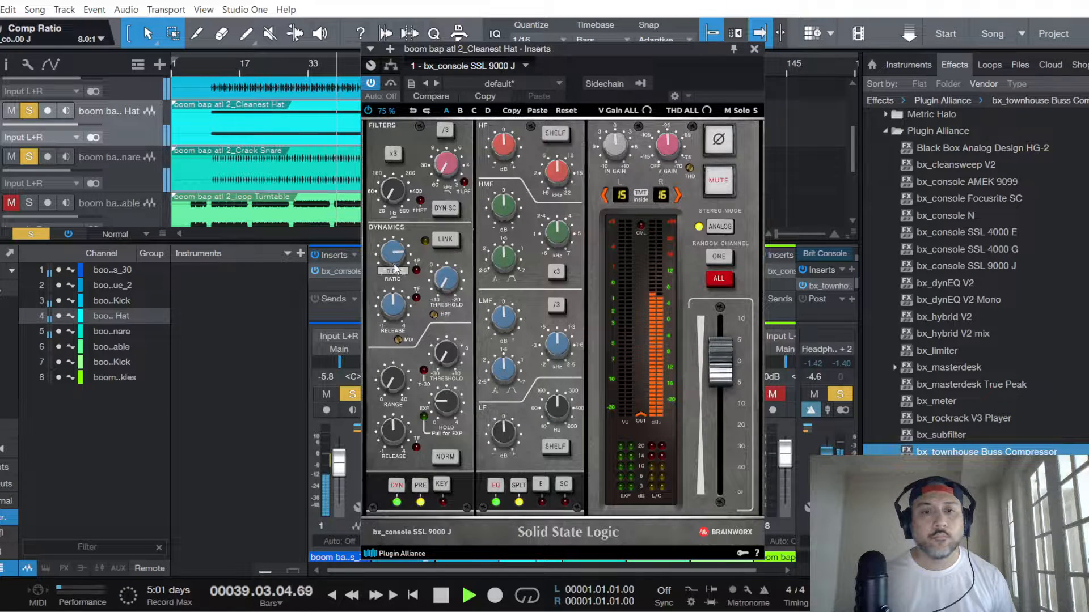
scroll(446, 286, "up", 5)
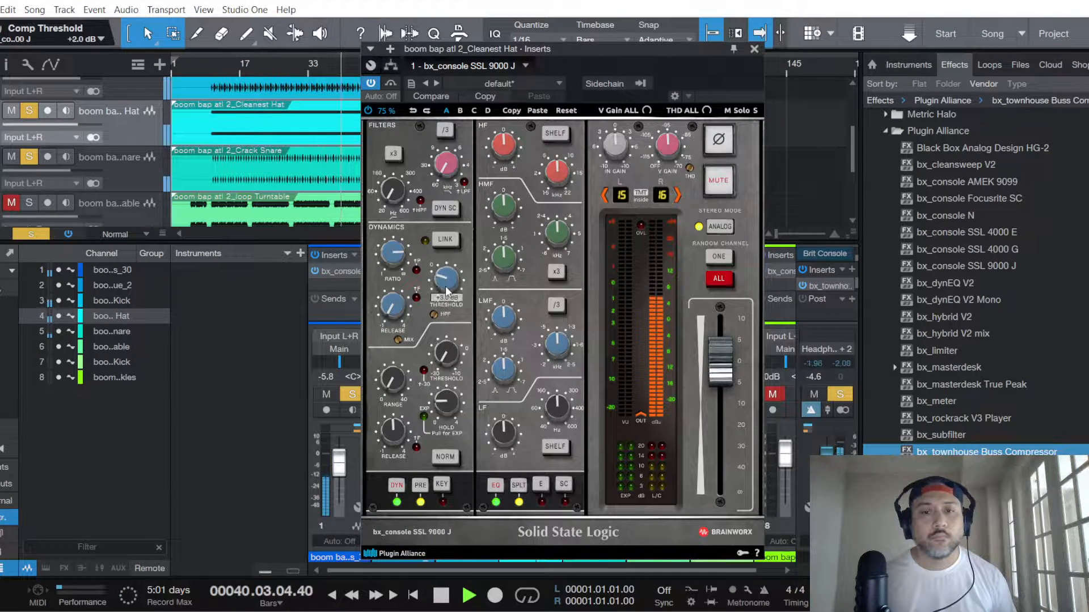
scroll(447, 291, "up", 3)
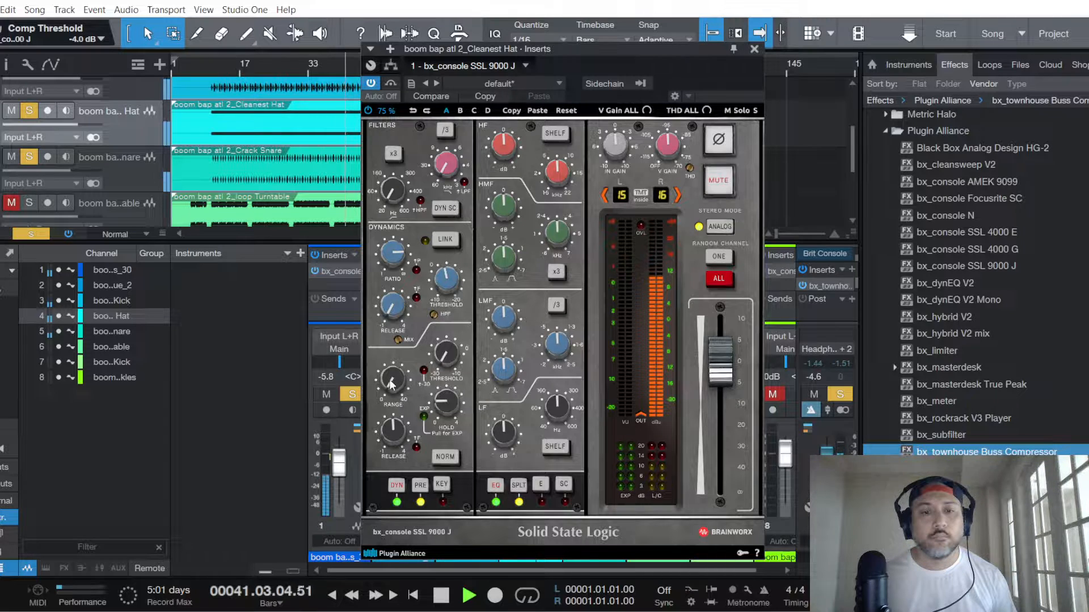
Step: Set the hat's gate range to -20.0 dB, disable PRE, set its high EQ gain to -2.0 dB and close the plugin
scroll(390, 385, "up", 5)
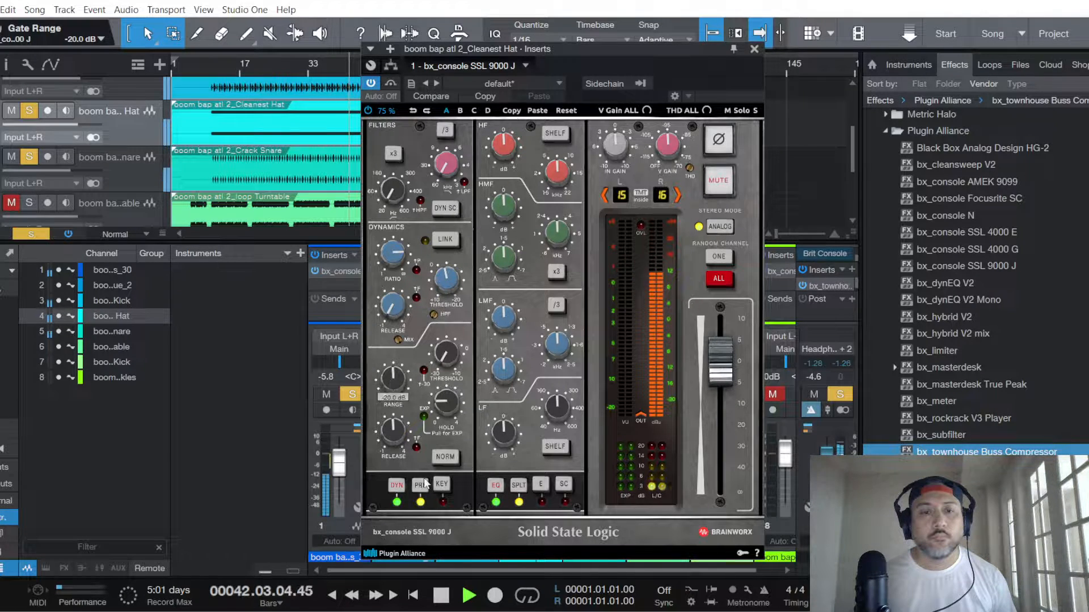
left_click(423, 484)
scroll(500, 151, "down", 6)
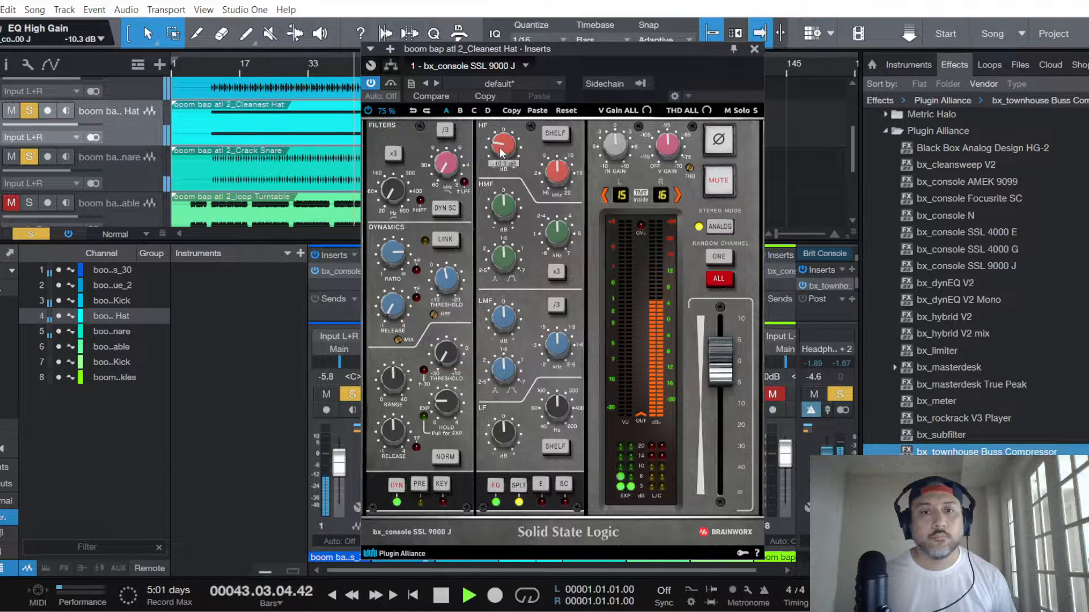
scroll(500, 150, "up", 3)
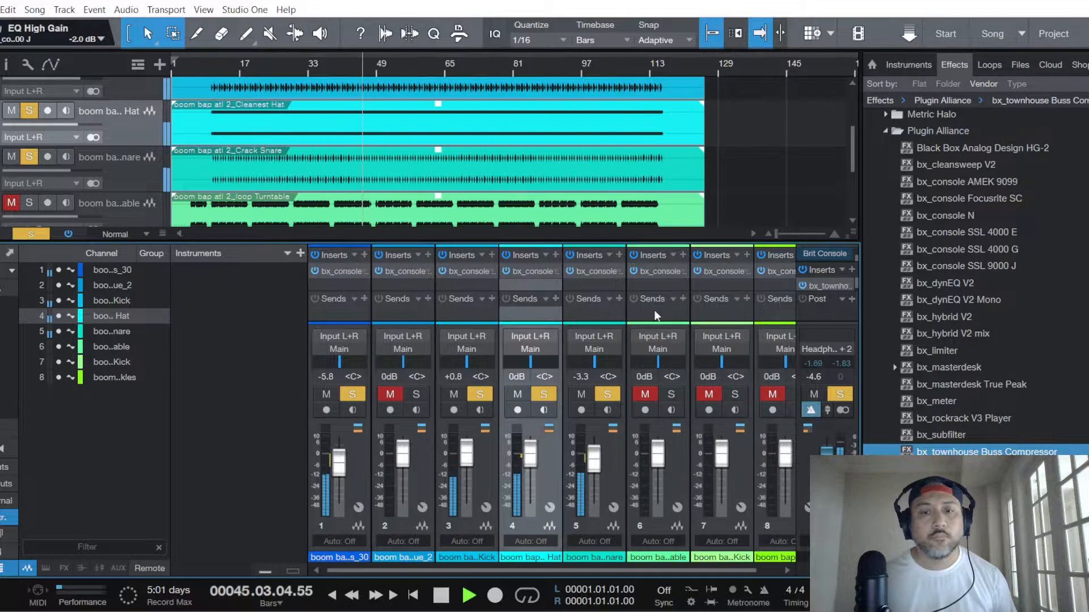
Step: Lower the Cleanest Hat fader to -9.6 dB
left_click(755, 49)
mouse_move(526, 468)
left_mouse_down()
mouse_move(531, 497)
mouse_move(532, 473)
left_mouse_up()
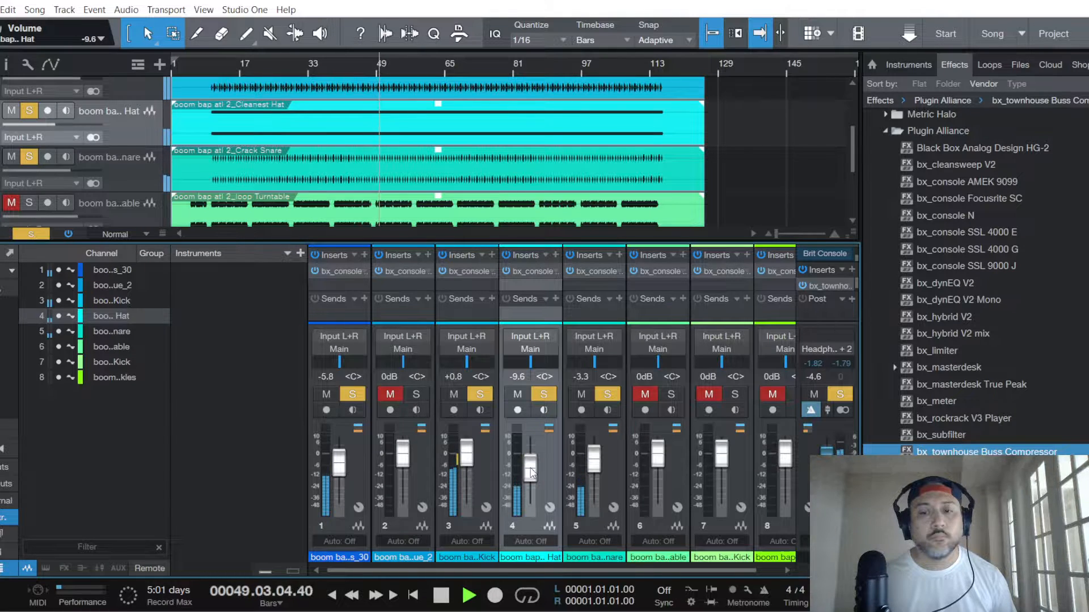
Step: Unmute and solo the loop Turntable track and lower its fader to about -7.1 dB
scroll(113, 161, "down", 3)
left_click(117, 165)
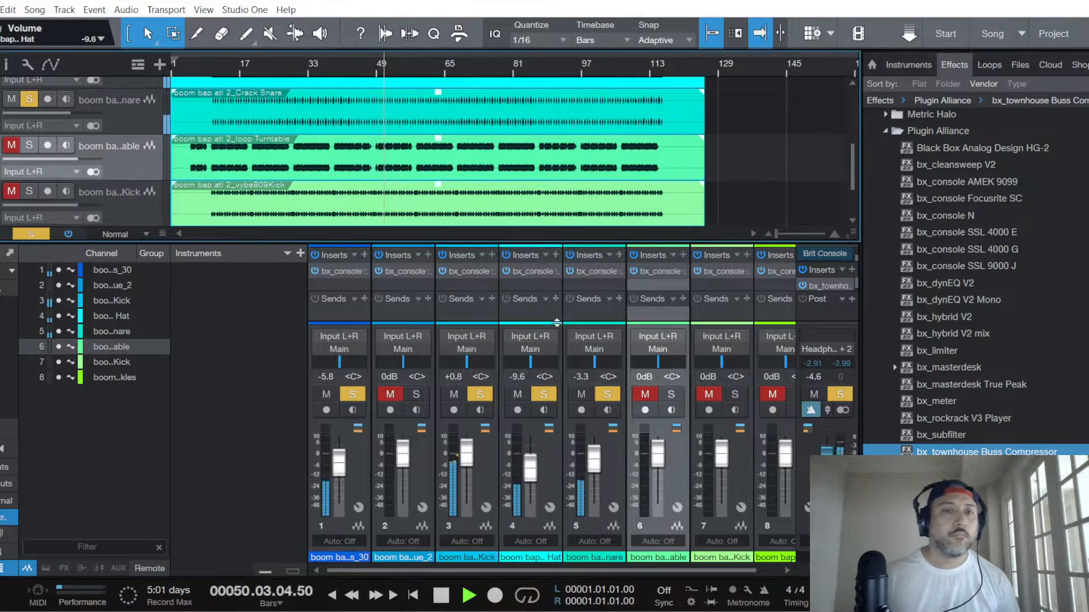
left_click(648, 393)
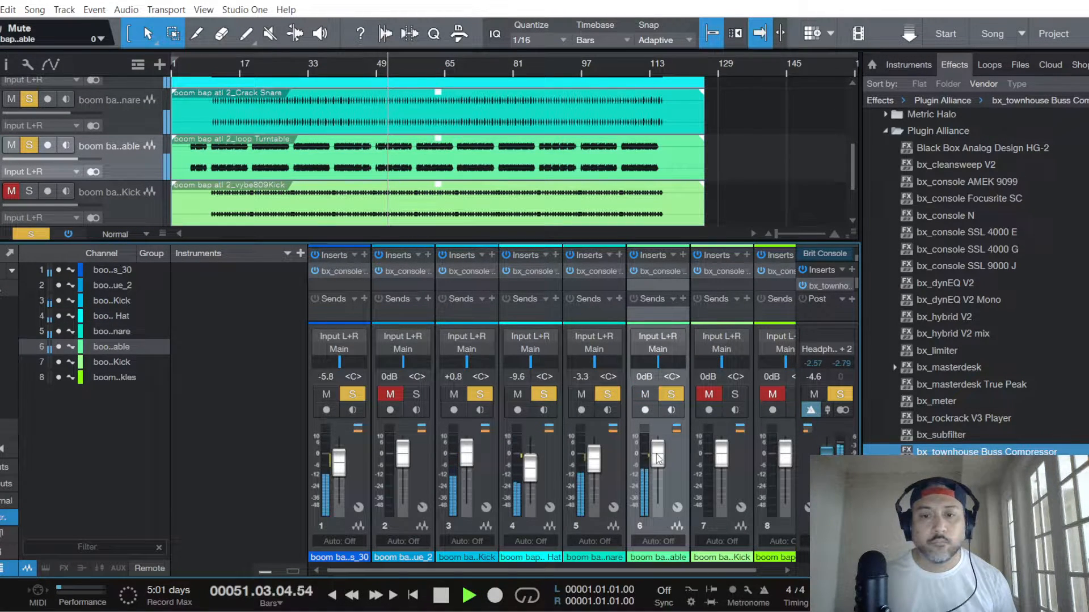
left_click_drag(658, 458, 658, 465)
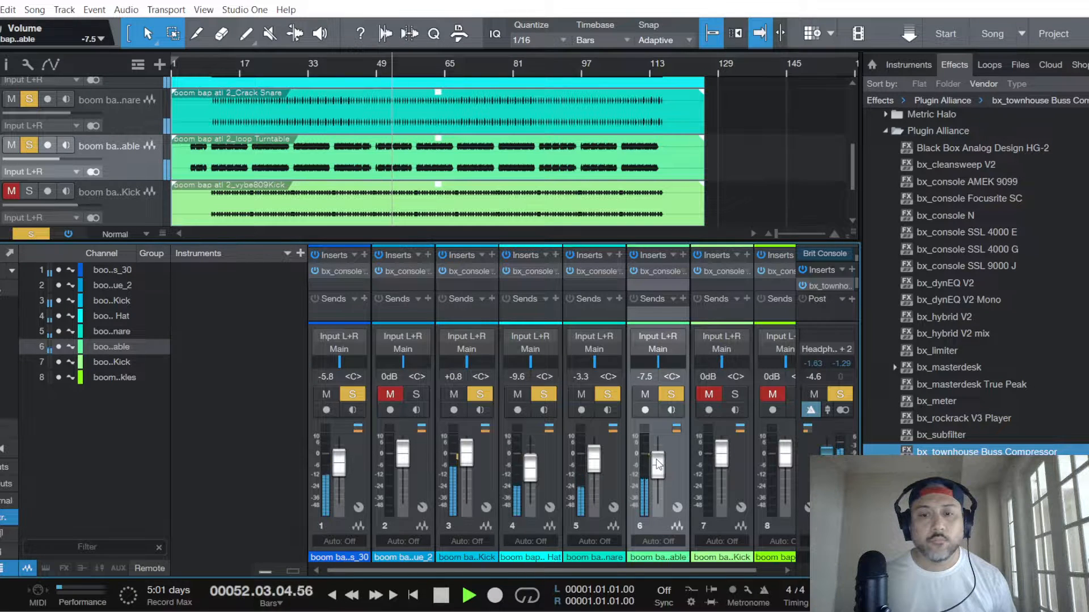
Step: In the turntable's console plugin, set compressor ratio to 8.0:1, a faster release, threshold to +8.0 dB and gate range to -20.0 dB, with PRE disabled
left_click(660, 270)
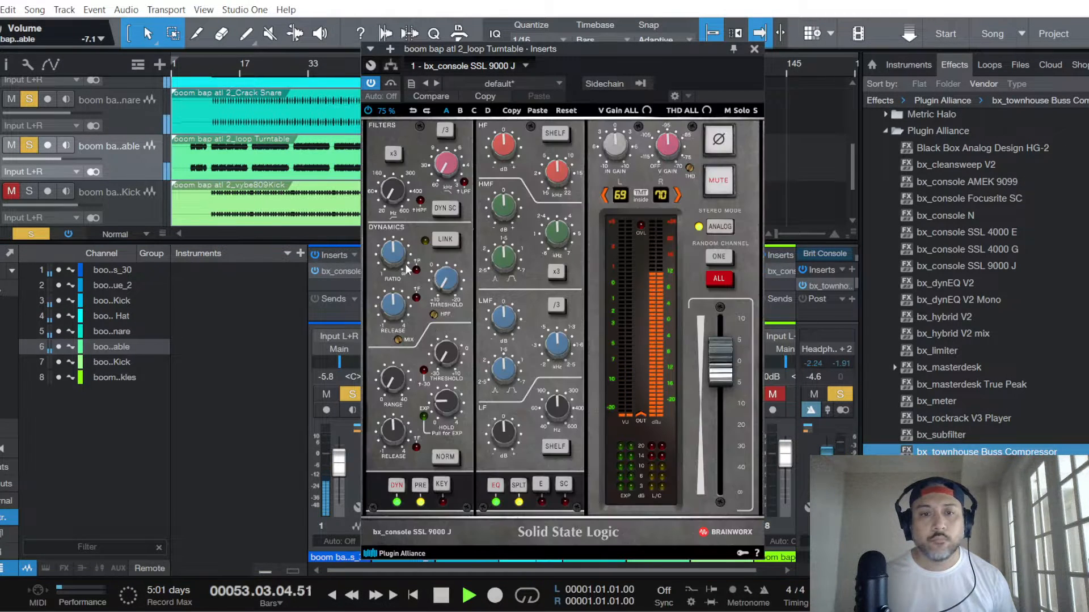
left_click_drag(405, 264, 397, 258)
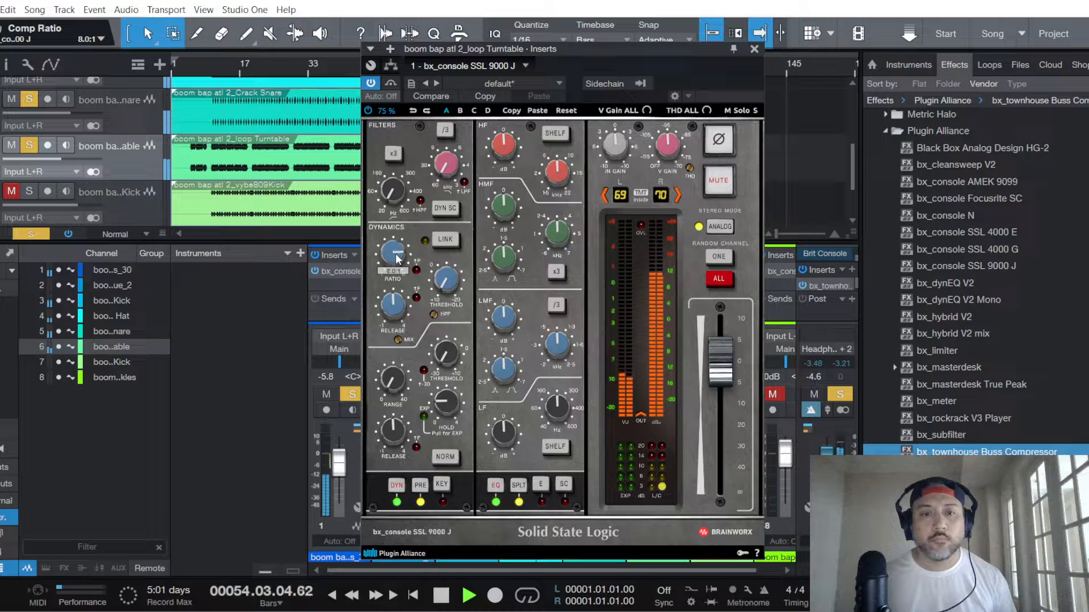
left_click_drag(395, 306, 395, 321)
left_click_drag(445, 282, 445, 353)
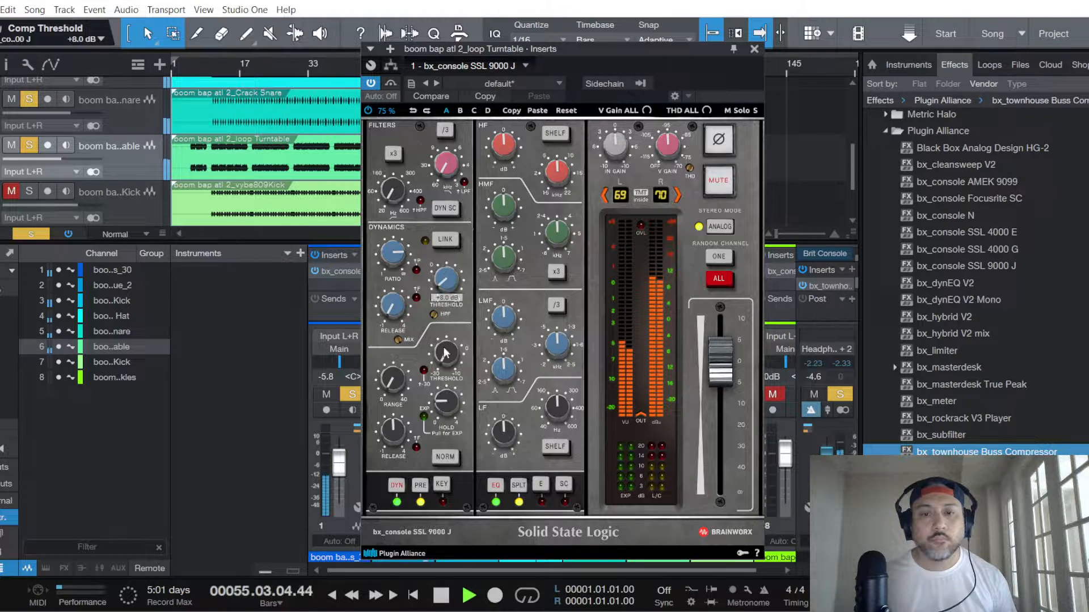
left_click(397, 381)
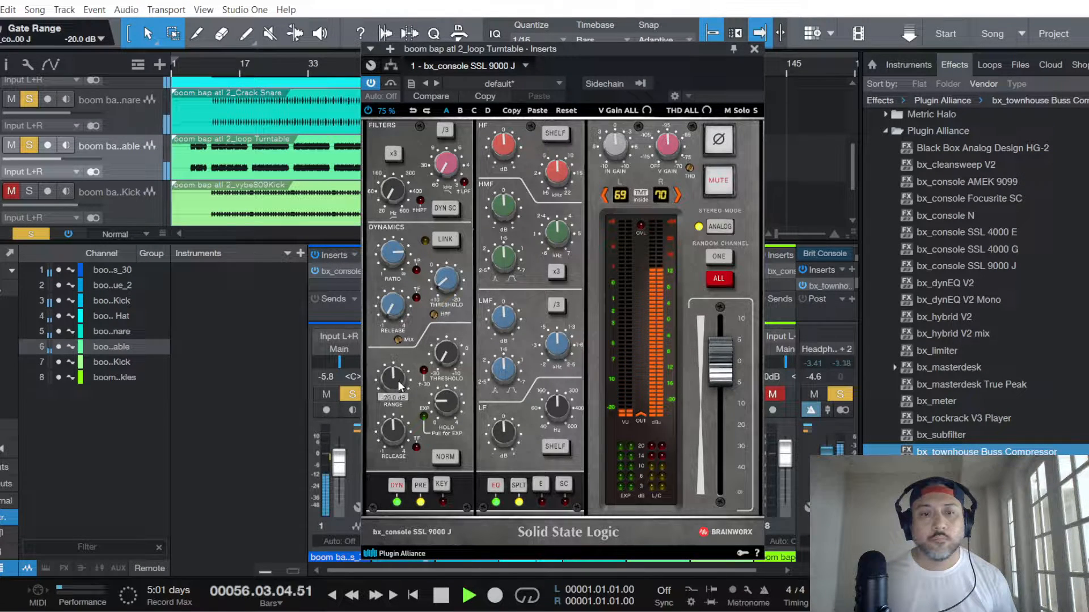
left_click(419, 485)
Step: Set the turntable's high EQ gain to -2.0 dB and low frequency to 60 Hz, raise the low gain slightly and leave low-mid gain at 0.0 dB
left_click(503, 146)
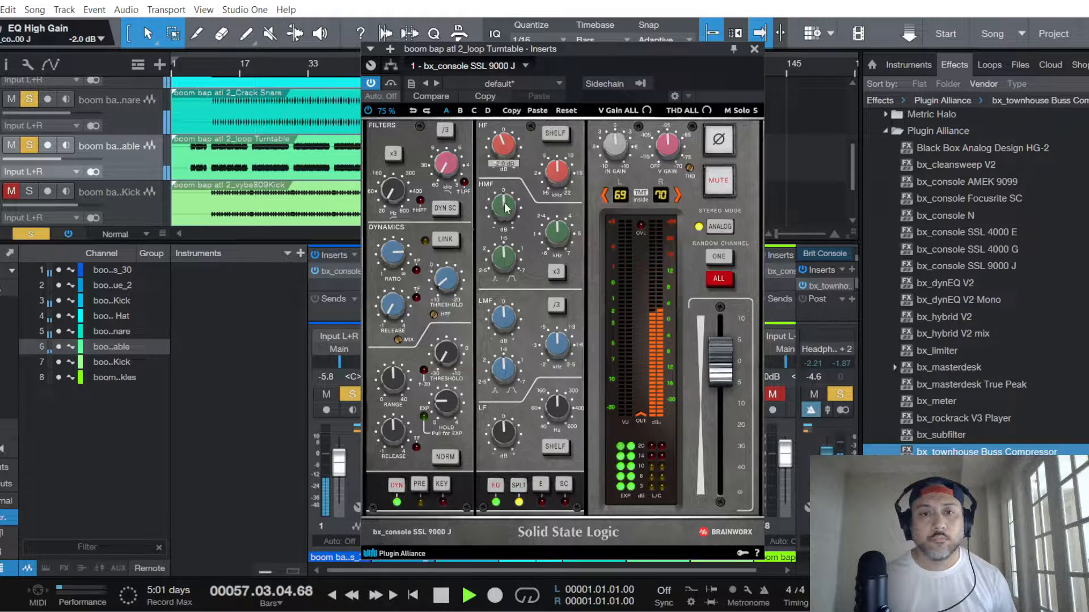
left_click(505, 208)
left_click(555, 408)
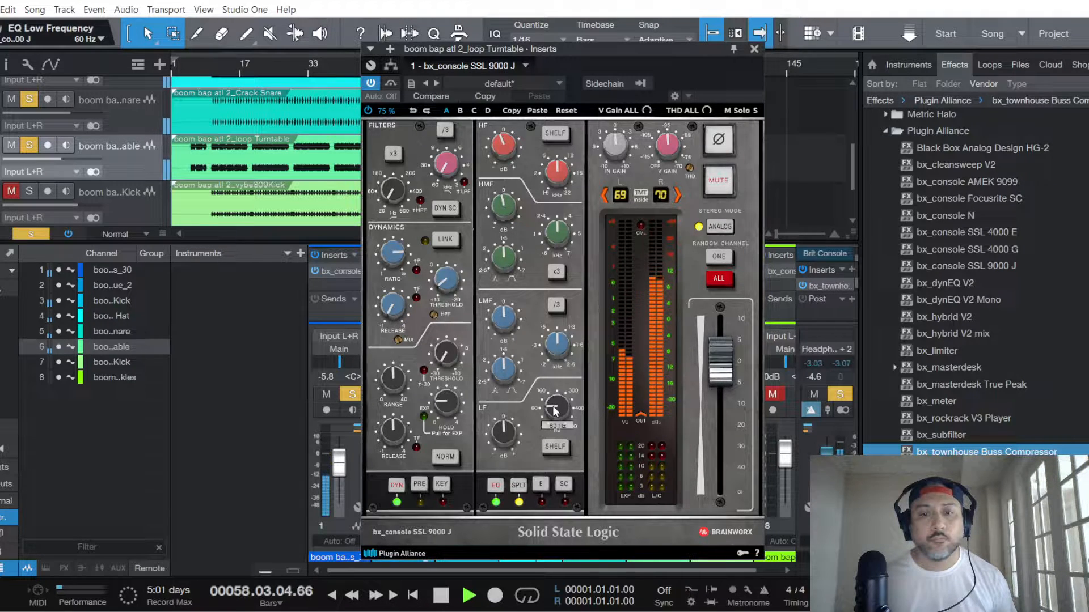
left_click(503, 432)
left_click(503, 318)
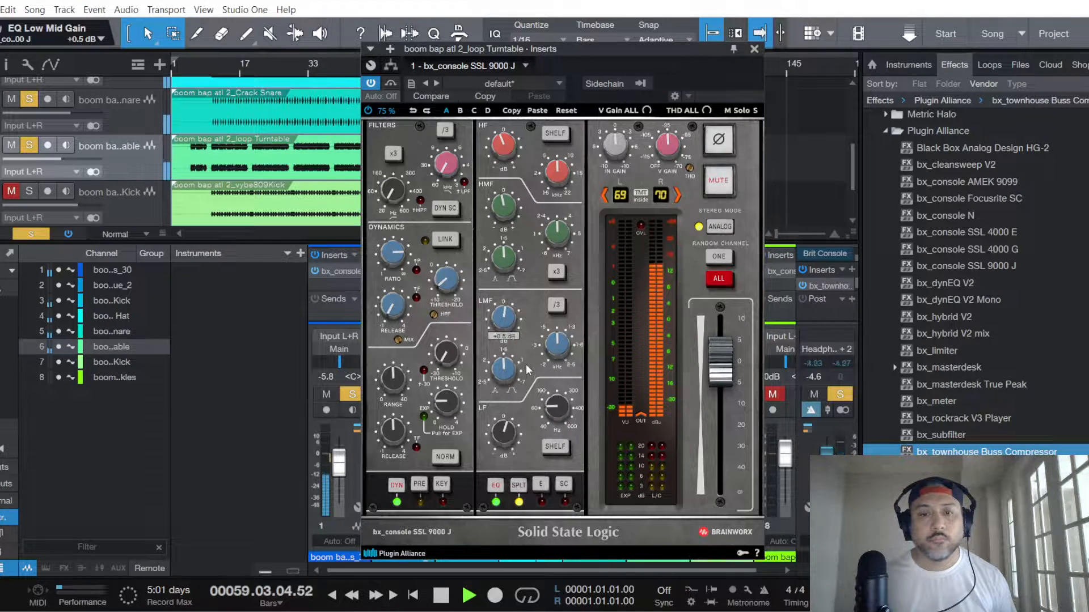
left_click_drag(506, 322, 506, 327)
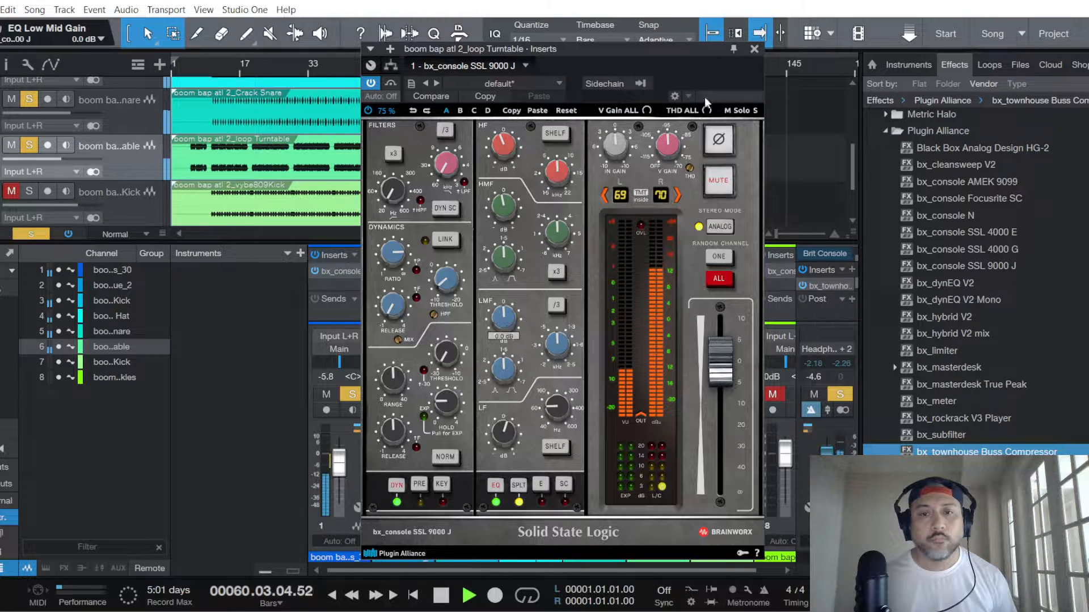
Step: Close the turntable's plugin and lower its channel fader to -11.7 dB
left_click(754, 49)
left_click_drag(658, 456, 661, 477)
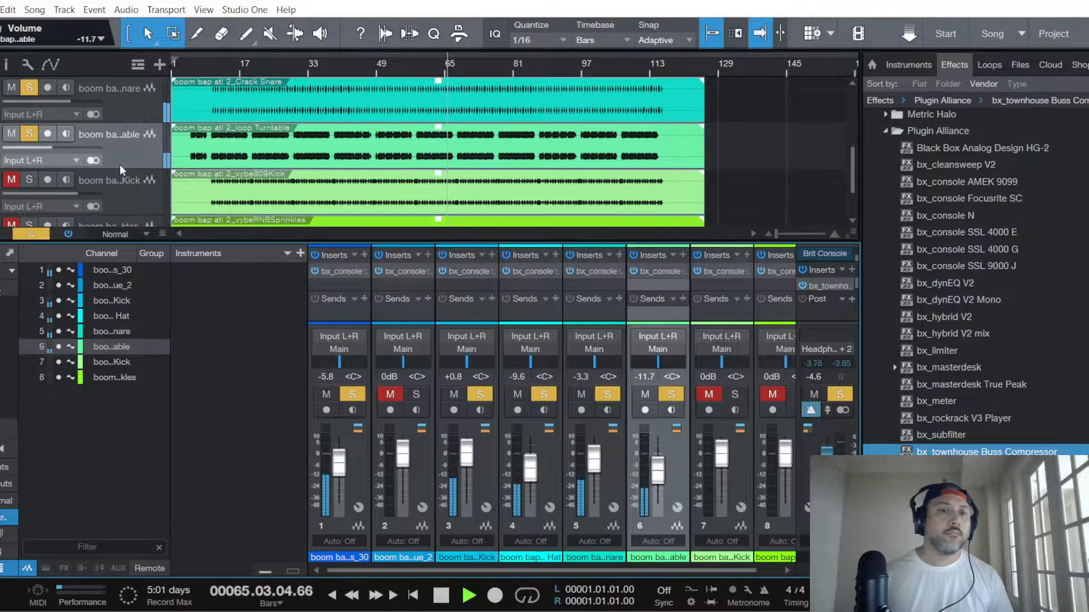
Step: Unmute and solo the vybe809Kick track
scroll(120, 164, "down", 1)
scroll(121, 166, "down", 2)
left_click(122, 167)
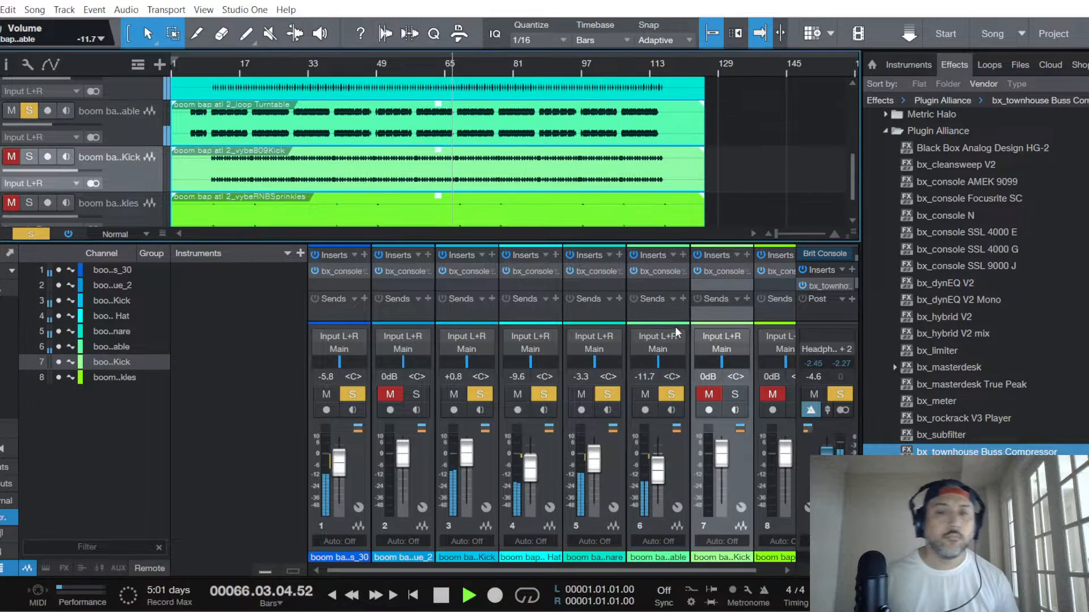
left_click(709, 396)
Step: In the vybe809Kick's console plugin, set compressor ratio to 8.0:1 and threshold to +9.0 dB, disable PRE and raise the gate range
left_click(724, 270)
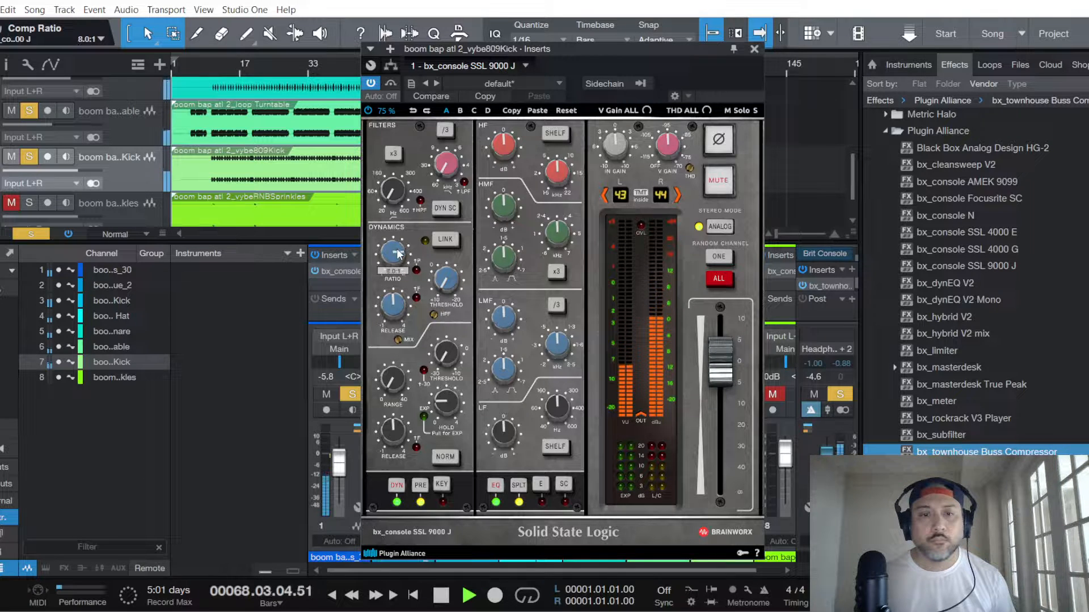
left_click_drag(399, 254, 432, 289)
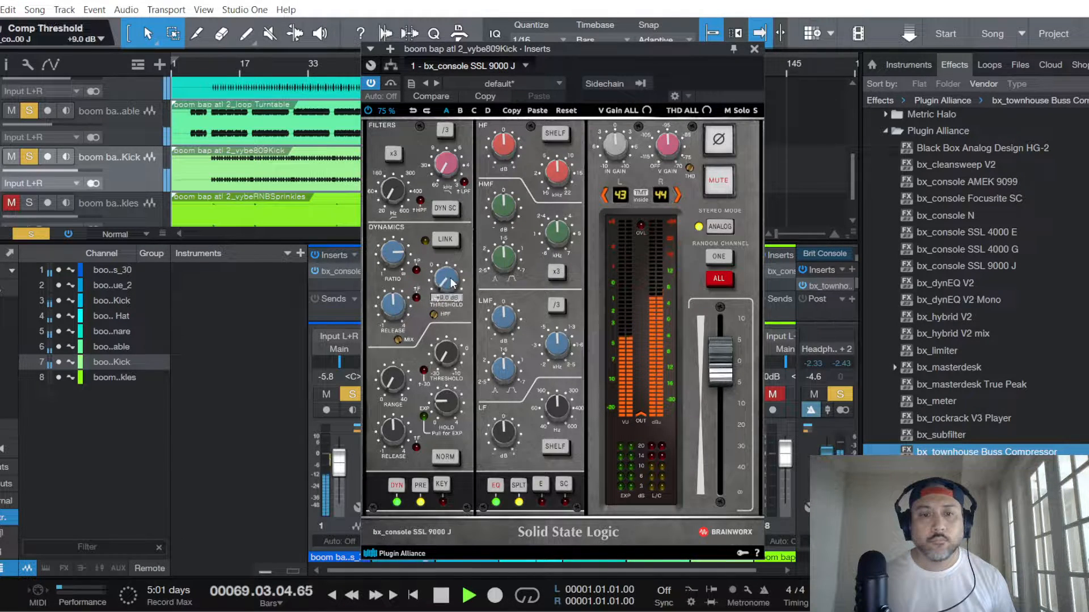
left_click(420, 486)
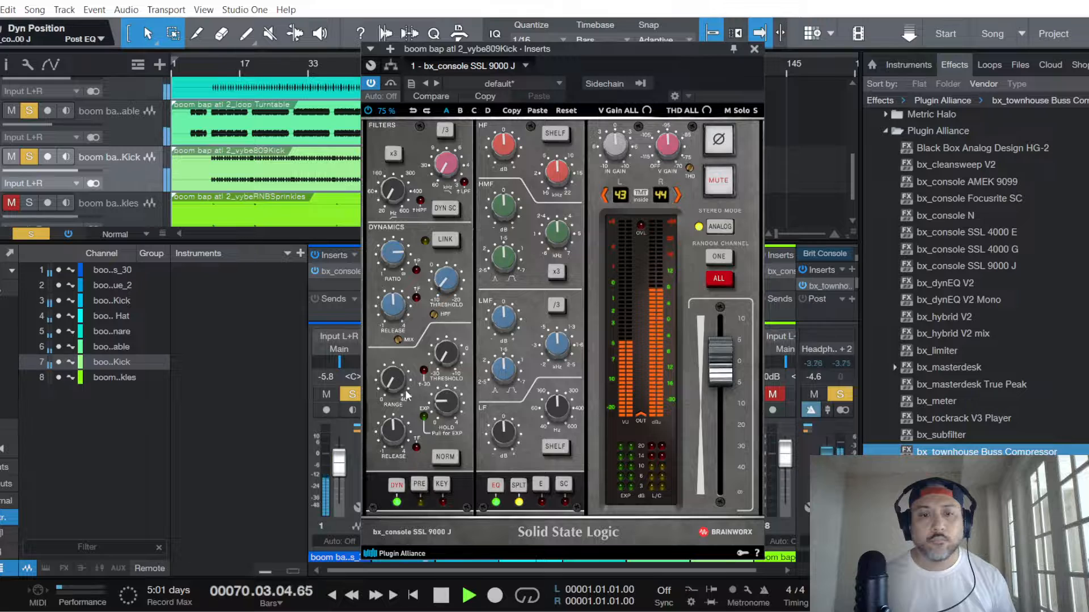
scroll(395, 380, "up", 5)
Step: Set the kick's EQ to 93 Hz low frequency, slightly raised low gain, low-mid +0.5 dB, high-mid +1.0 dB and high -1.0 dB, and close the plugin
scroll(397, 384, "up", 1)
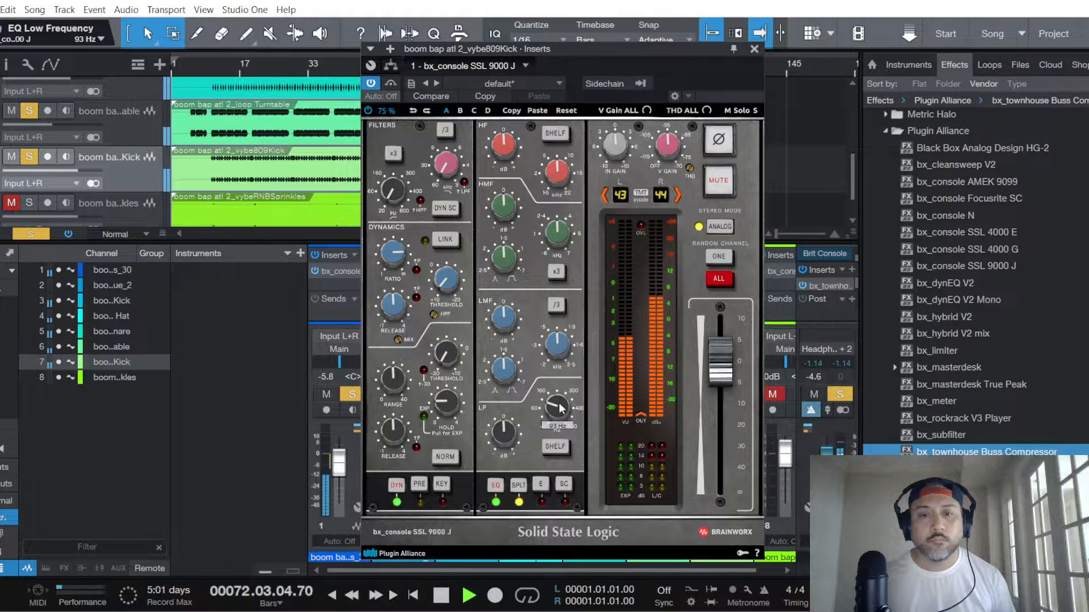
scroll(513, 436, "up", 3)
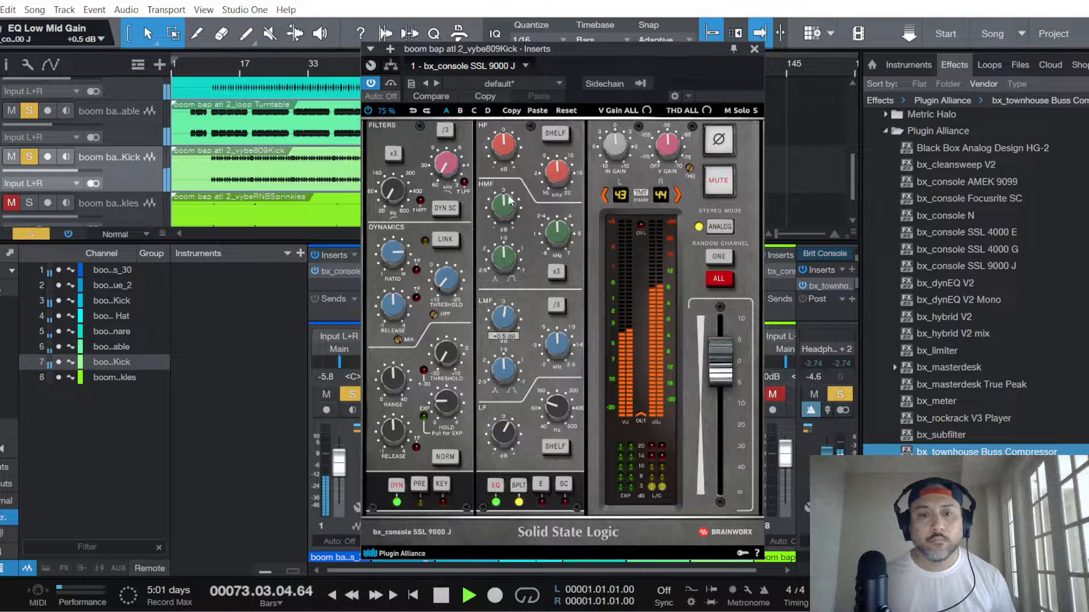
scroll(504, 147, "down", 1)
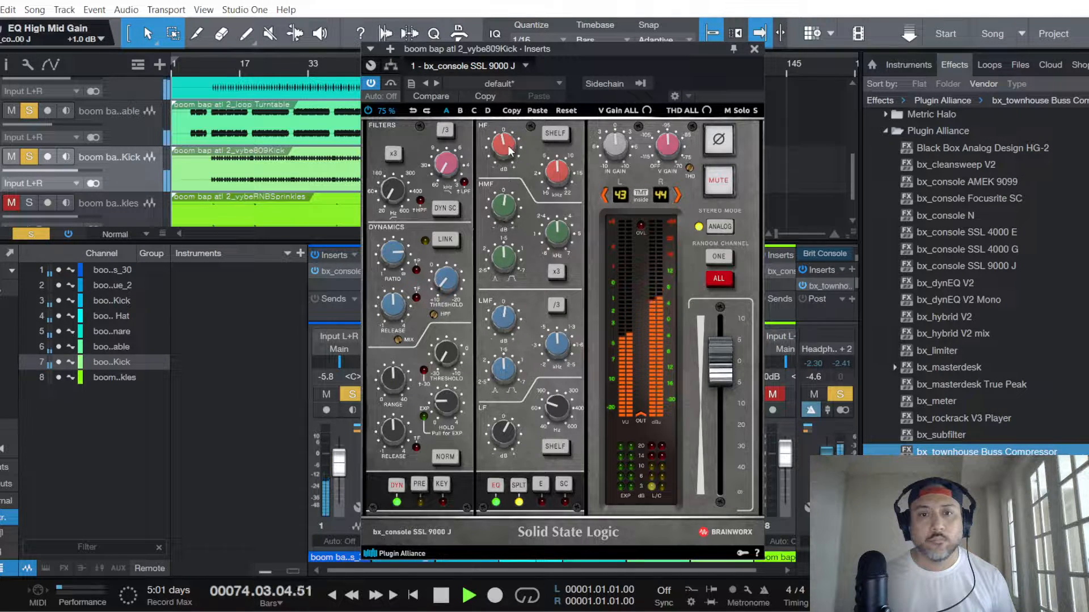
scroll(510, 148, "up", 1)
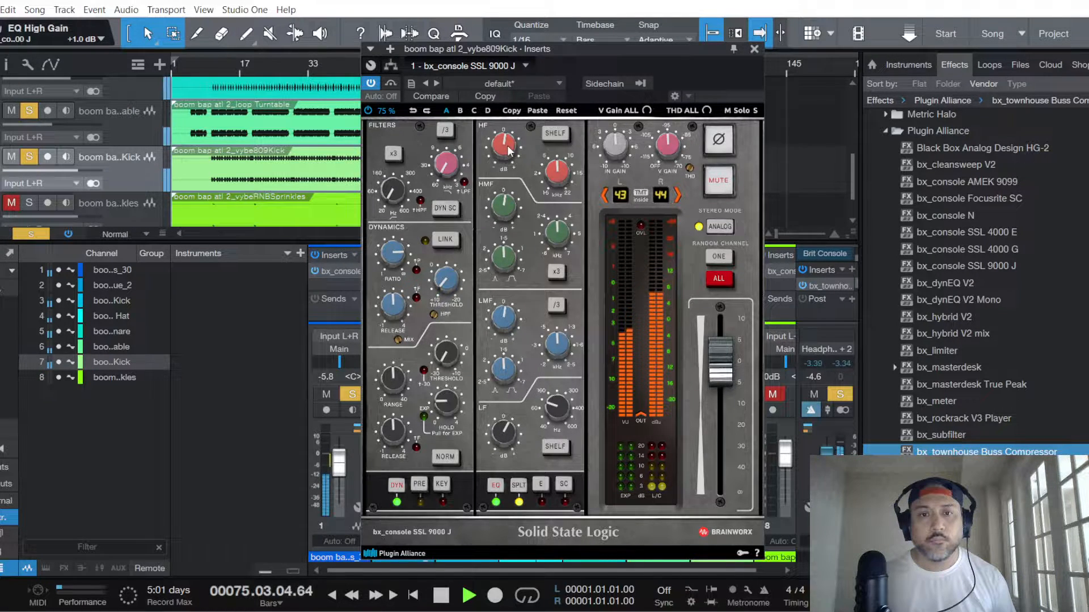
scroll(508, 150, "down", 2)
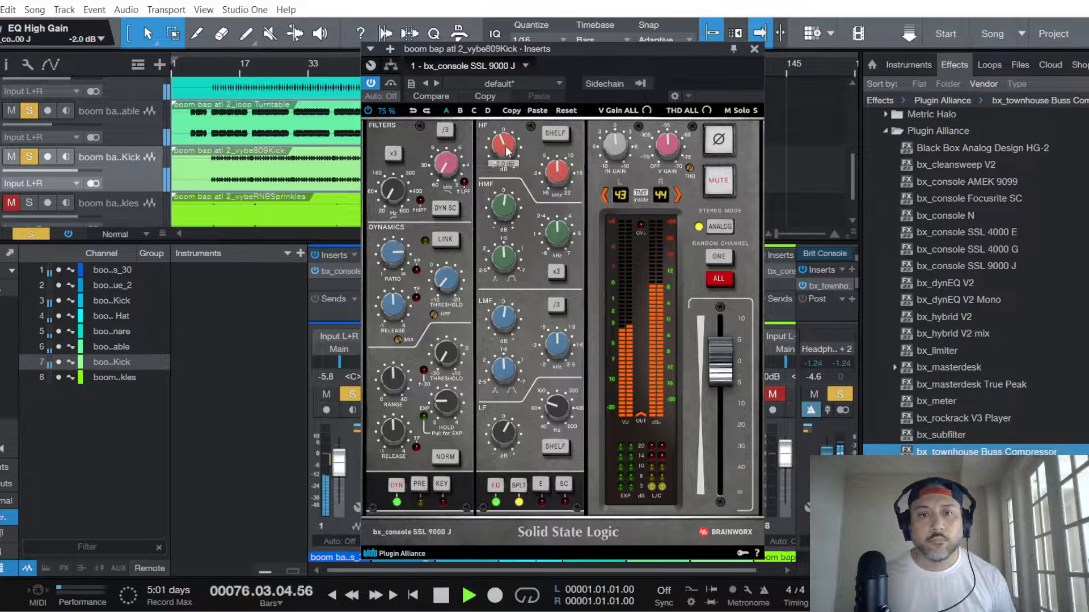
left_click(754, 48)
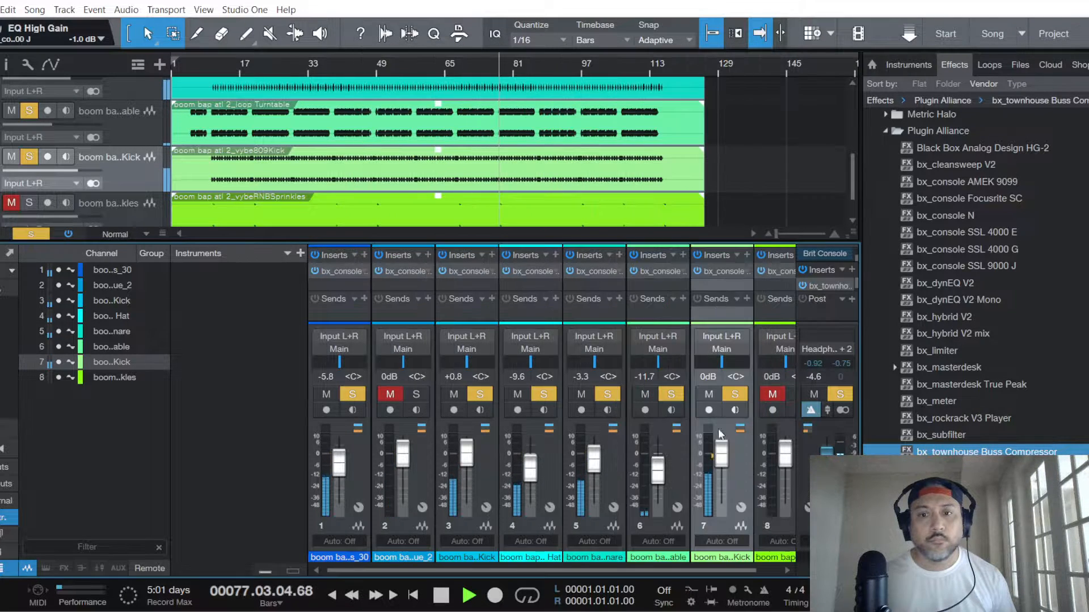
Step: Adjust the vybe809Kick fader up and down during playback and settle it at -1.7 dB
scroll(720, 463, "down", 2)
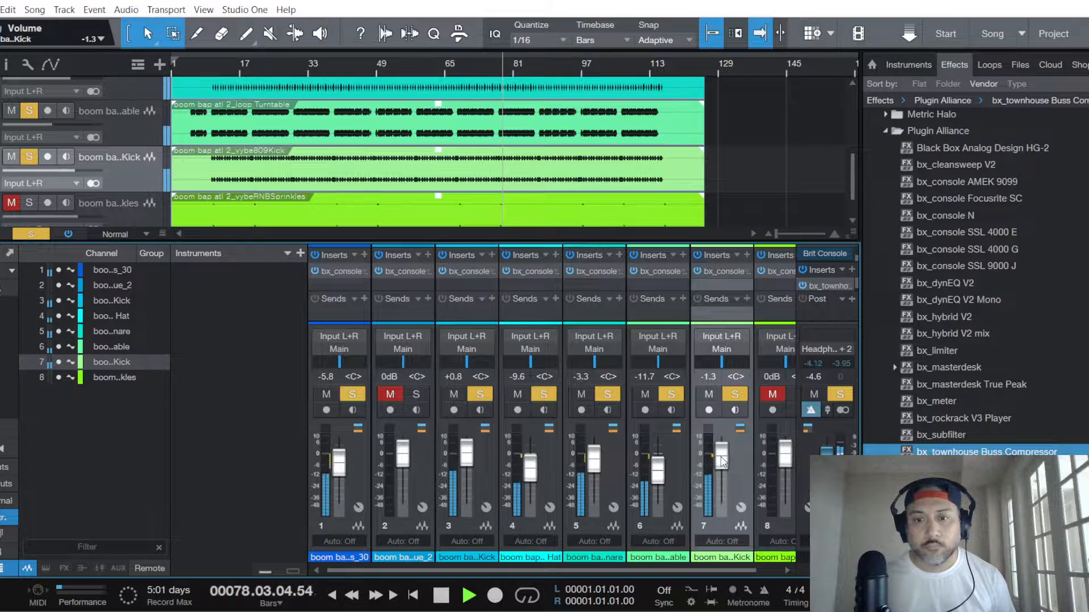
scroll(721, 460, "down", 1)
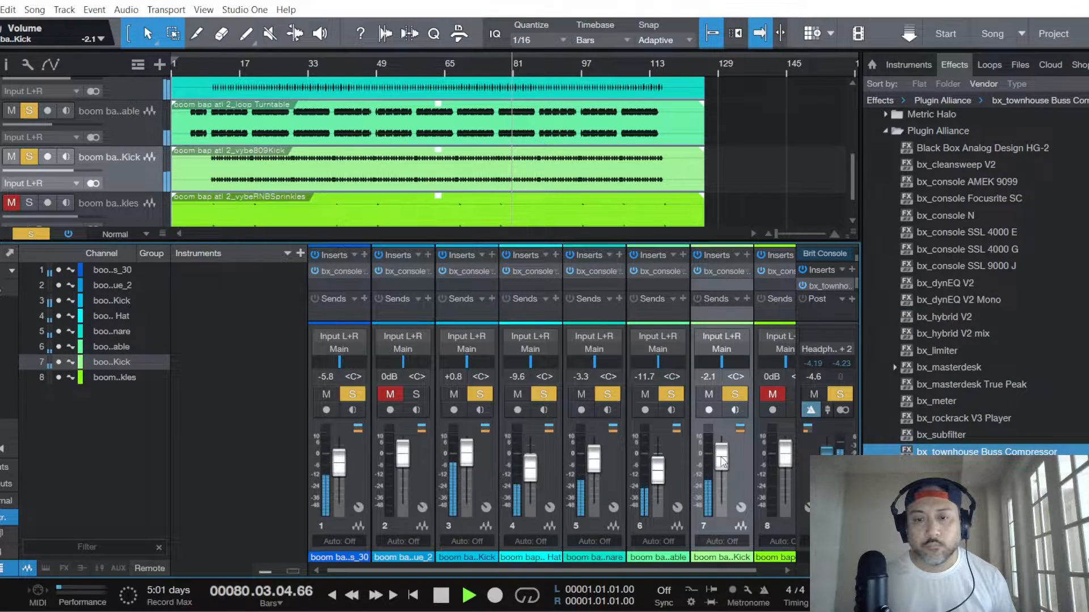
scroll(721, 461, "up", 2)
scroll(721, 461, "up", 1)
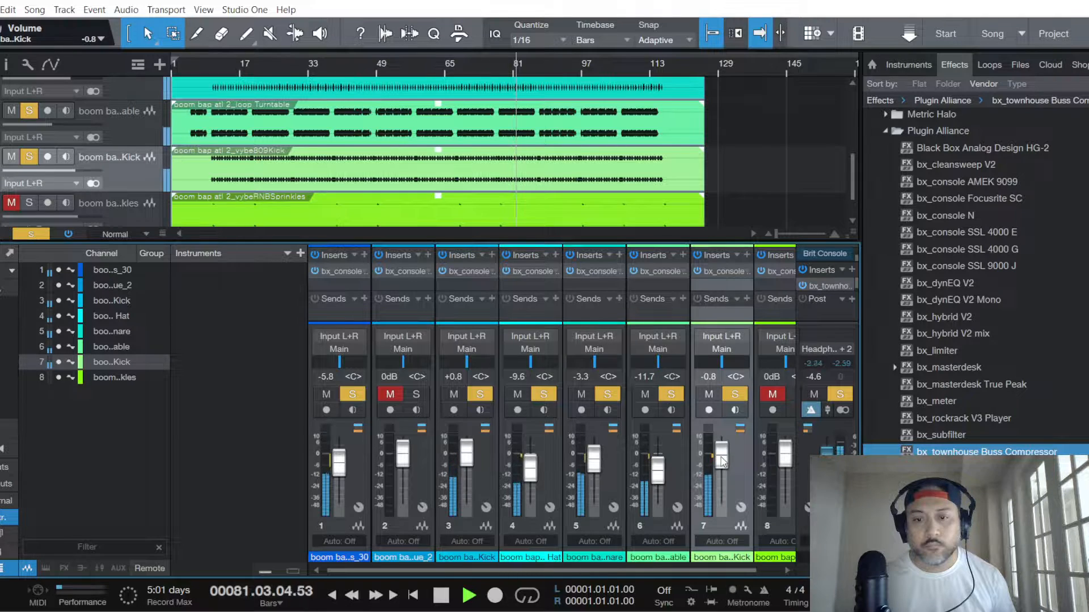
scroll(721, 461, "down", 1)
scroll(721, 461, "down", 1)
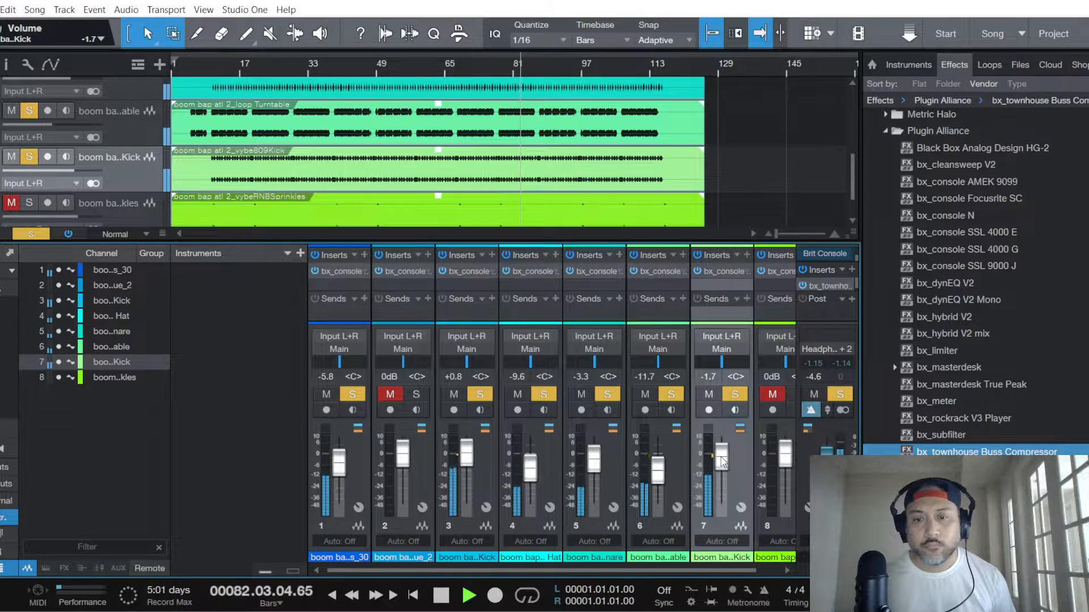
scroll(721, 461, "up", 1)
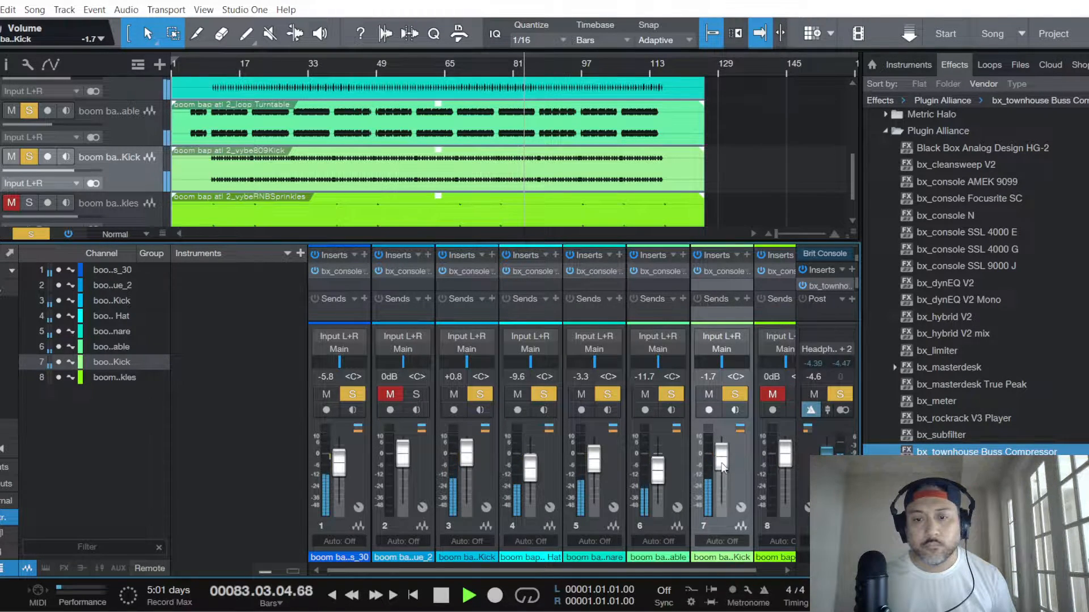
Step: Replay the beat from bar 10 while lowering the vybe809Kick fader to -2.9 dB
key("space")
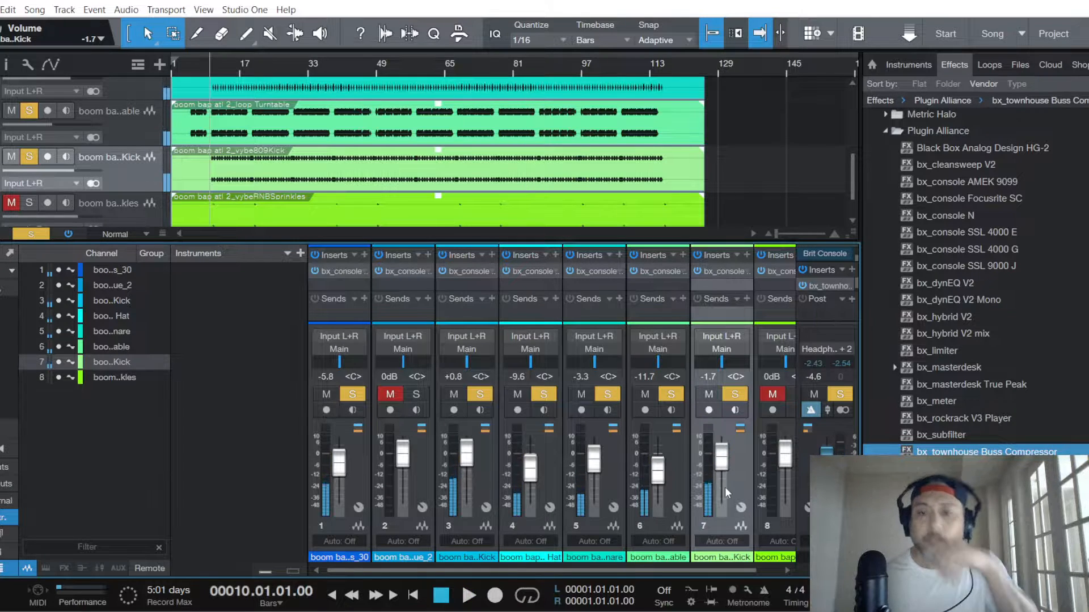
key("space")
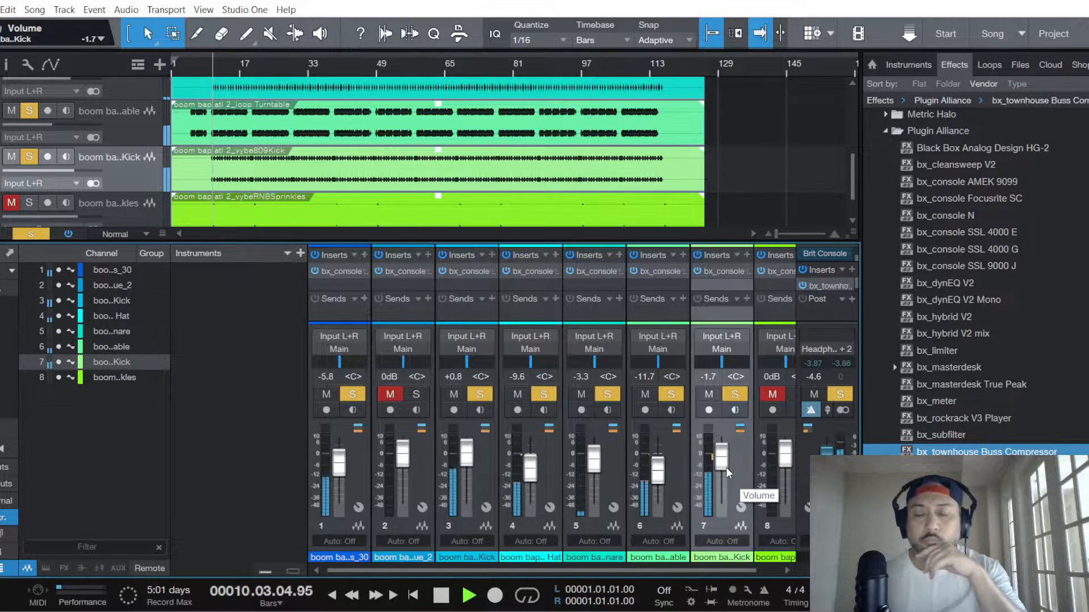
left_click_drag(719, 460, 720, 464)
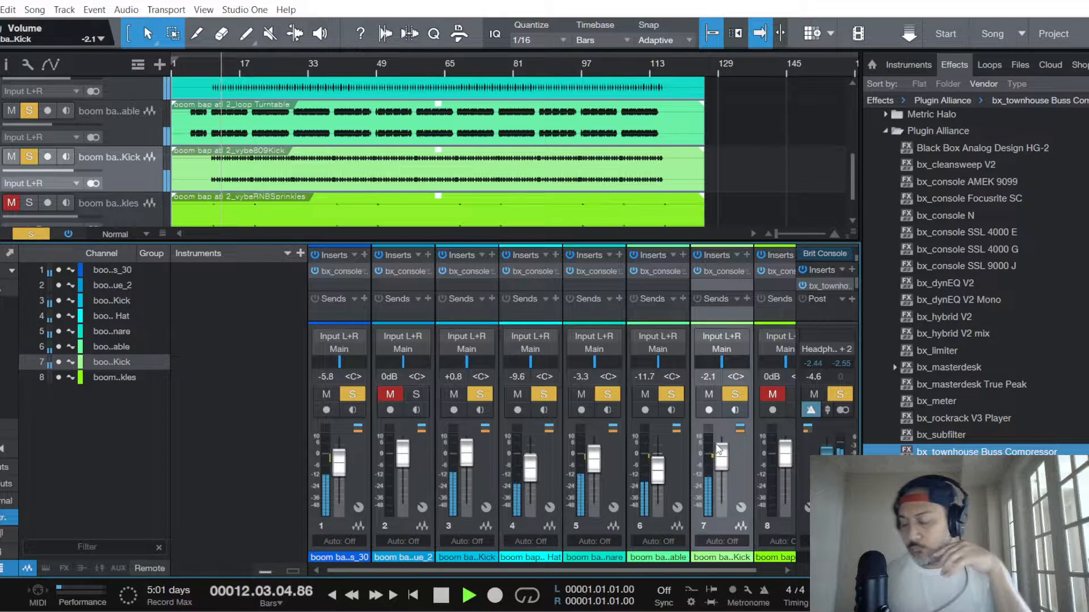
key("space")
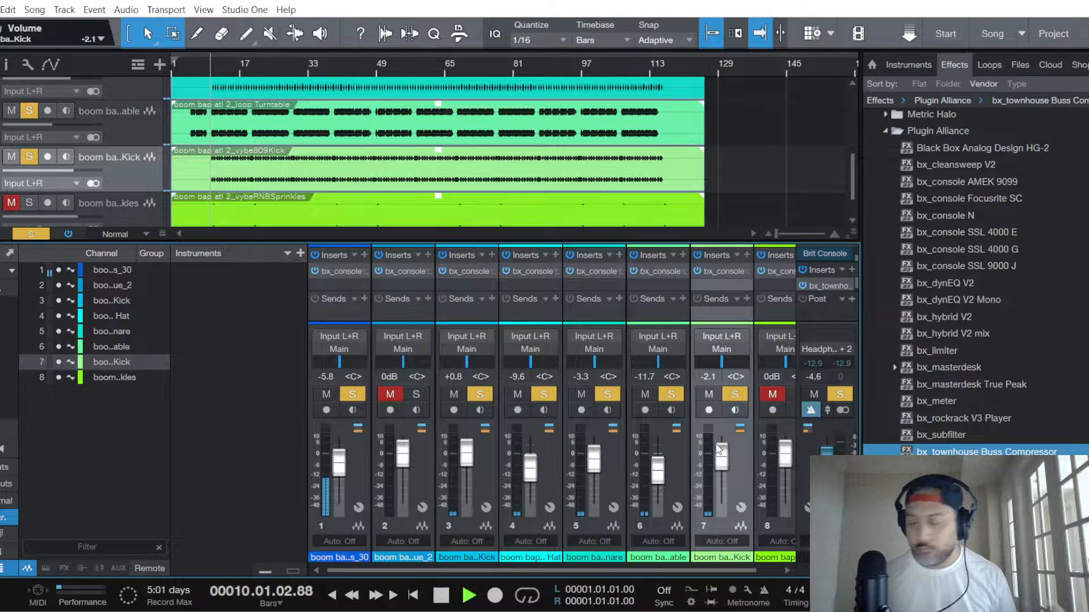
left_click_drag(723, 457, 722, 458)
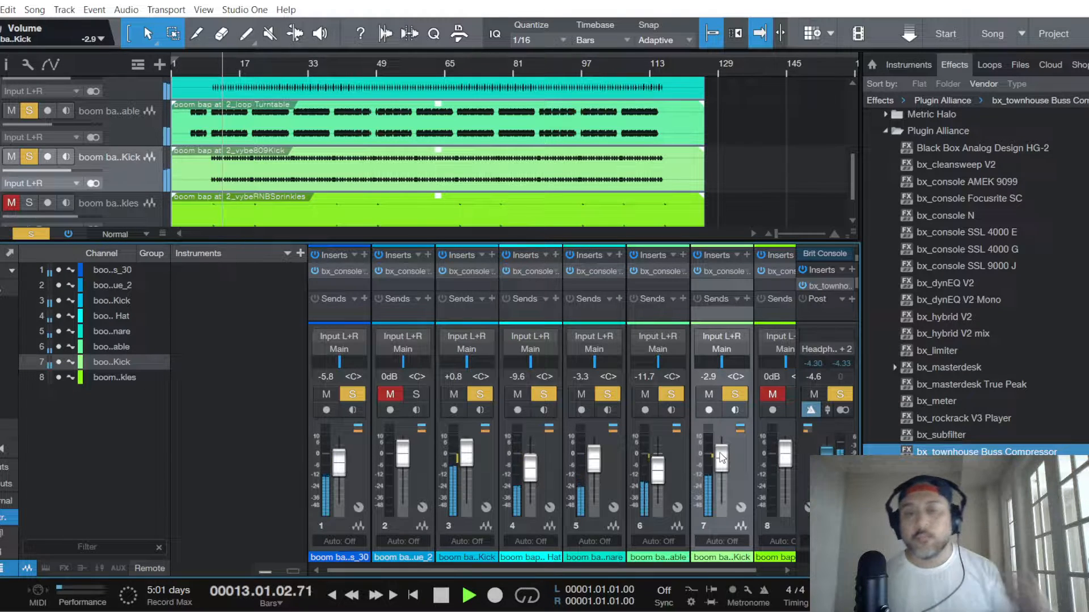
key("space")
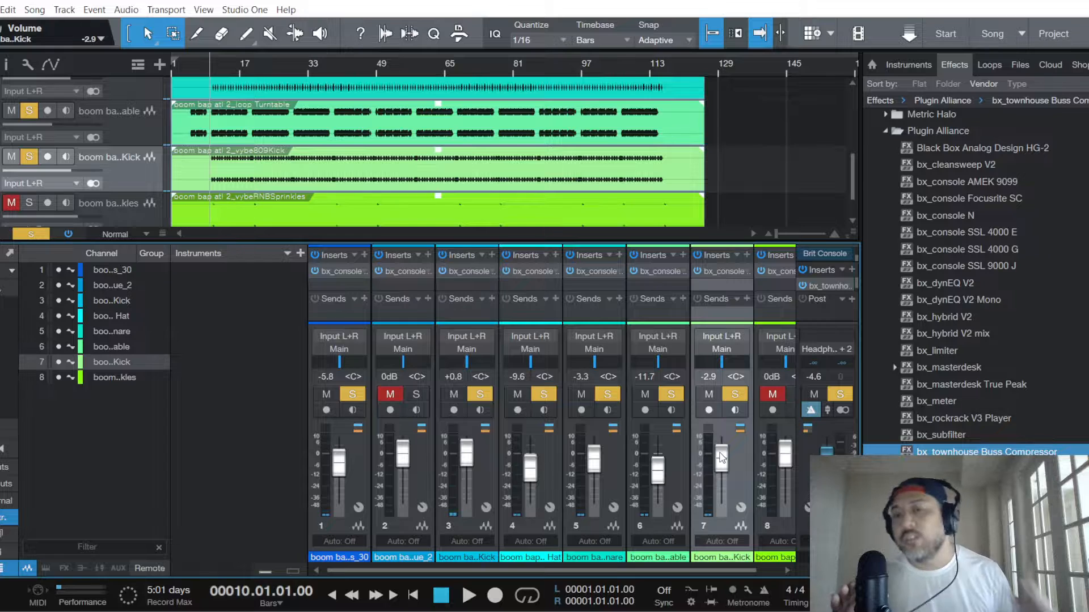
key("space")
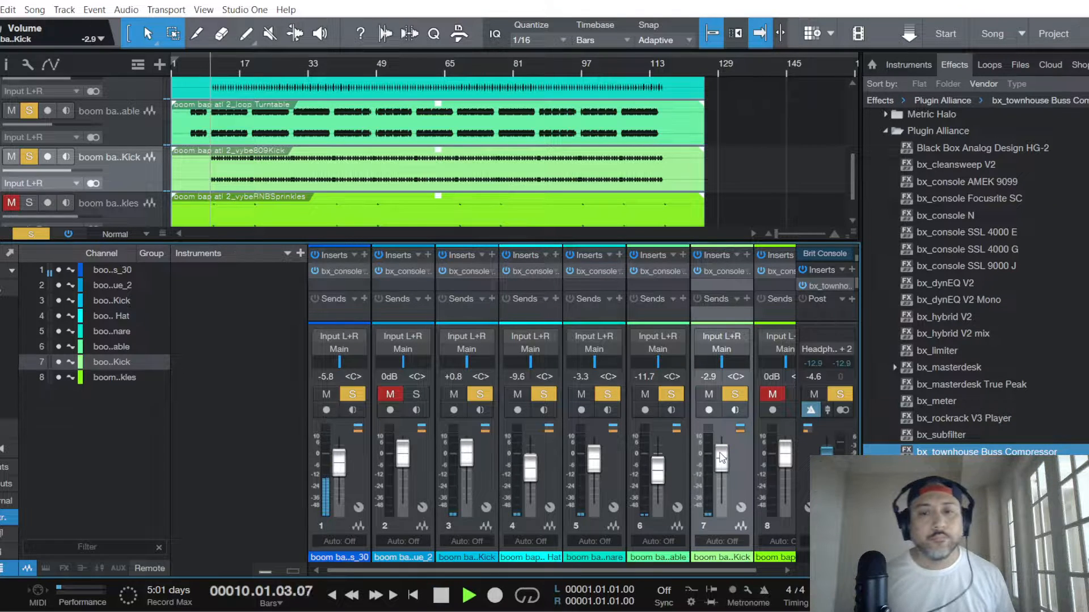
Step: Lower the vybe809Kick fader to -3.8 dB during playback and stop the song
left_click_drag(721, 458, 724, 469)
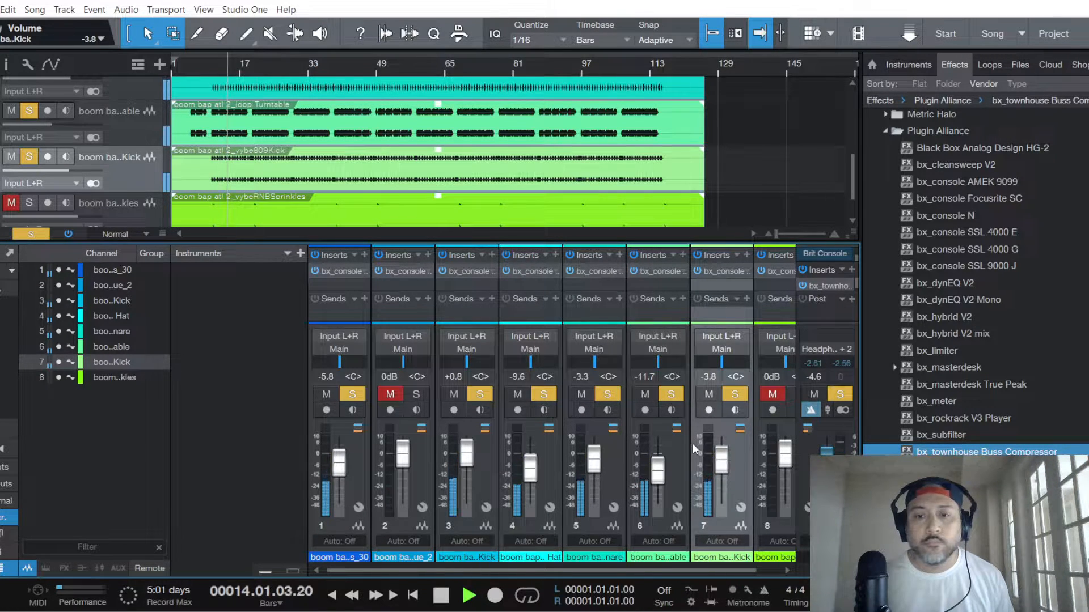
key("space")
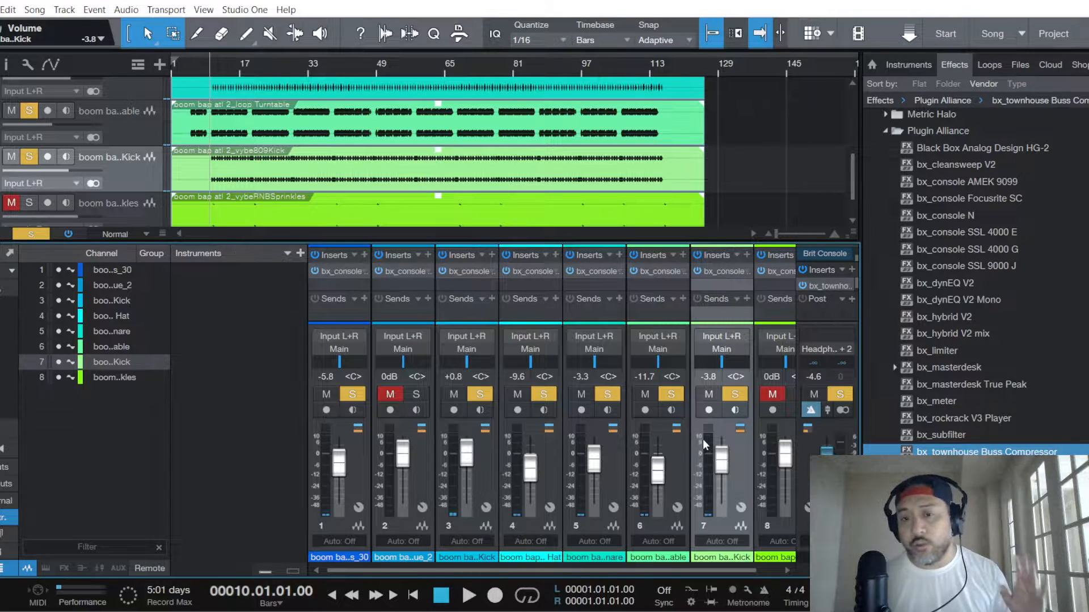
Step: In the main bus's Brit Console, choose the Superb Analog preset, set Character to 1.00 and close the window
left_click(828, 259)
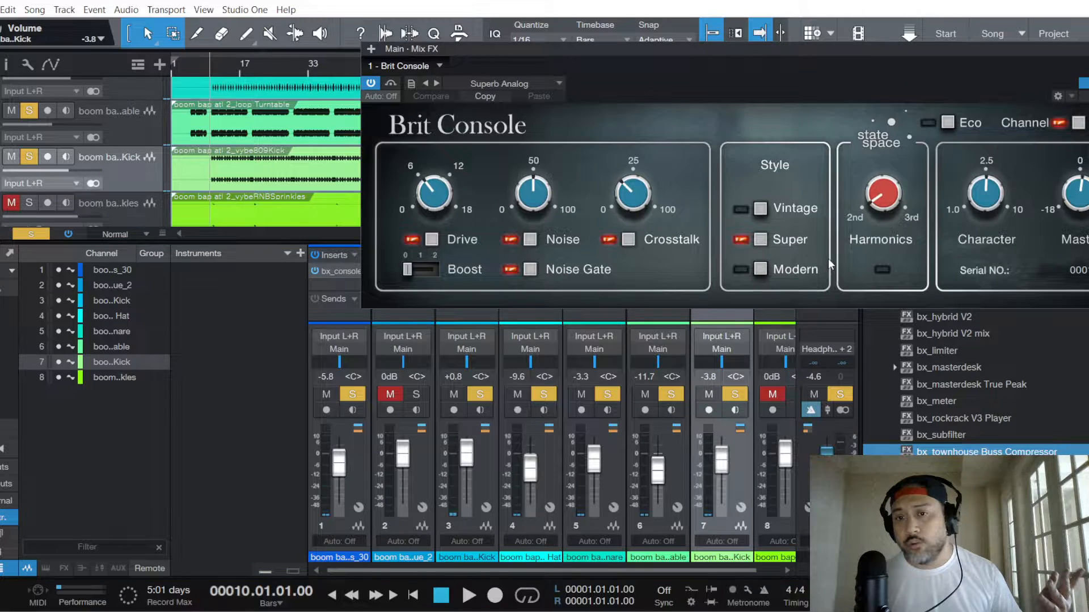
left_click(498, 88)
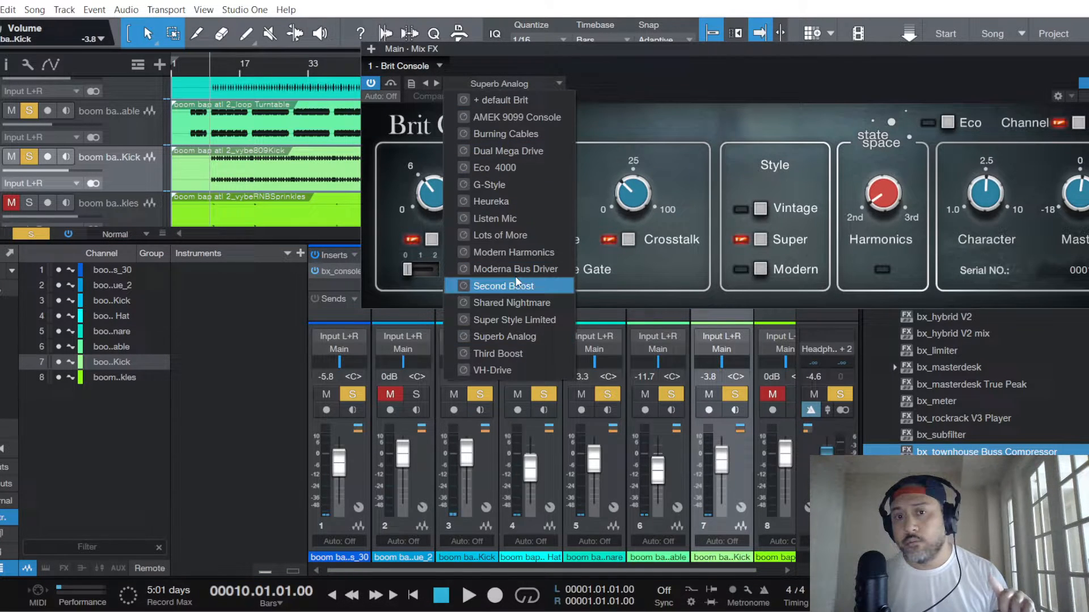
left_click(515, 335)
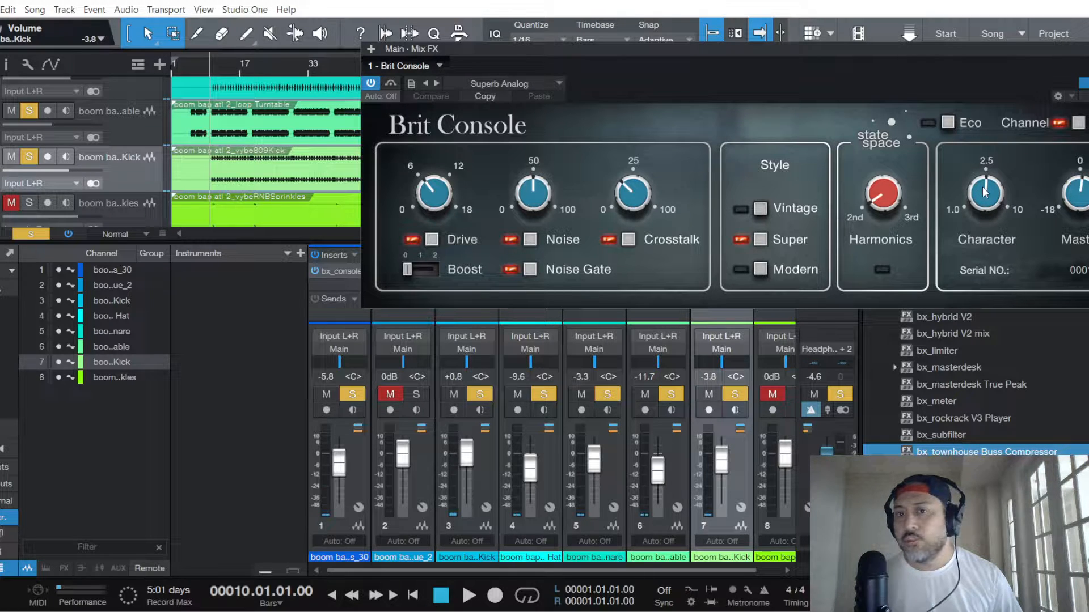
left_click_drag(985, 193, 979, 335)
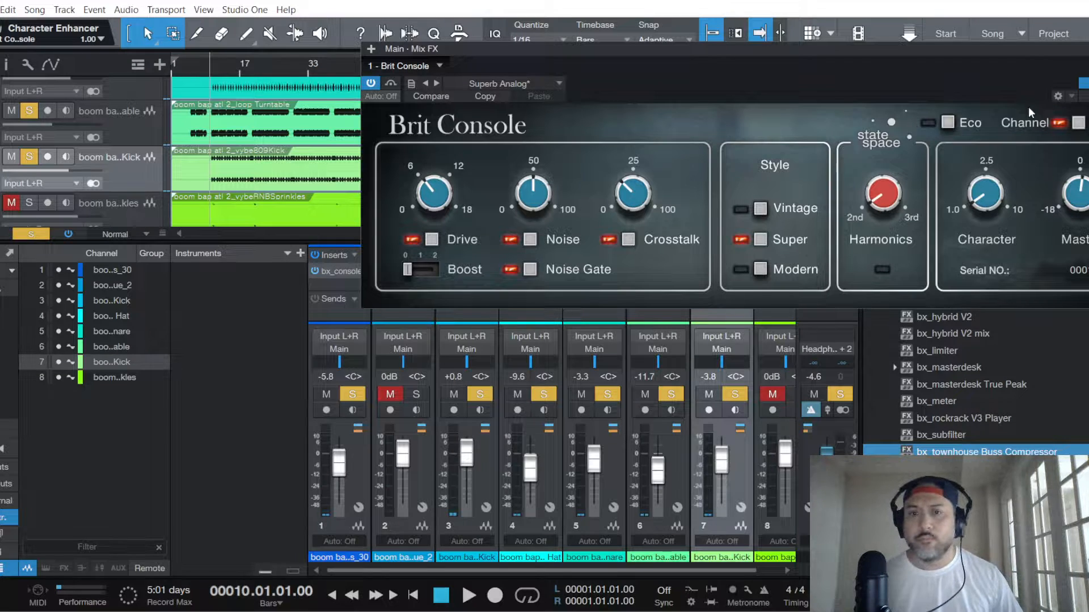
left_click(1088, 48)
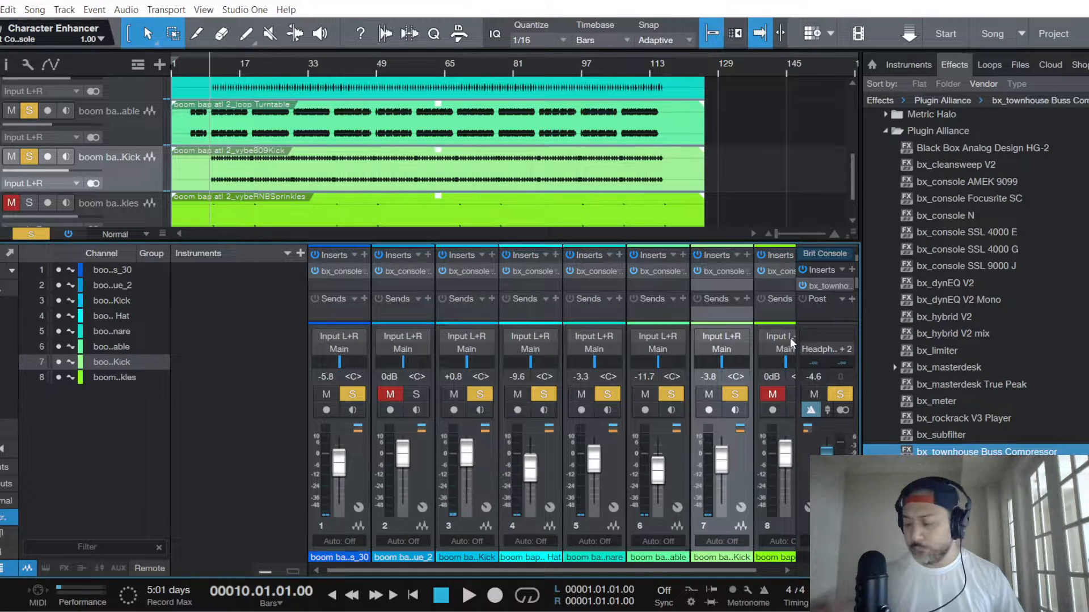
Step: Play the beat from bar 10, select the vybeRNBSprinkles track, unmute and solo it, and restart playback
key("space")
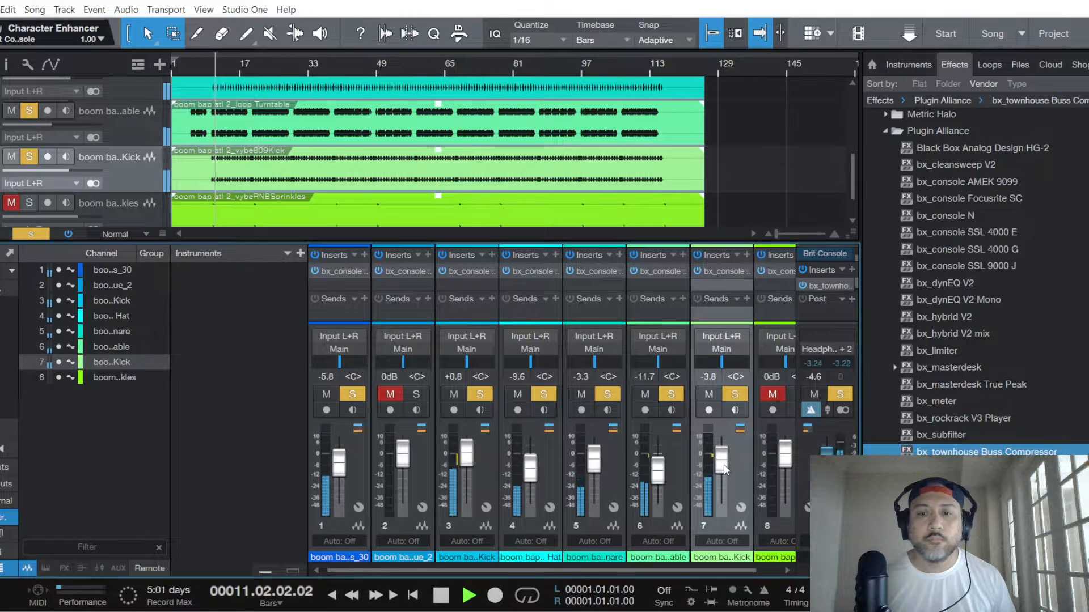
left_click_drag(723, 464, 724, 465)
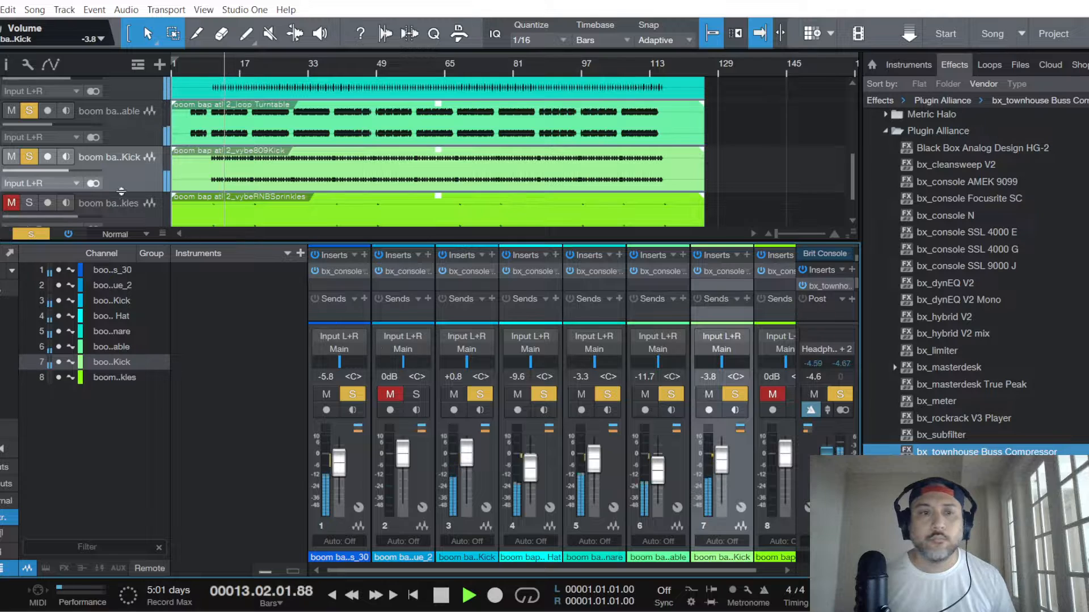
scroll(136, 156, "up", 3)
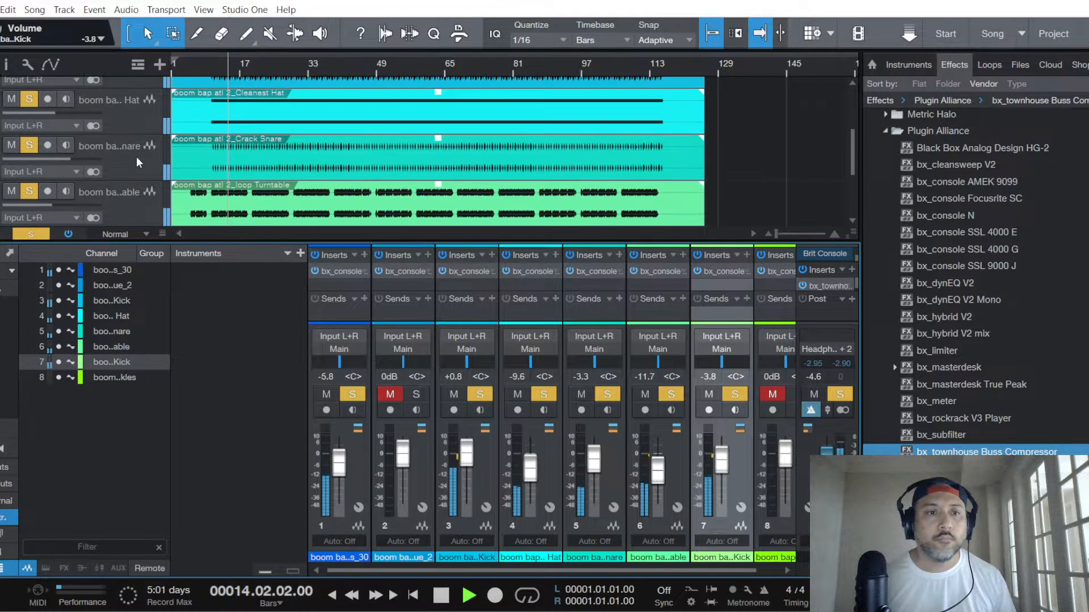
scroll(139, 159, "up", 4)
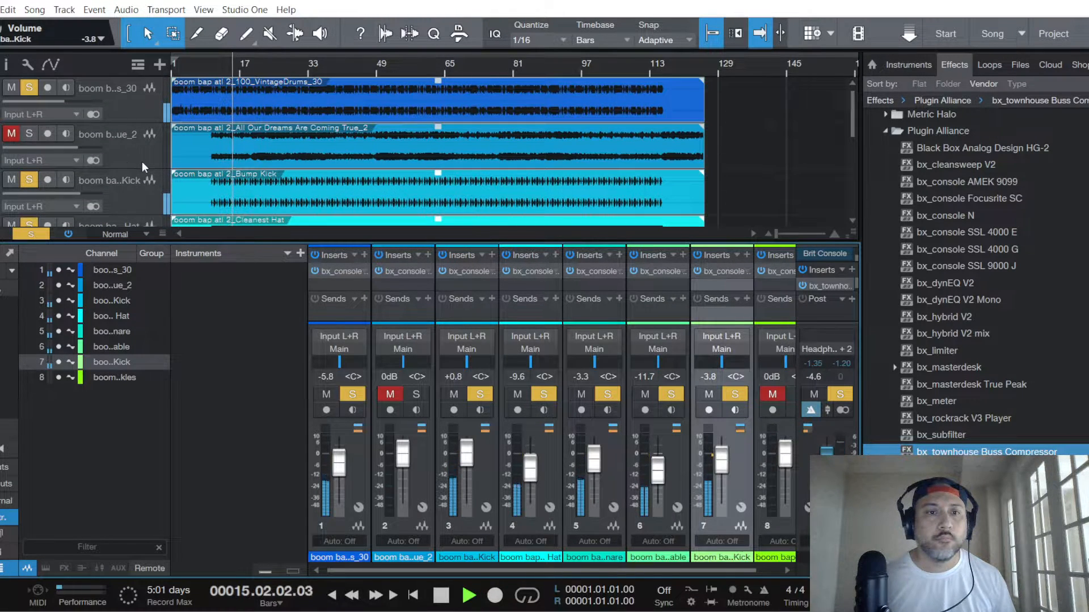
scroll(142, 165, "down", 1)
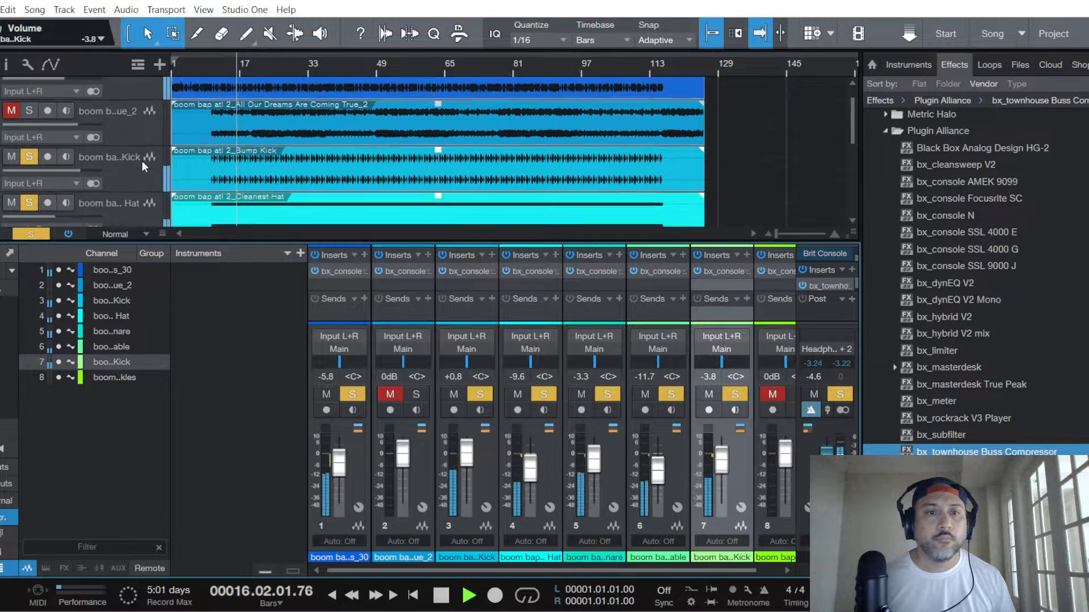
scroll(142, 161, "down", 6)
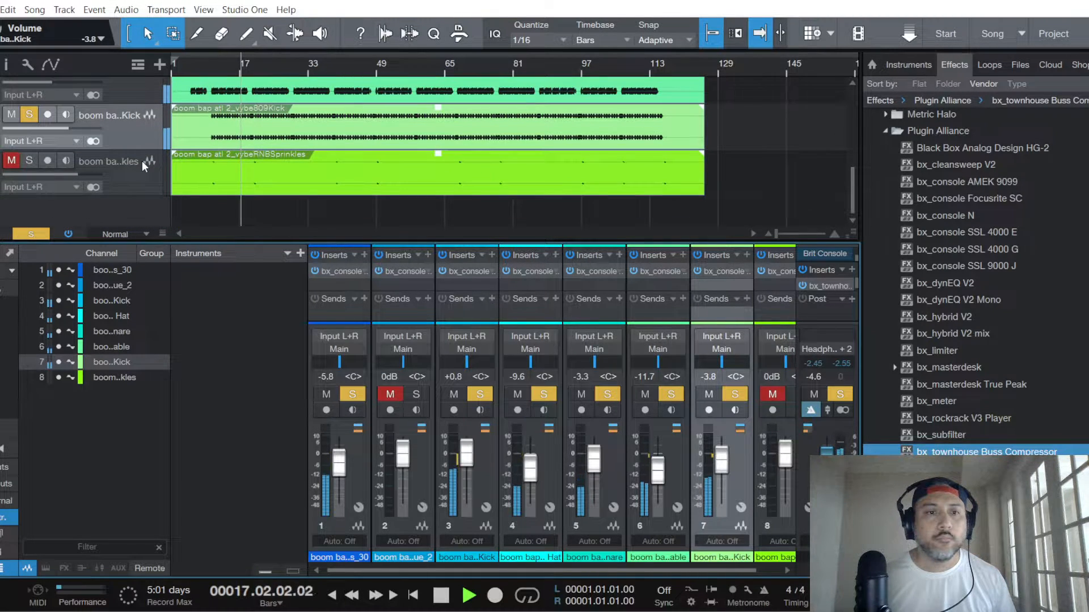
left_click(141, 162)
left_click(749, 394)
key("space")
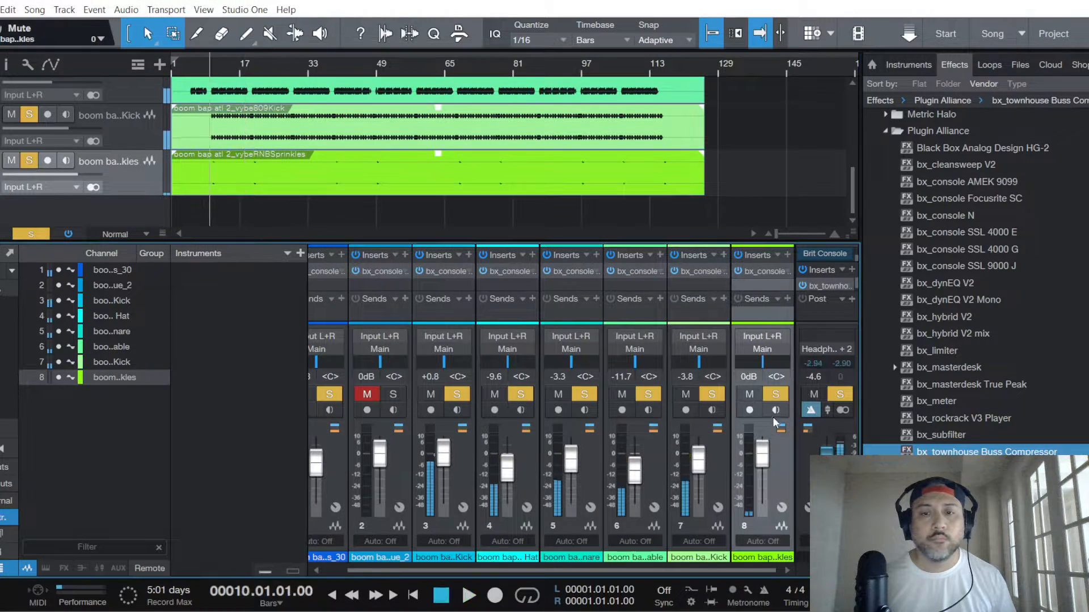
key("space")
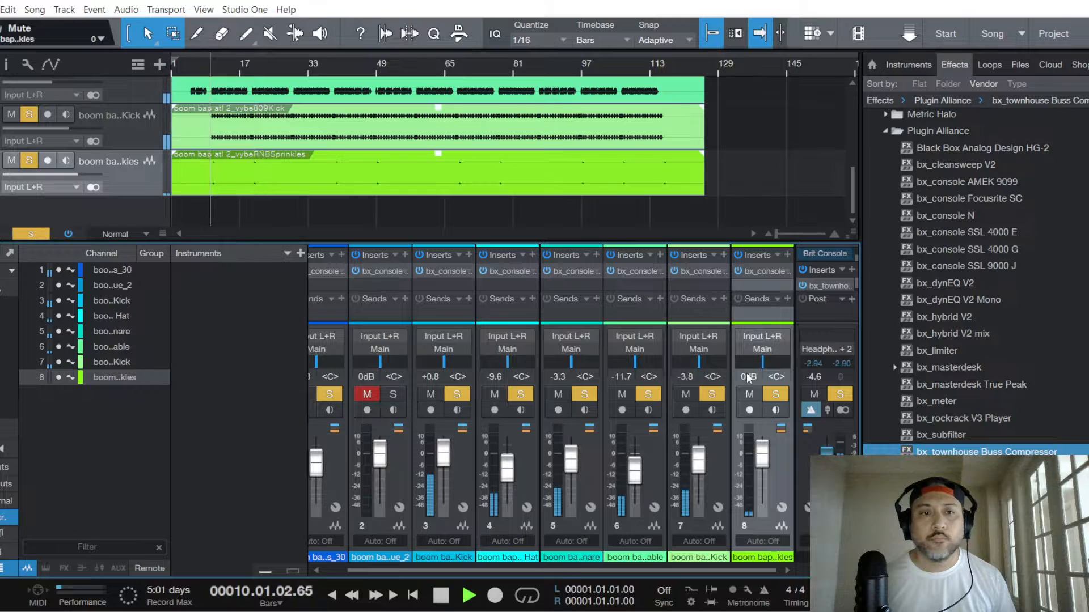
Step: In the vybeRNBSprinkles console plugin, set compressor ratio to 8.0:1 and release to 0.10 s, adjust the threshold and disable PRE
left_click(758, 272)
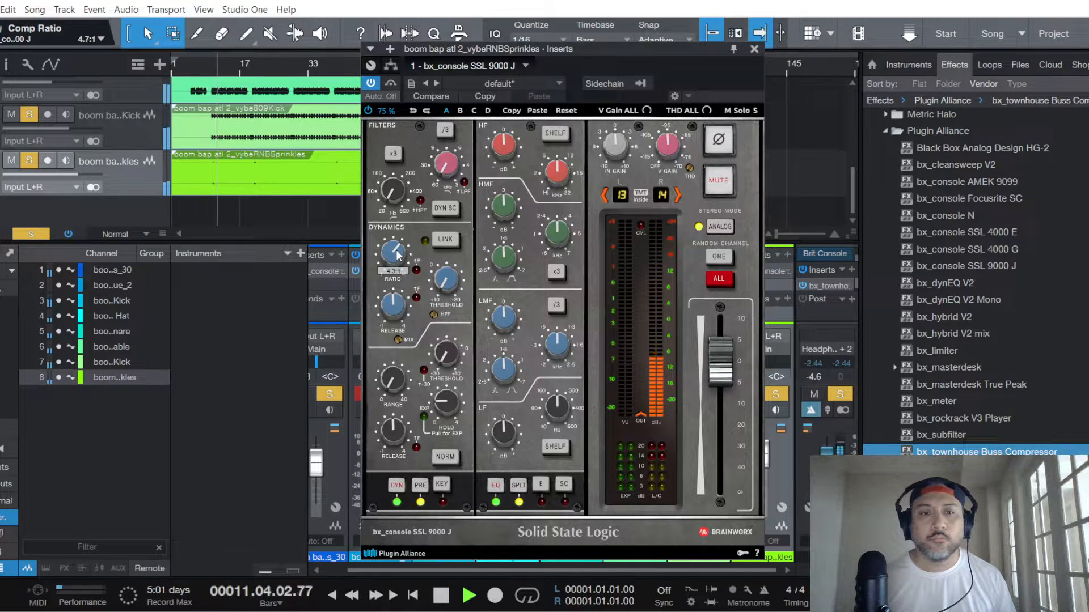
scroll(397, 255, "up", 5)
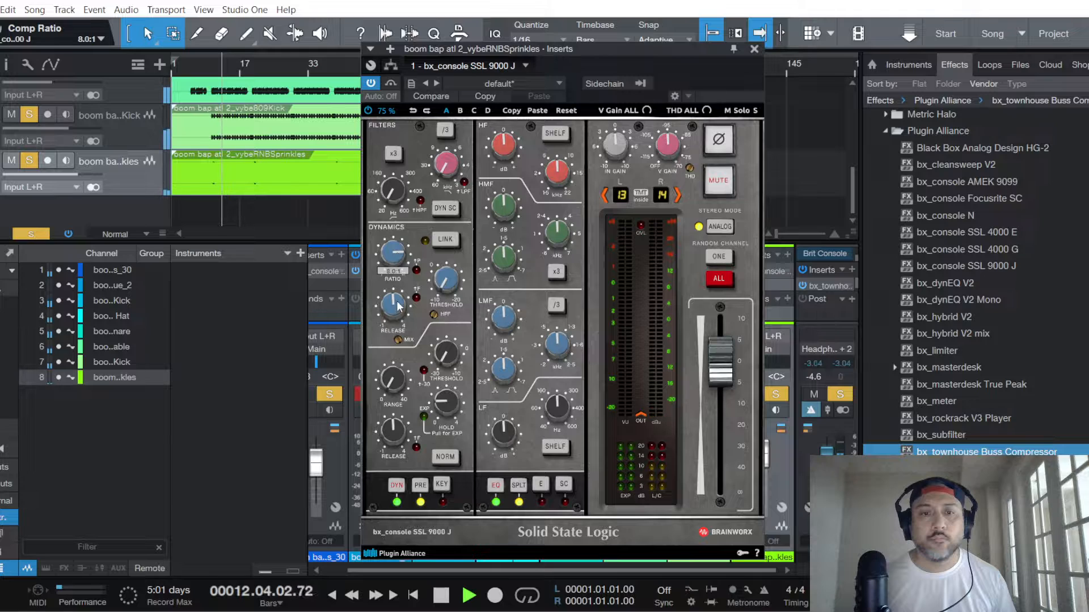
scroll(398, 307, "down", 5)
key("space")
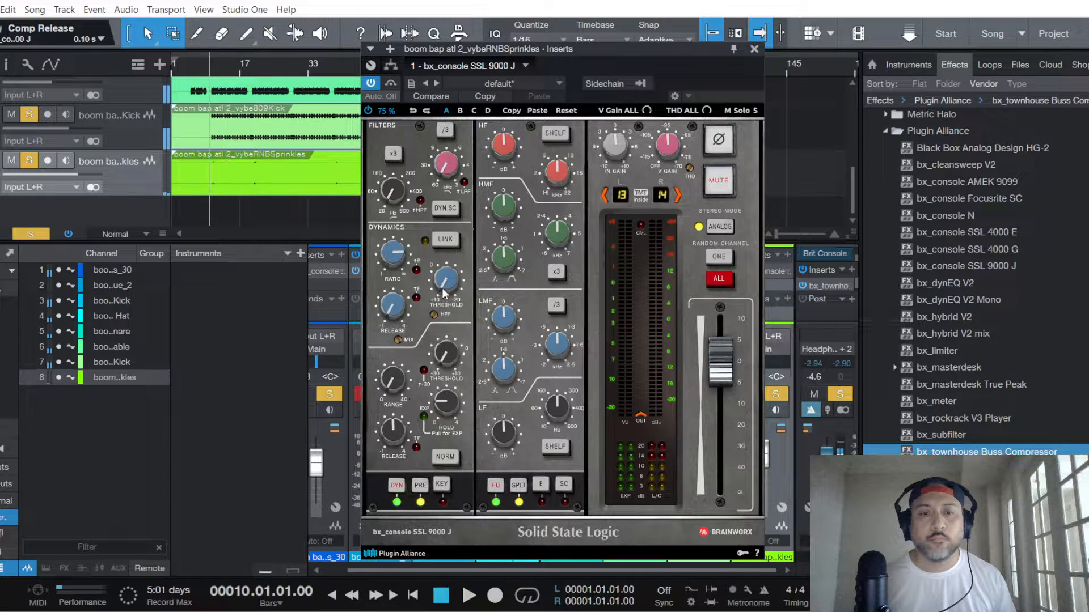
key("space")
scroll(449, 282, "up", 2)
scroll(447, 283, "down", 5)
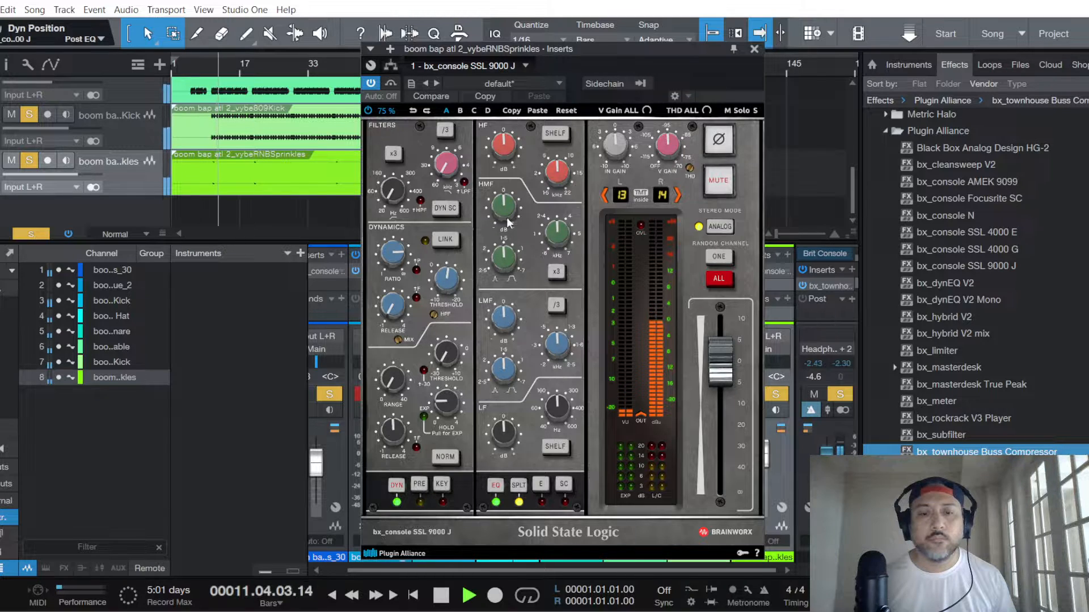
Step: Cut the vybeRNBSprinkles high and low EQ gains, set high-mid to -2.0 dB and low-mid to +0.5 dB, and close the plugin
scroll(504, 154, "down", 5)
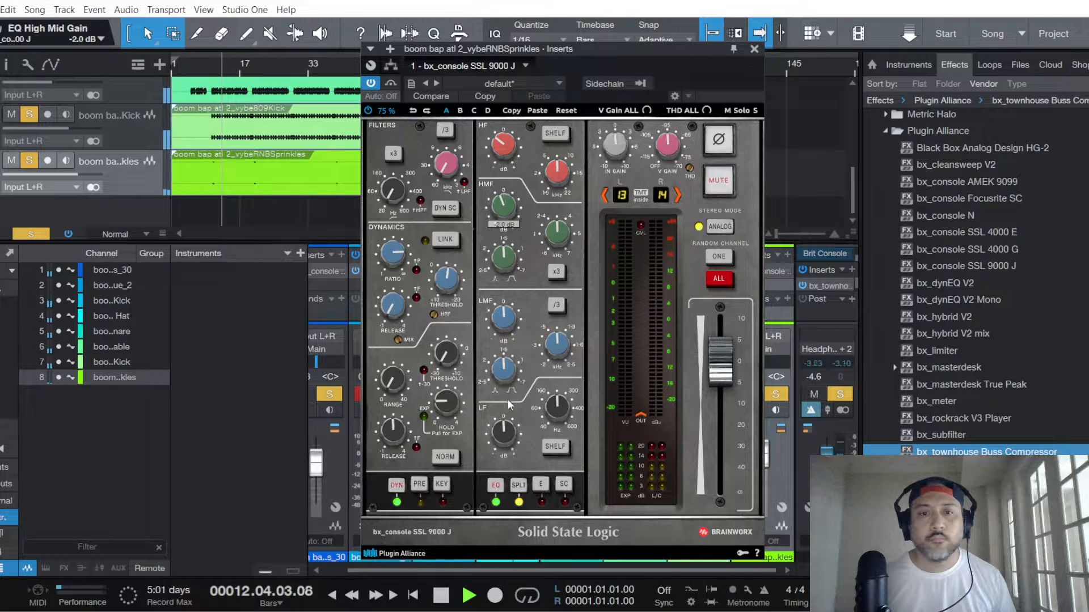
scroll(504, 432, "down", 3)
scroll(507, 322, "up", 1)
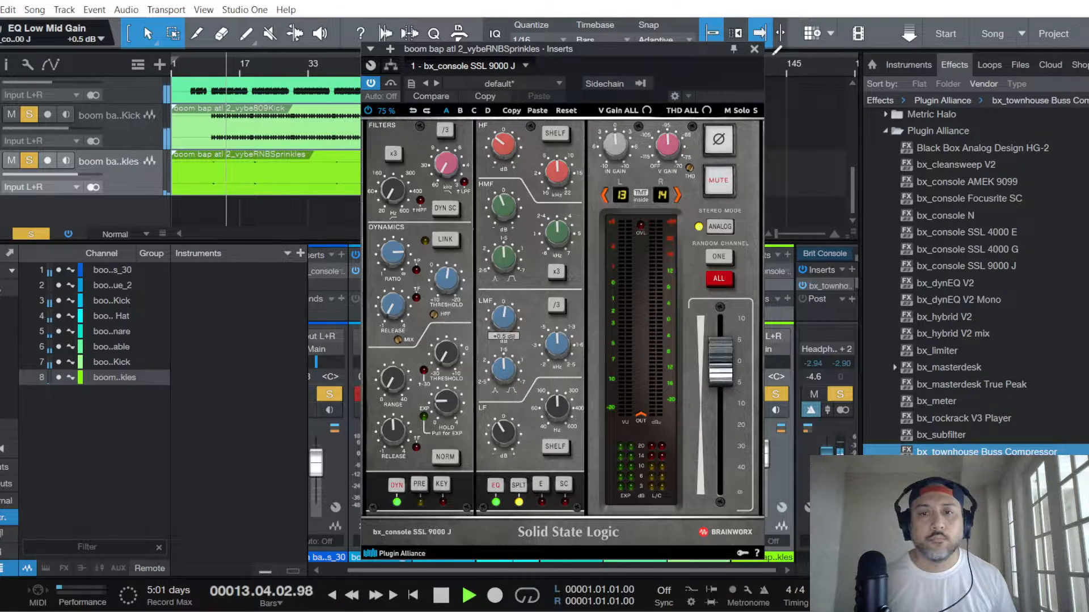
left_click(755, 48)
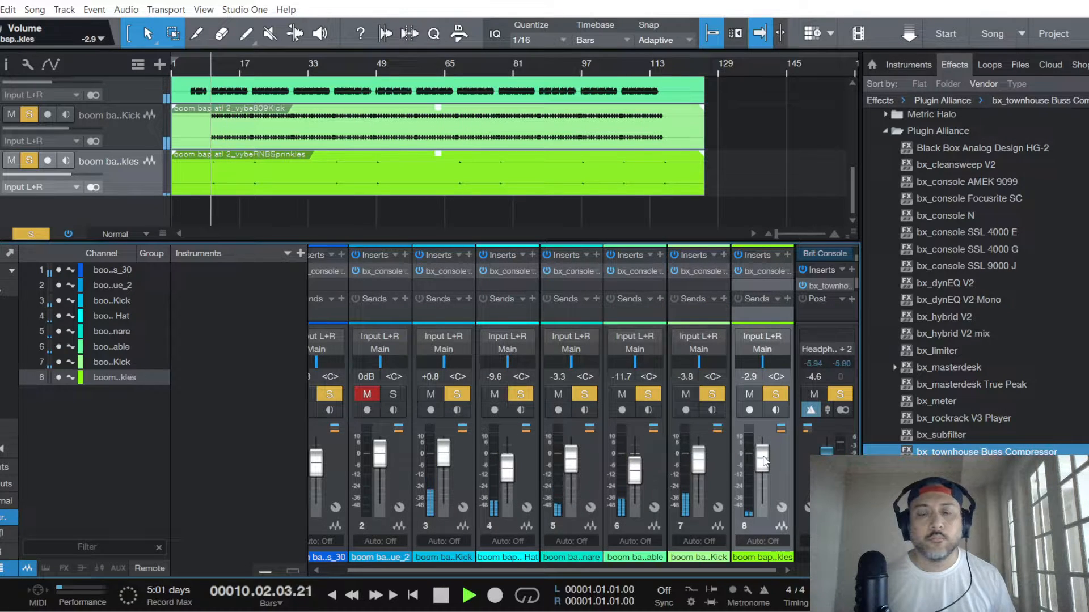
Step: Lower the vybeRNBSprinkles fader to -5.4 dB while replaying the beat from bar 10
left_click_drag(763, 460, 762, 467)
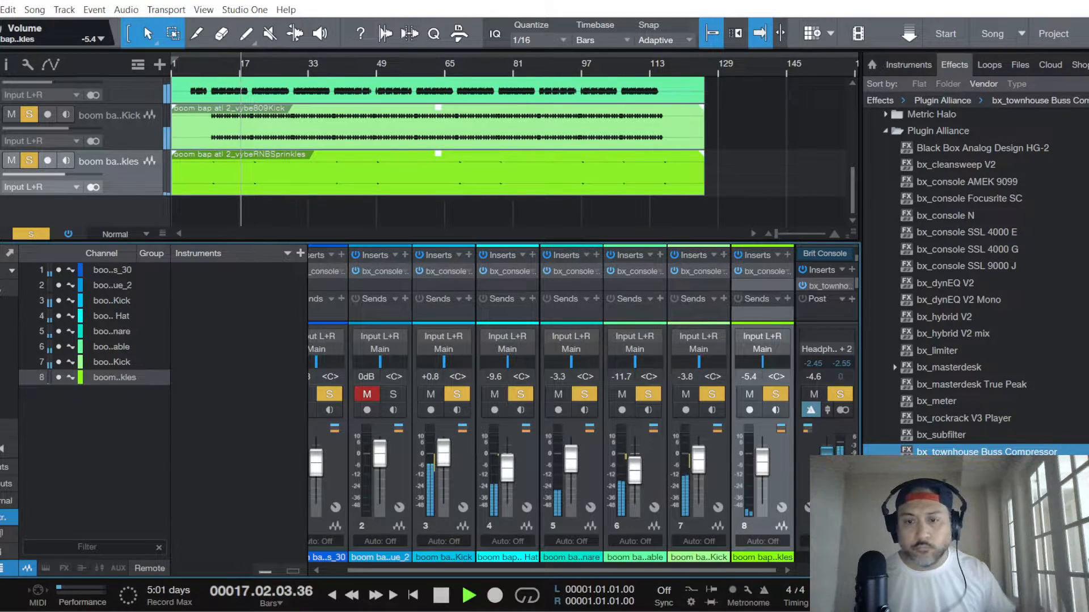
key("space")
key("space")
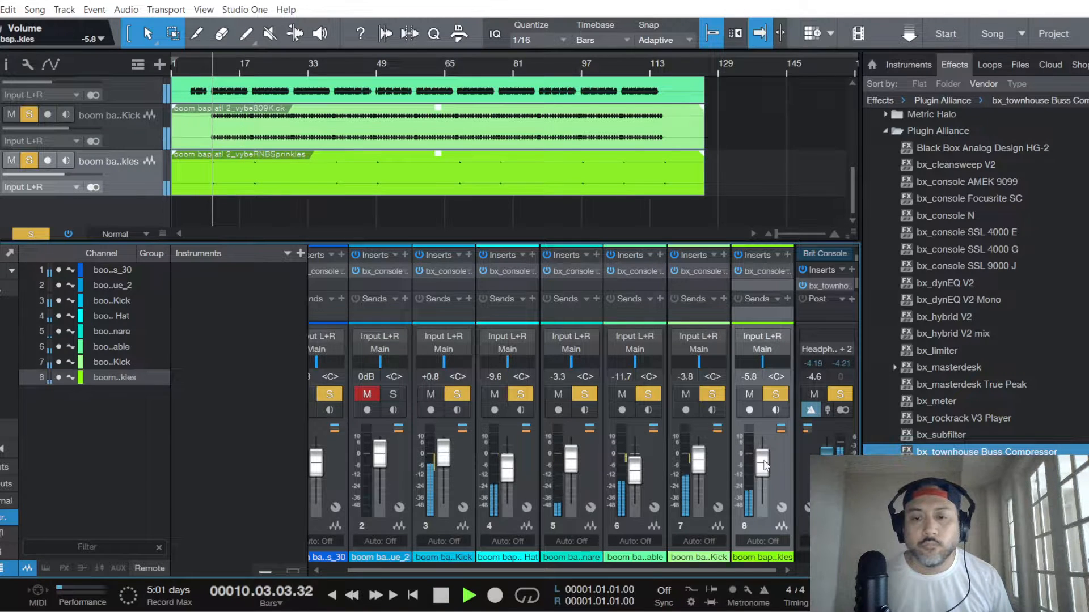
left_click_drag(766, 464, 766, 463)
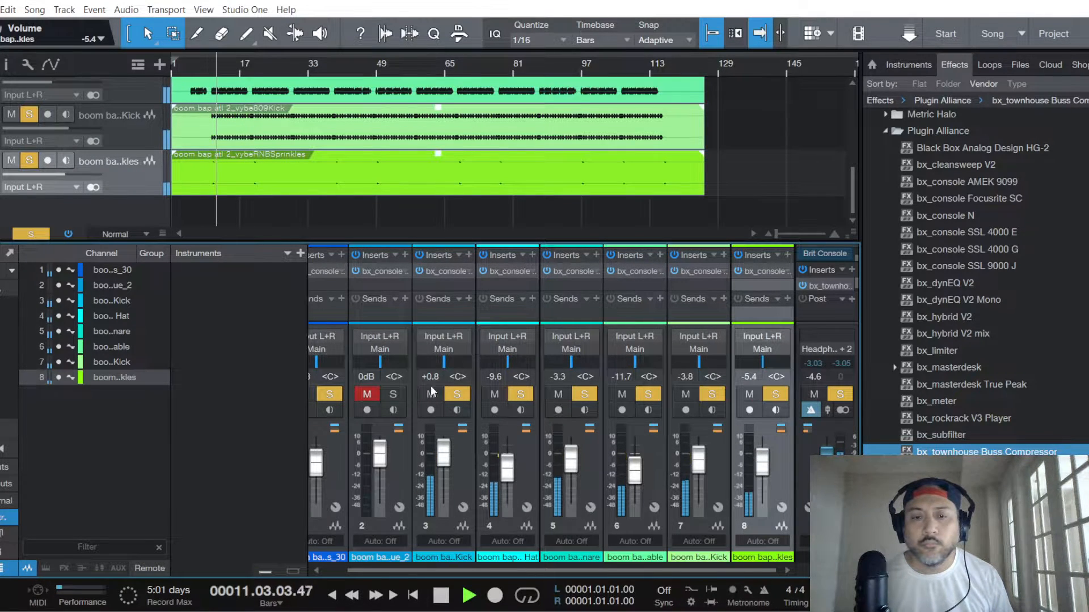
Step: Select the All Our Dreams Are Coming True_2 track, unmute and solo it, and lower its fader to -8.3 dB
left_click(372, 309)
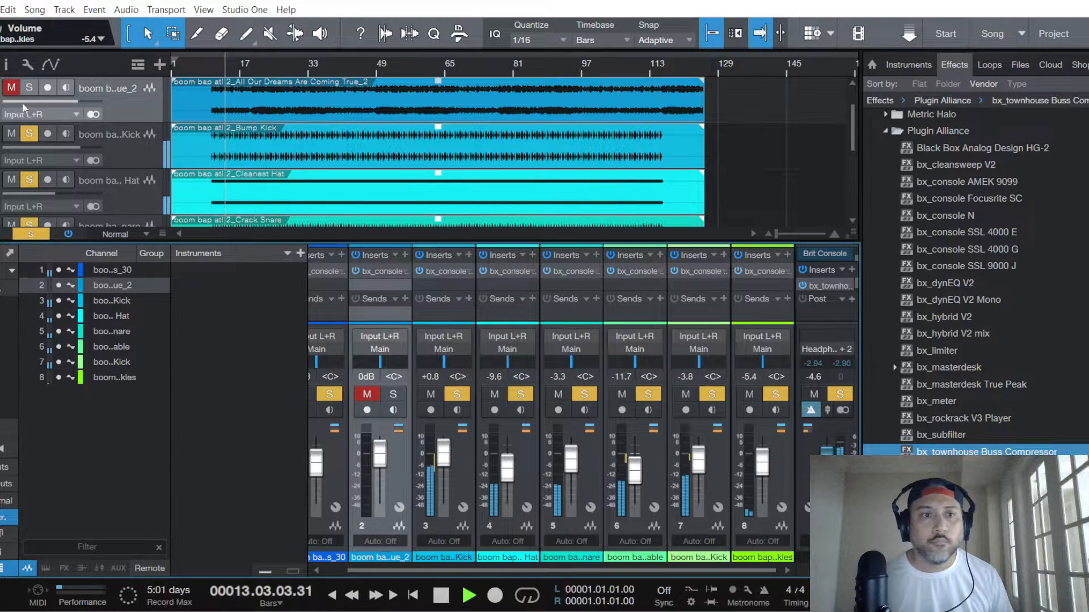
left_click(0, 10)
left_click(24, 168)
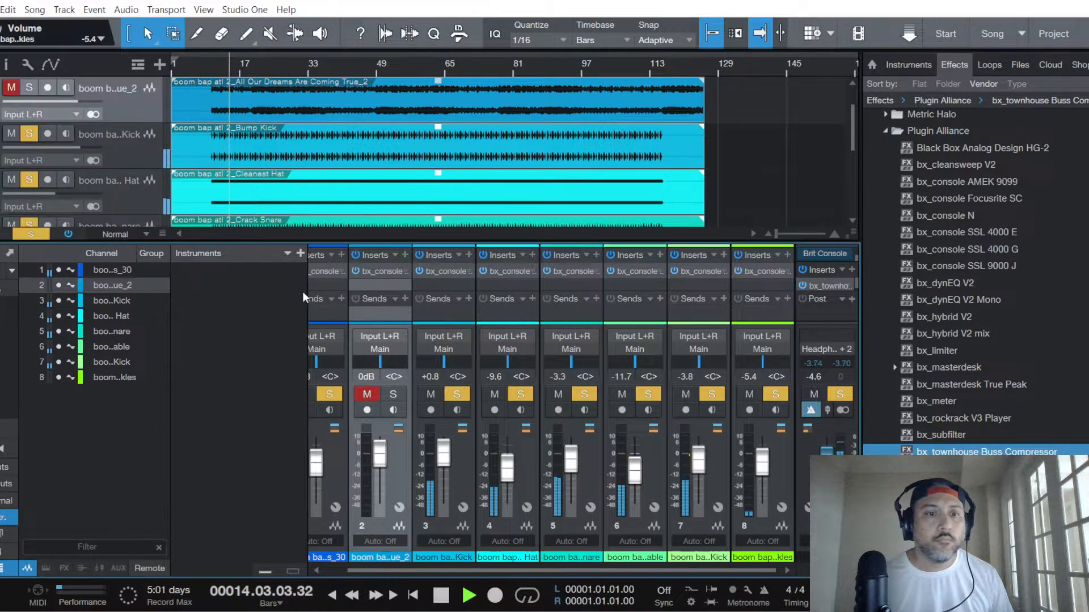
left_click(368, 396)
left_click_drag(380, 457, 378, 473)
Step: In the All Our Dreams Are Coming True_2 console plugin, raise the compressor ratio, set threshold to +4.0 dB and disable PRE
left_click(387, 273)
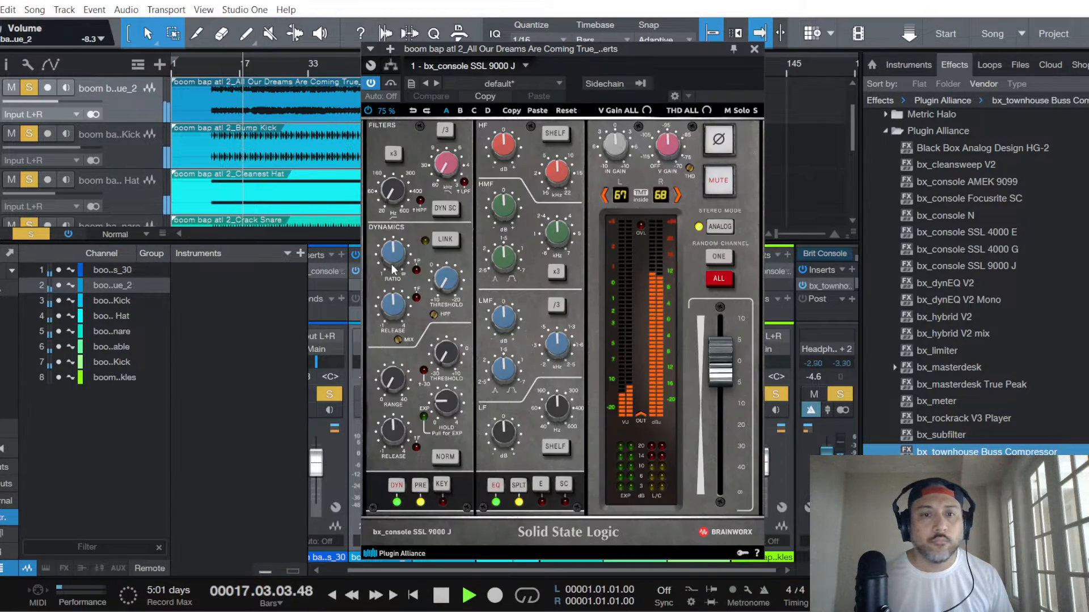
left_click_drag(394, 250, 448, 284)
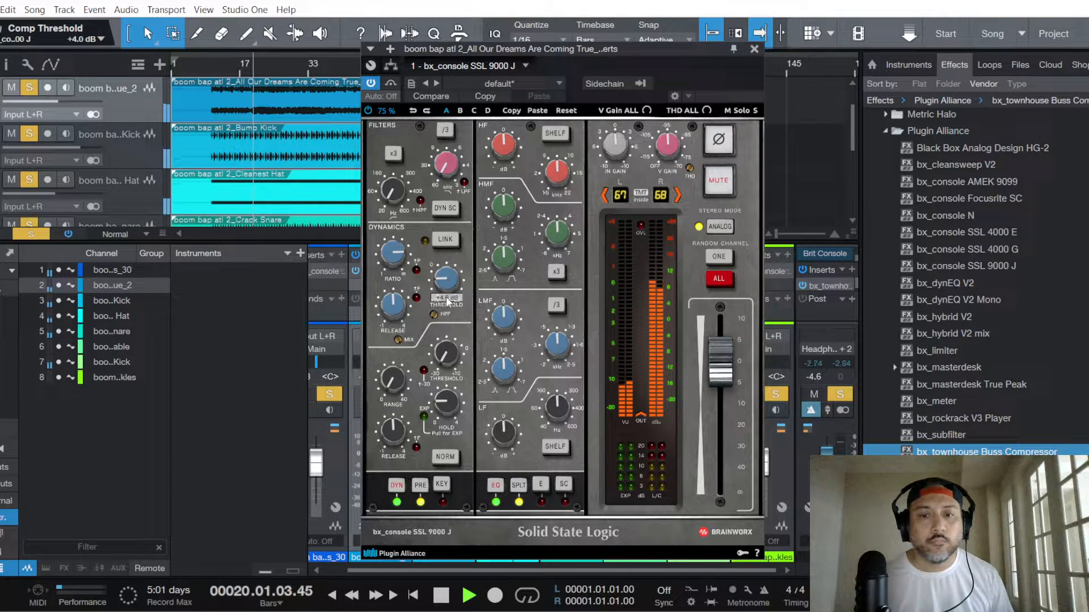
left_click(420, 485)
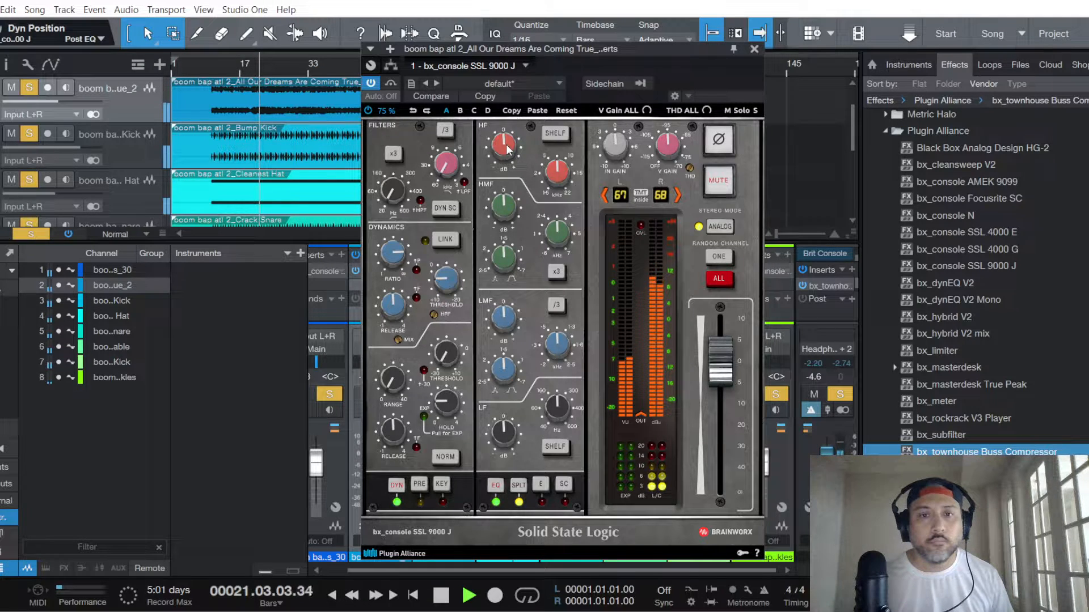
Step: Lower the low EQ frequency, adjust the low gain, and set low-mid to -1.0 dB, high-mid to 0.0 dB and high to -2.0 dB
scroll(506, 145, "down", 1)
scroll(556, 407, "down", 4)
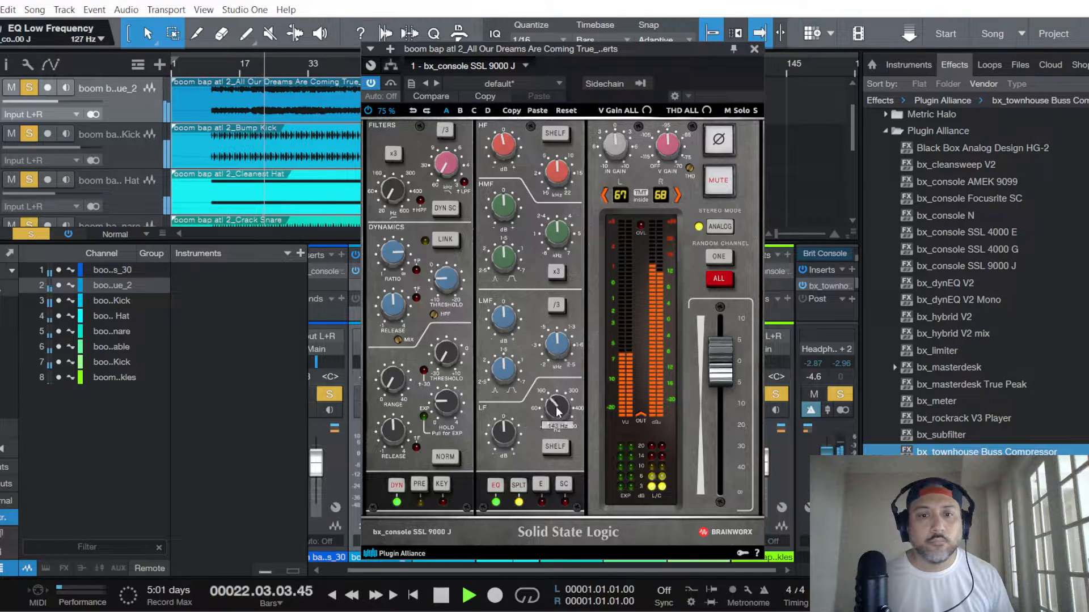
scroll(556, 408, "down", 3)
scroll(503, 433, "up", 2)
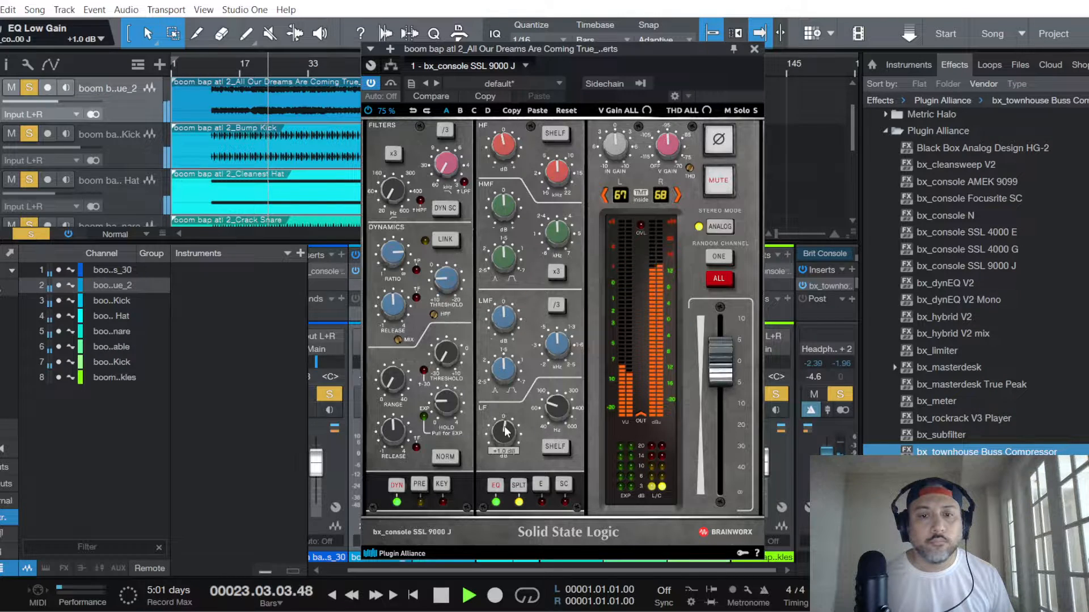
scroll(506, 321, "down", 1)
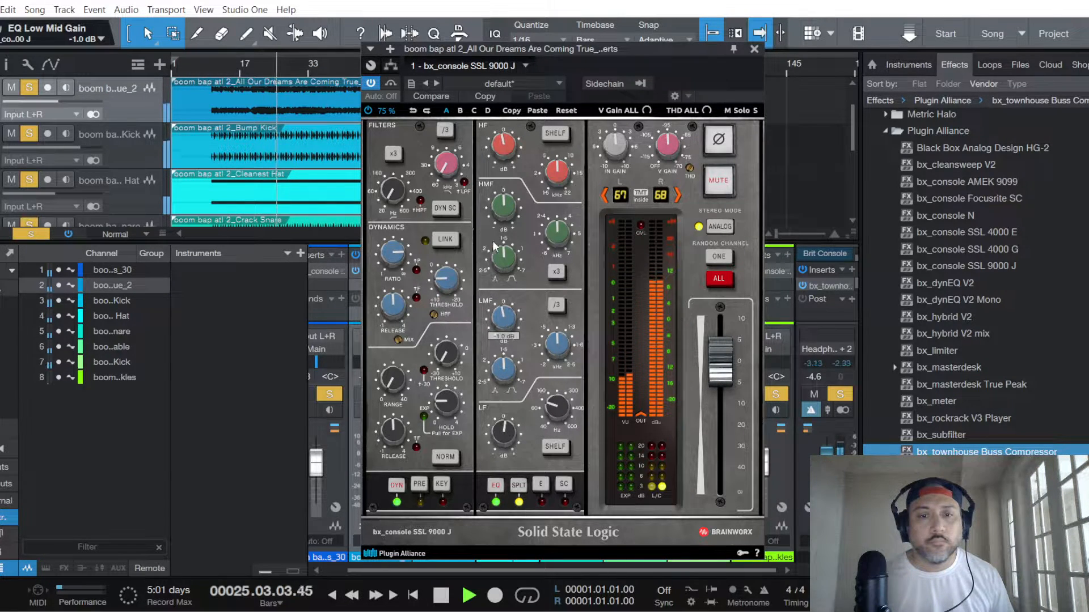
scroll(506, 209, "up", 1)
scroll(505, 209, "down", 1)
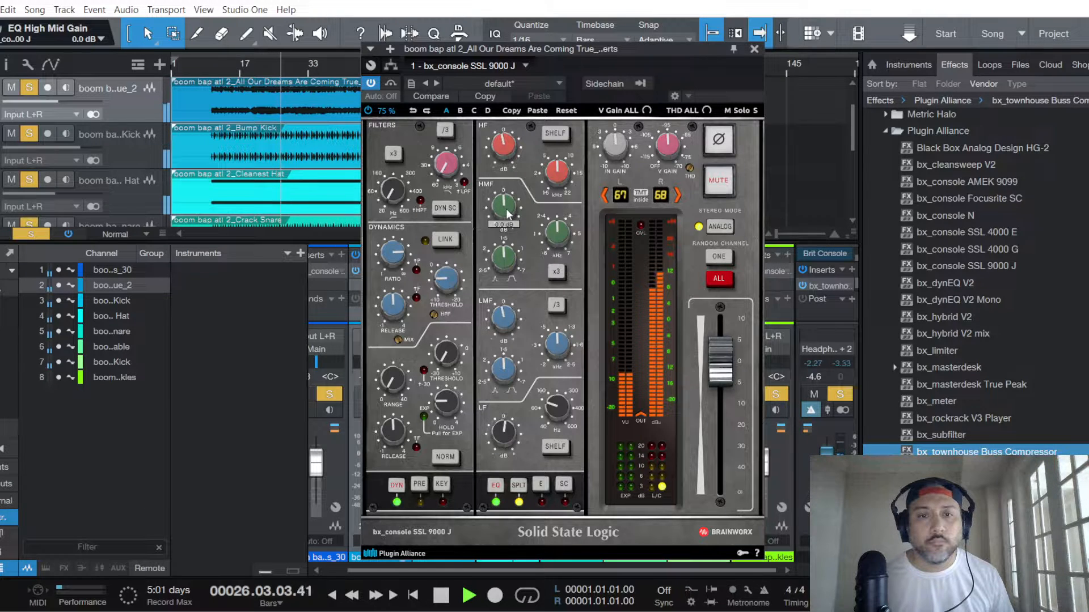
scroll(502, 149, "down", 2)
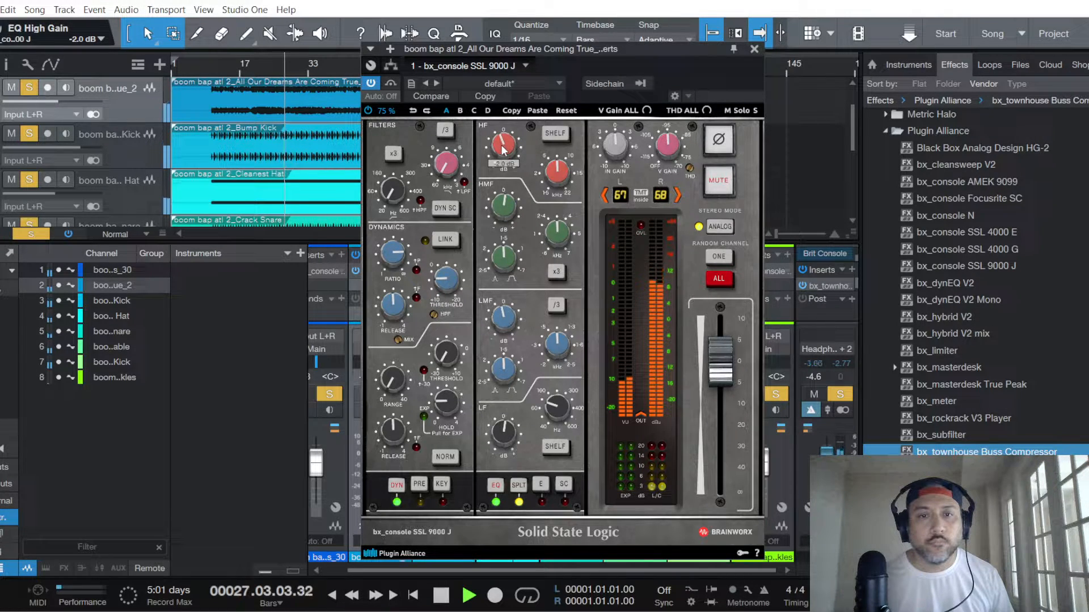
Step: Set the All Our Dreams Are Coming True_2 high EQ gain to -1.0 dB and its fader to -8.8 dB, and save the song
scroll(502, 149, "up", 1)
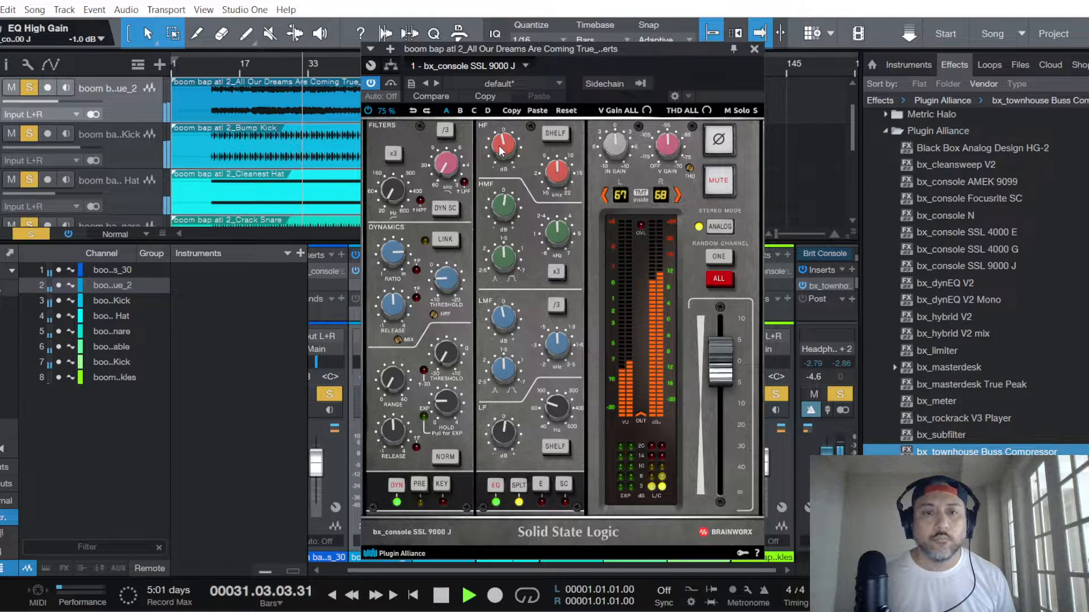
left_click(754, 49)
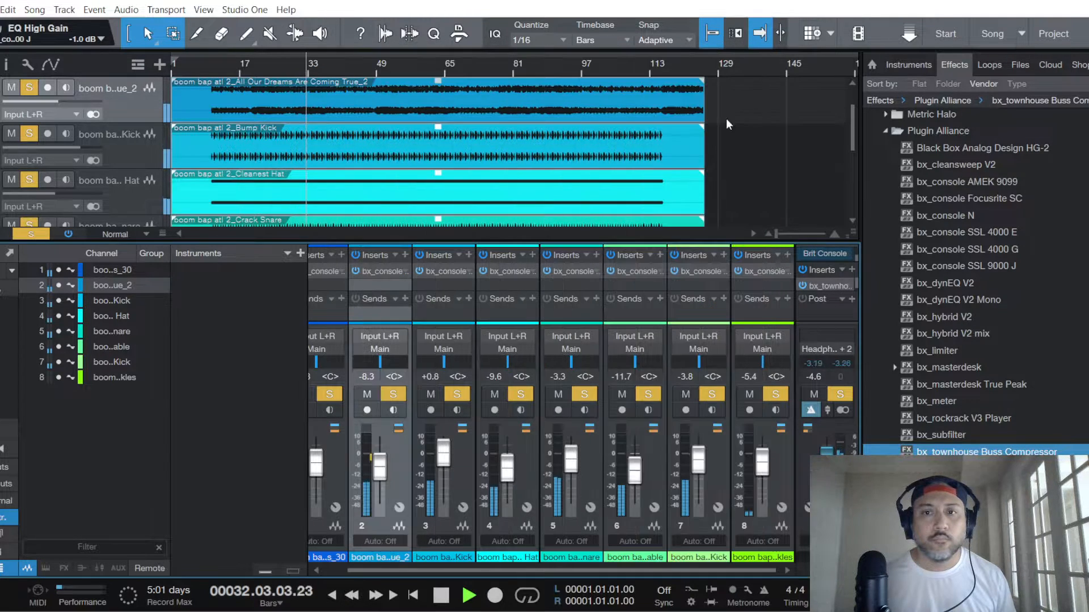
left_click_drag(383, 473, 384, 477)
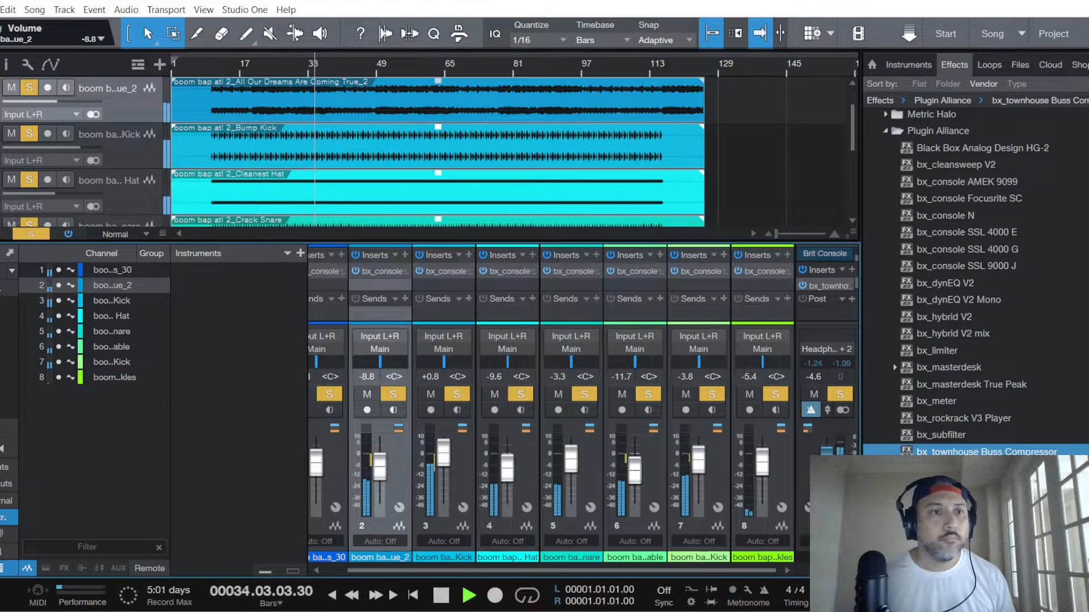
left_click(1, 10)
left_click(78, 169)
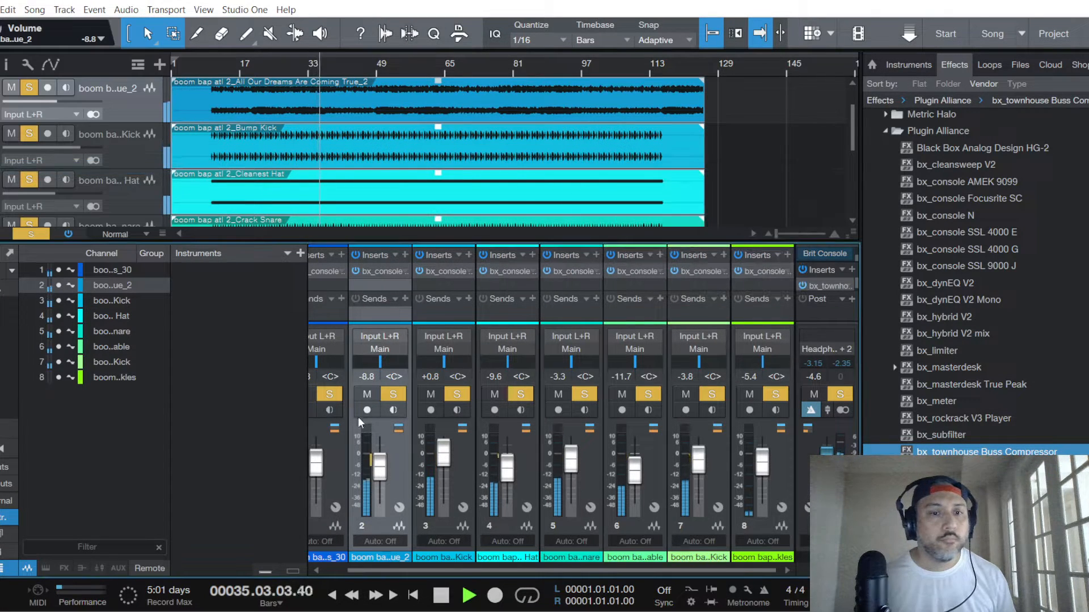
Step: Try the All Our Dreams Are Coming True_2 fader at -10.0 dB, and settle it at -7.5 dB
left_click_drag(379, 473, 380, 476)
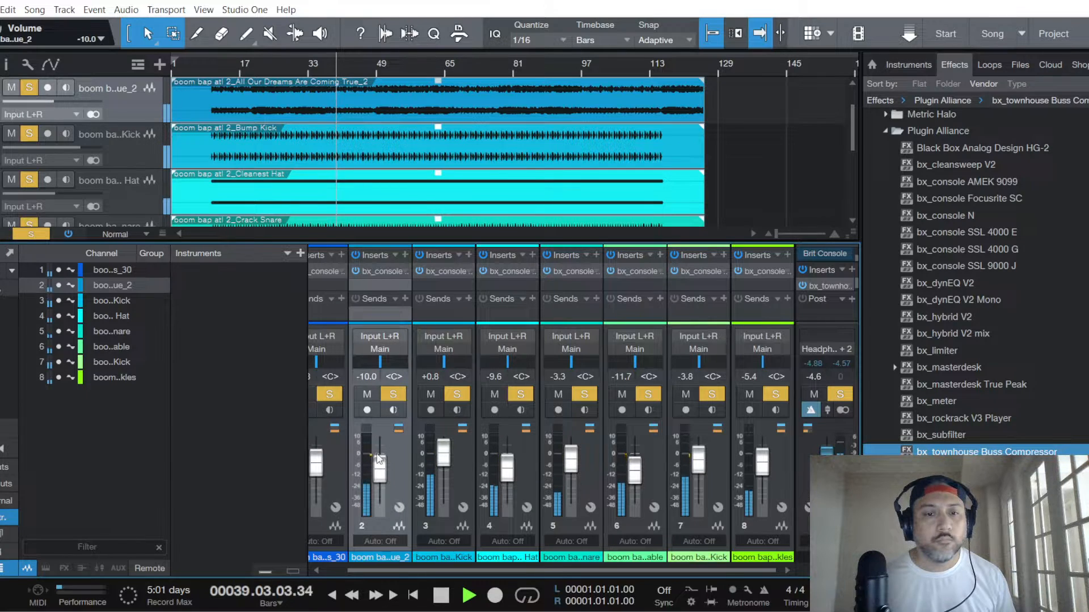
left_click_drag(380, 473, 380, 467)
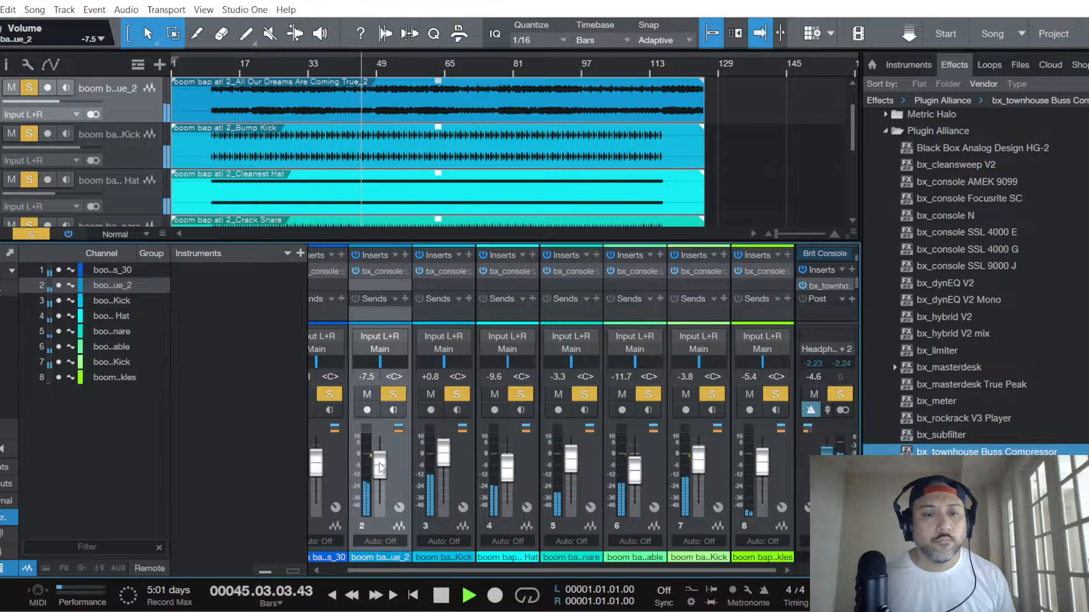
scroll(380, 467, "down", 2)
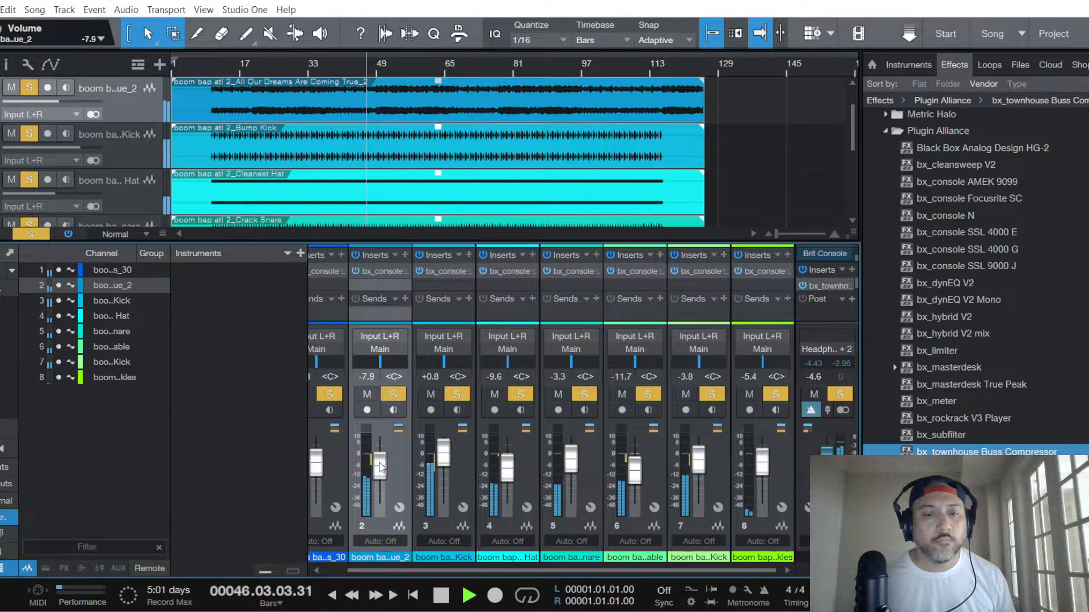
scroll(380, 467, "up", 1)
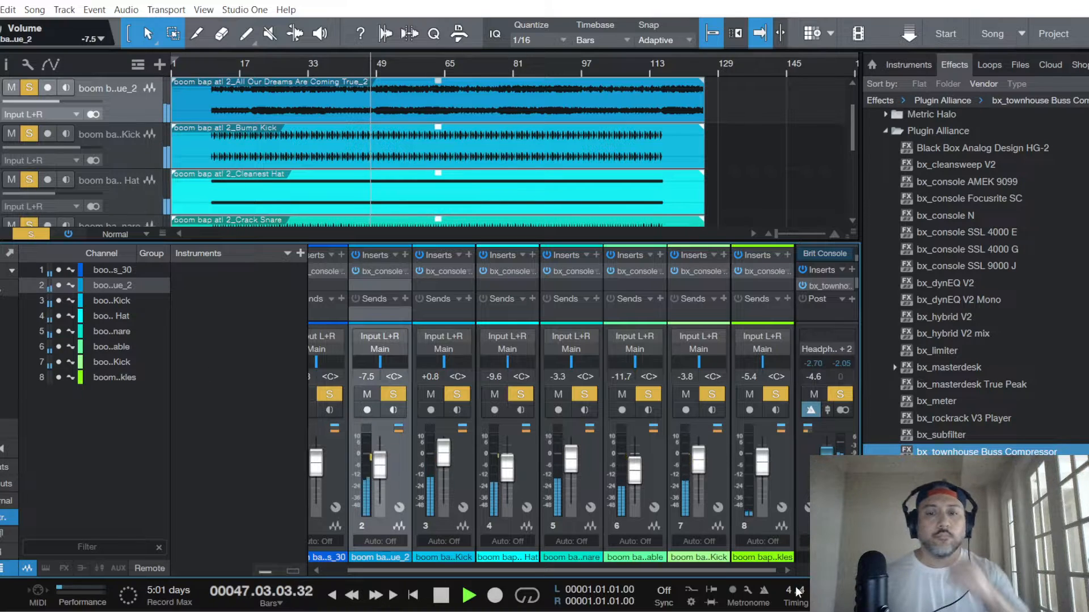
mouse_move(765, 569)
left_mouse_down()
mouse_move(671, 572)
mouse_move(778, 570)
left_mouse_up()
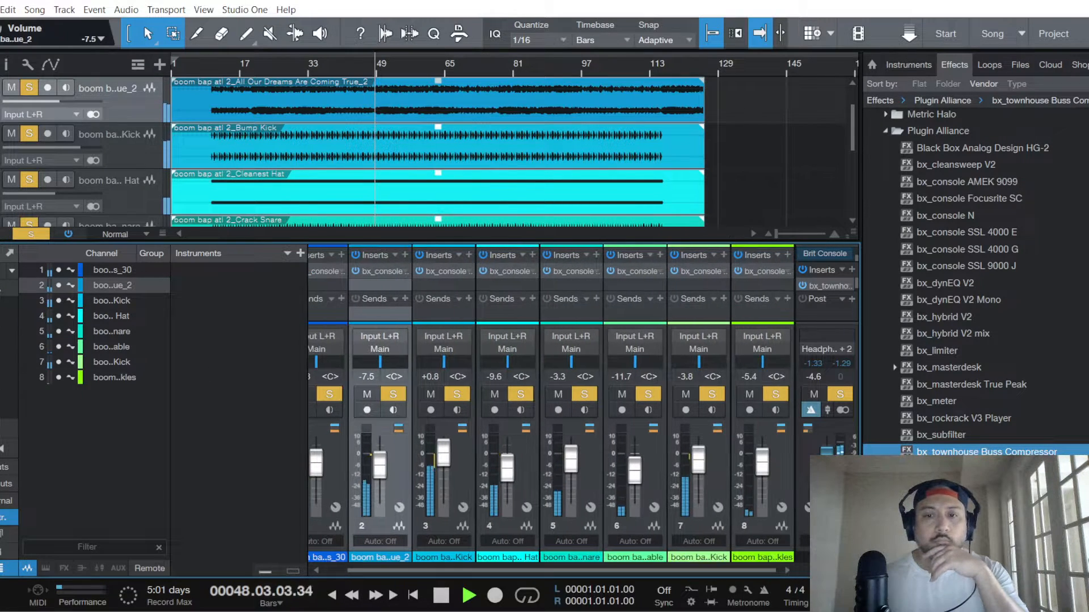
Step: Clear all solos, set the main-bus bx_townhouse Buss Compressor threshold to 0.0 dB, and save the song
left_click(840, 395)
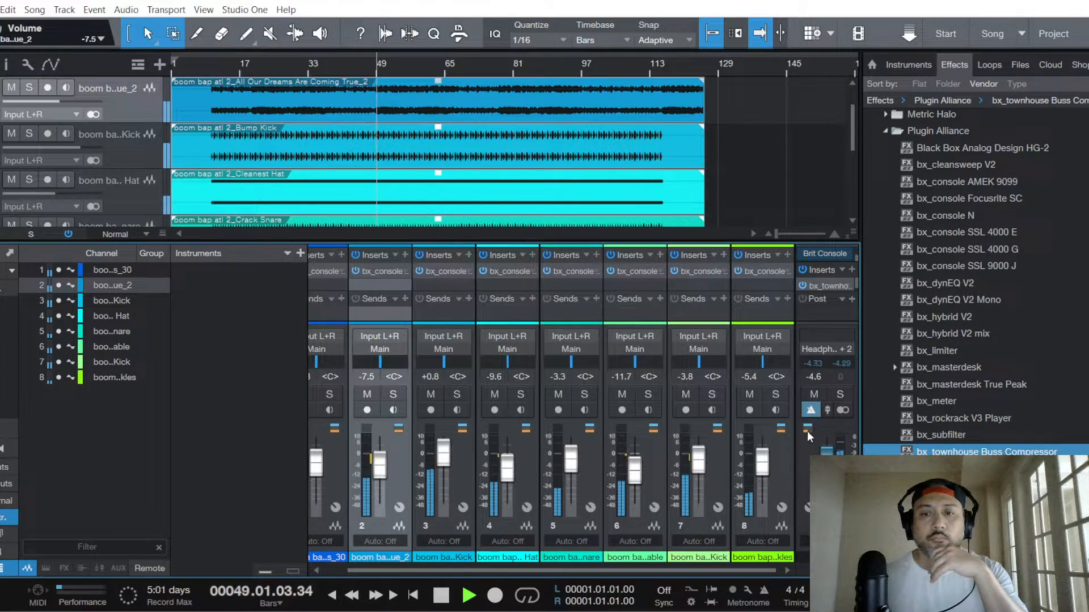
left_click(827, 282)
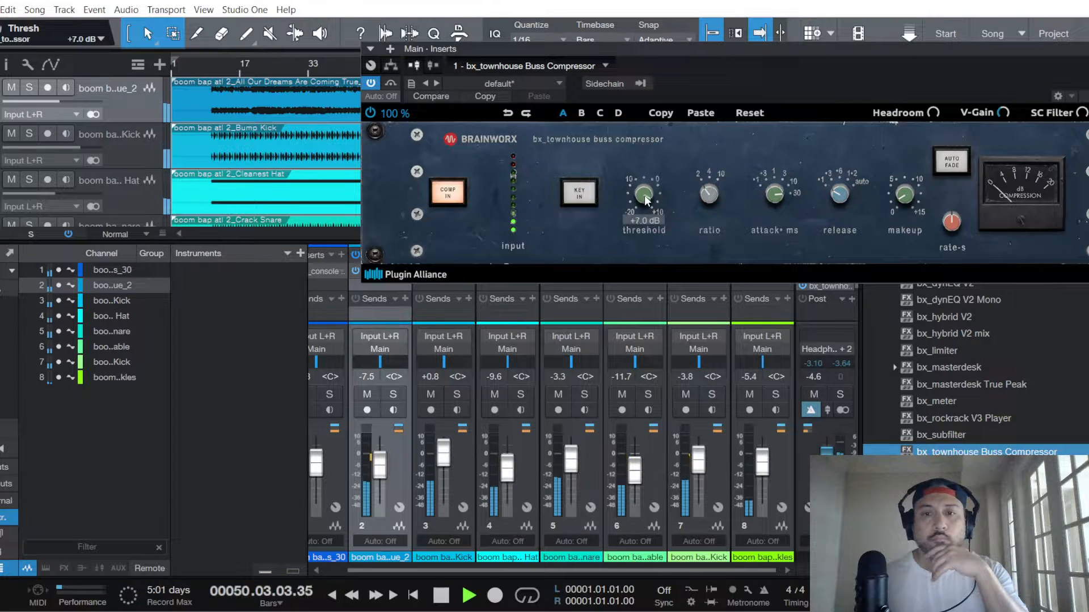
scroll(644, 195, "down", 1)
scroll(644, 195, "down", 1)
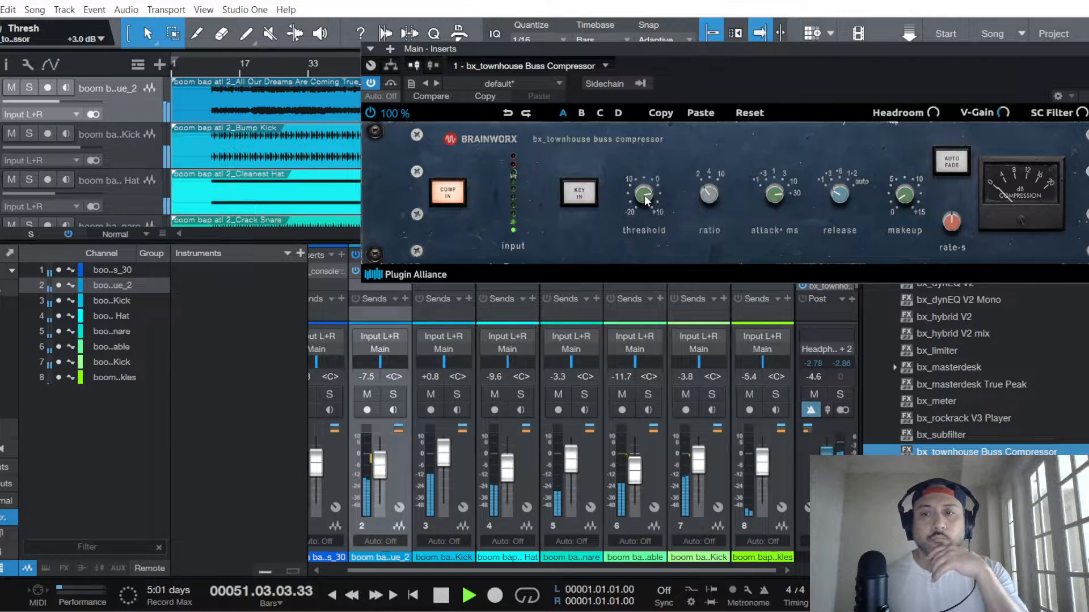
scroll(644, 195, "down", 3)
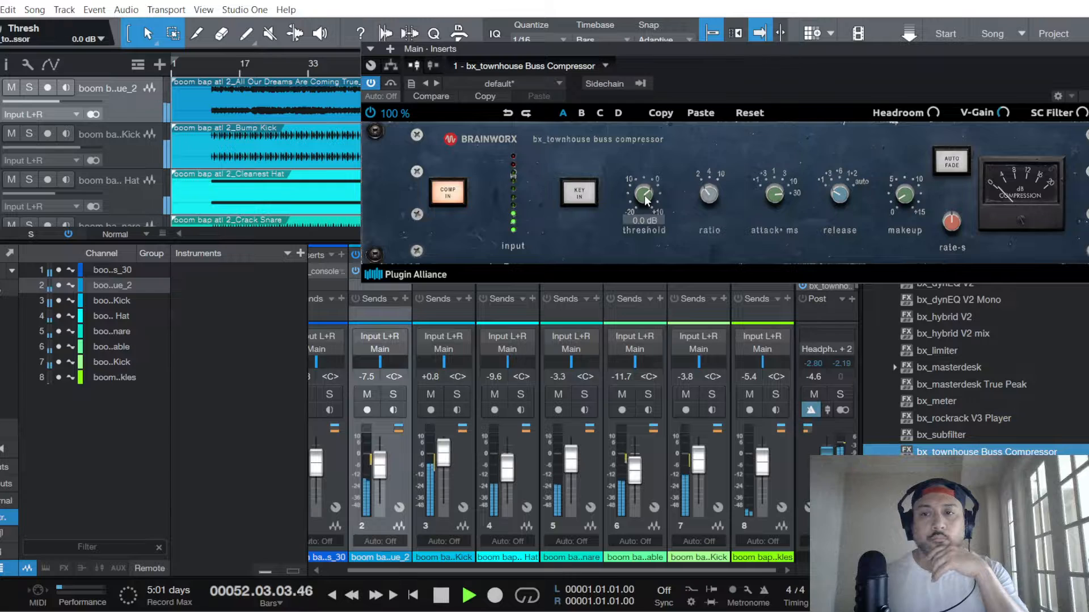
scroll(644, 195, "down", 1)
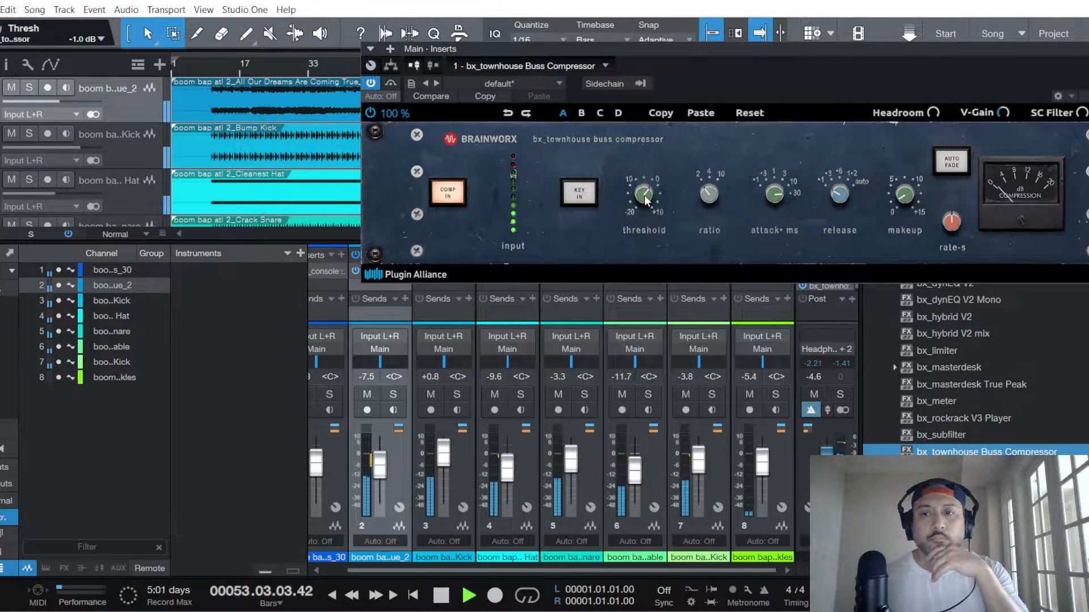
scroll(644, 195, "up", 1)
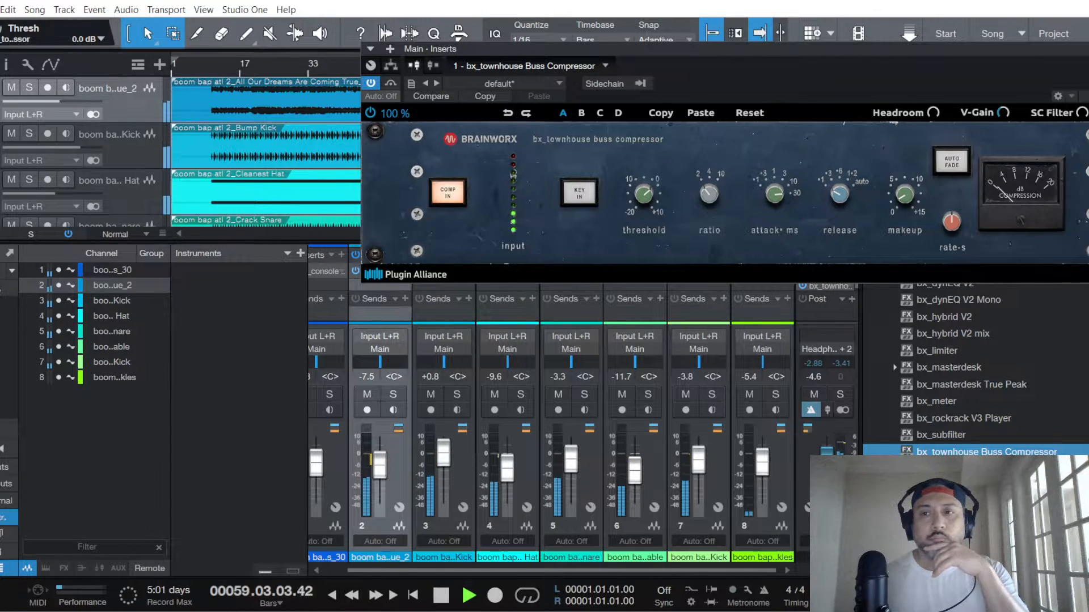
left_click(1088, 49)
left_click(1, 9)
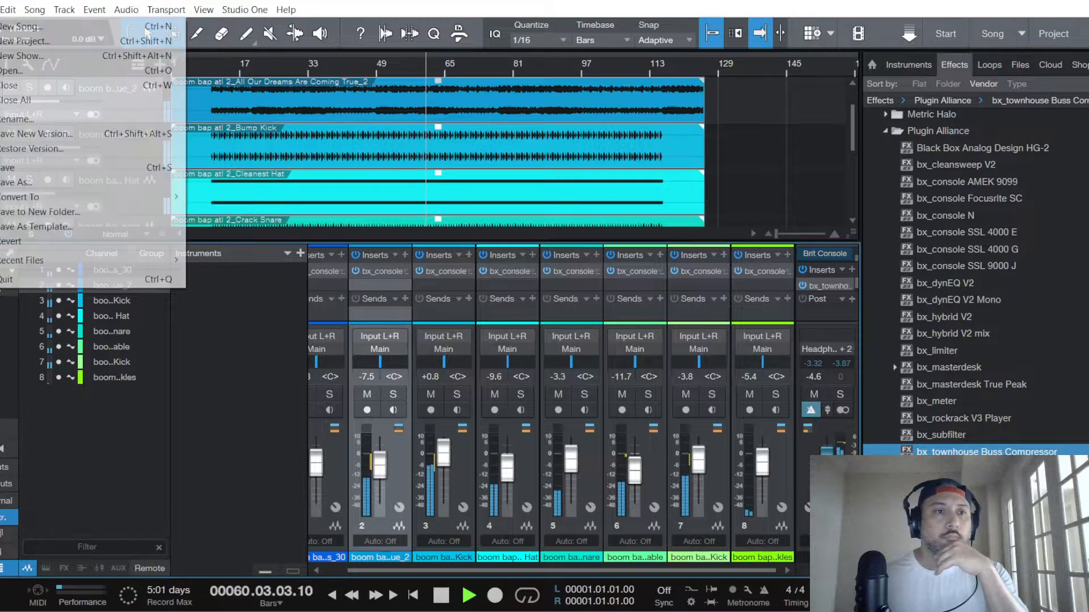
left_click(26, 169)
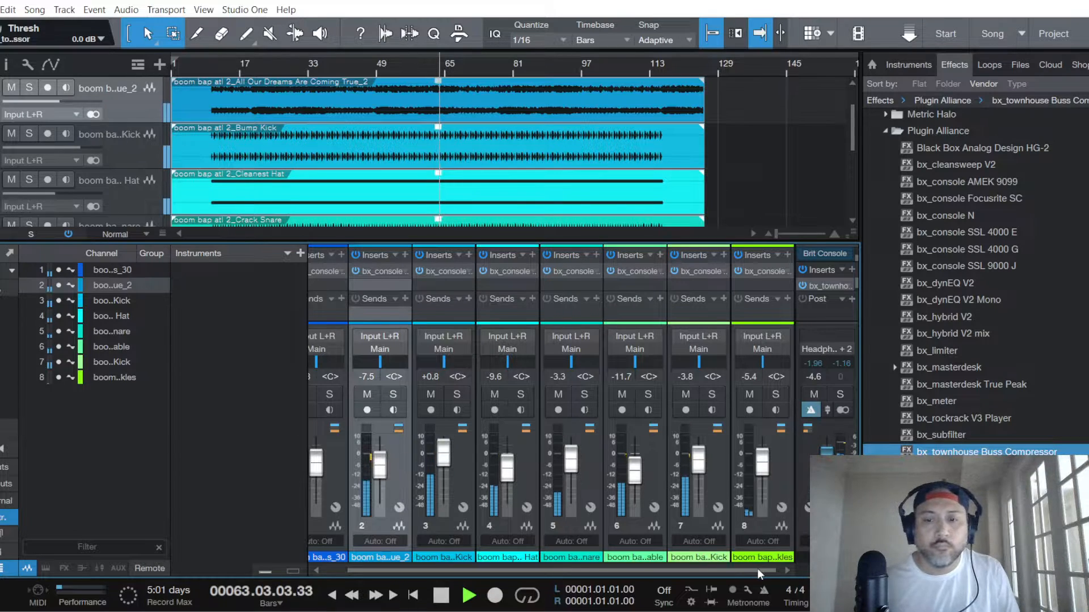
Step: Review the mixer channels and arrangement tracks from VintageDrums_30 to vybeRNBSprinkles while the full mix plays
left_click_drag(761, 572, 735, 571)
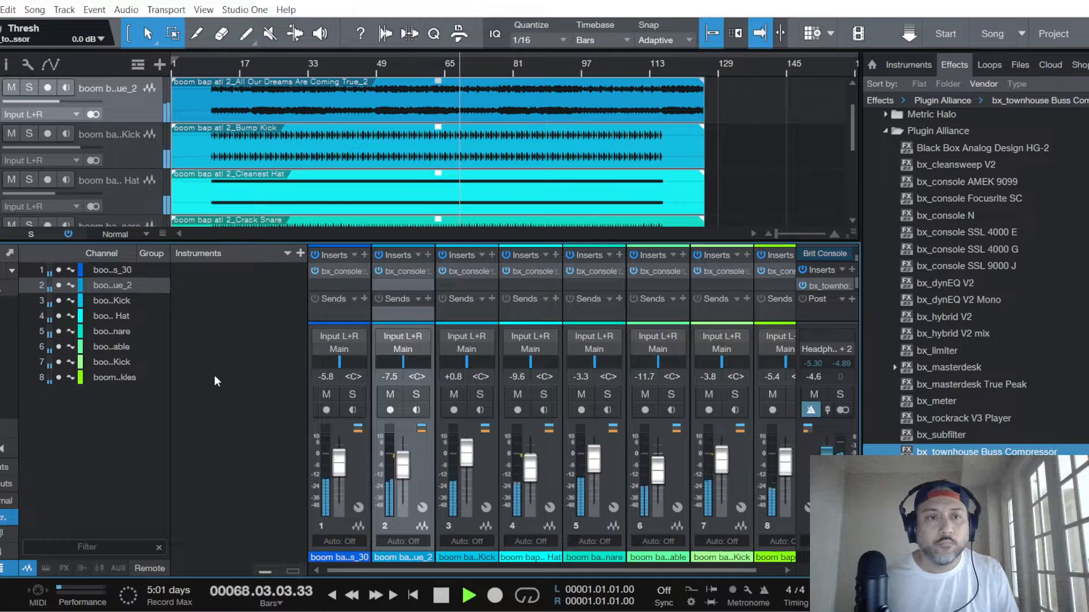
left_click(0, 9)
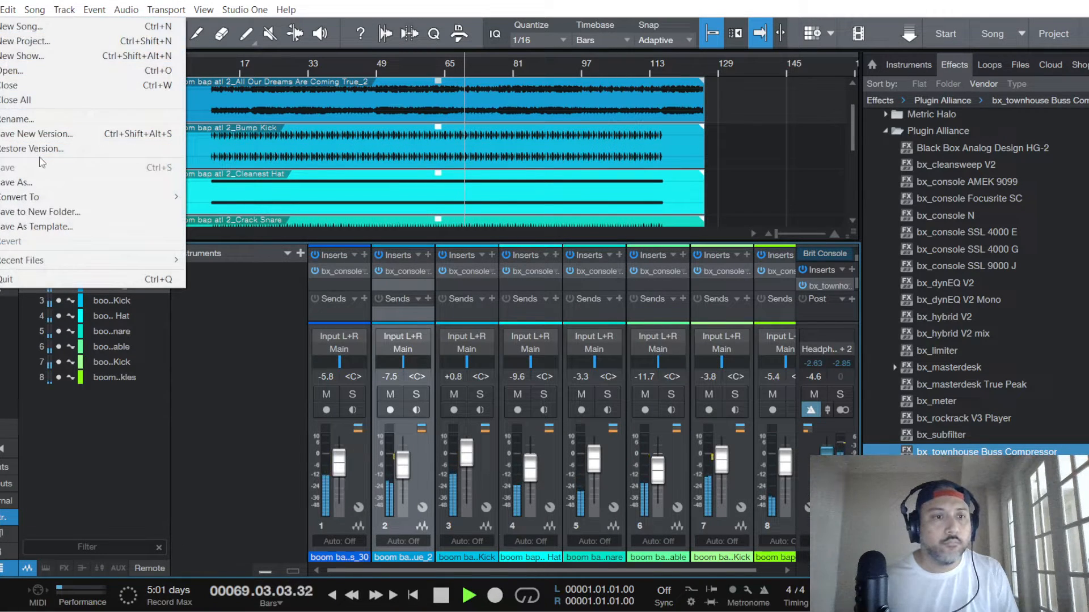
left_click(251, 364)
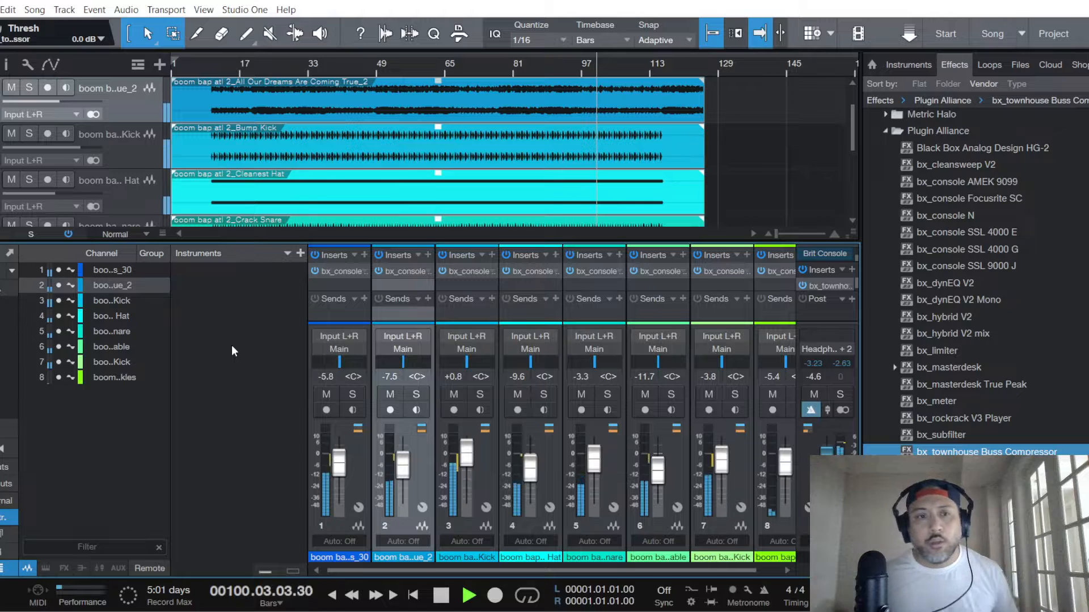
scroll(326, 143, "up", 1)
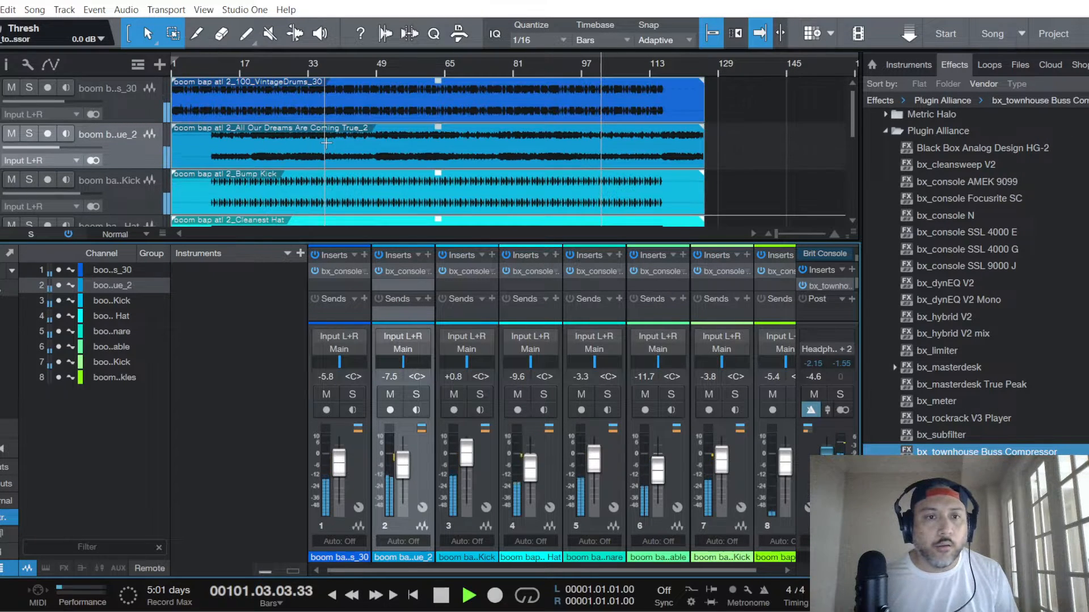
scroll(325, 141, "down", 3)
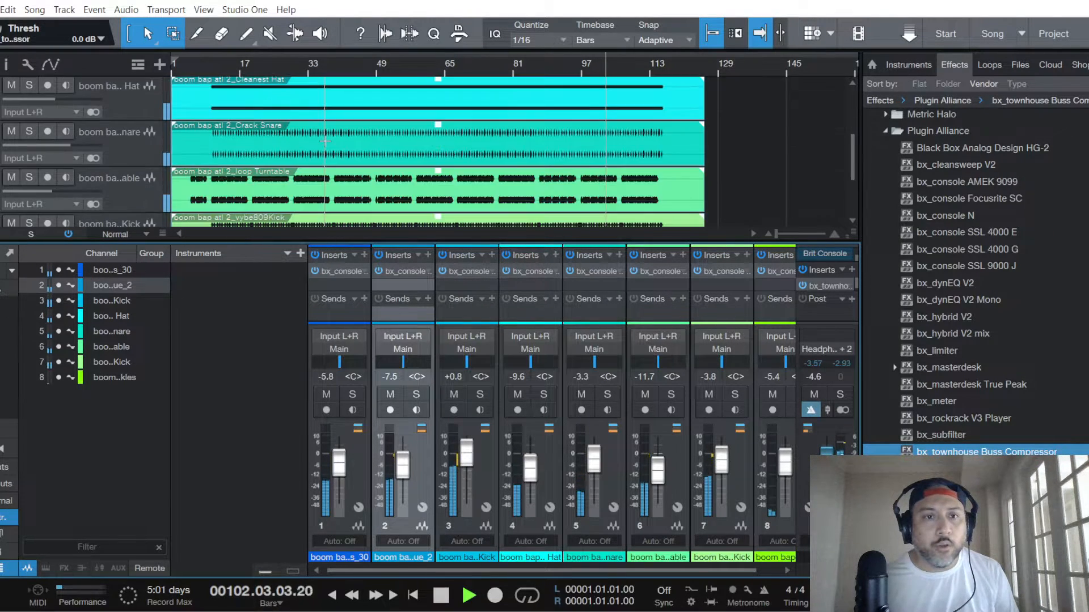
scroll(325, 141, "down", 1)
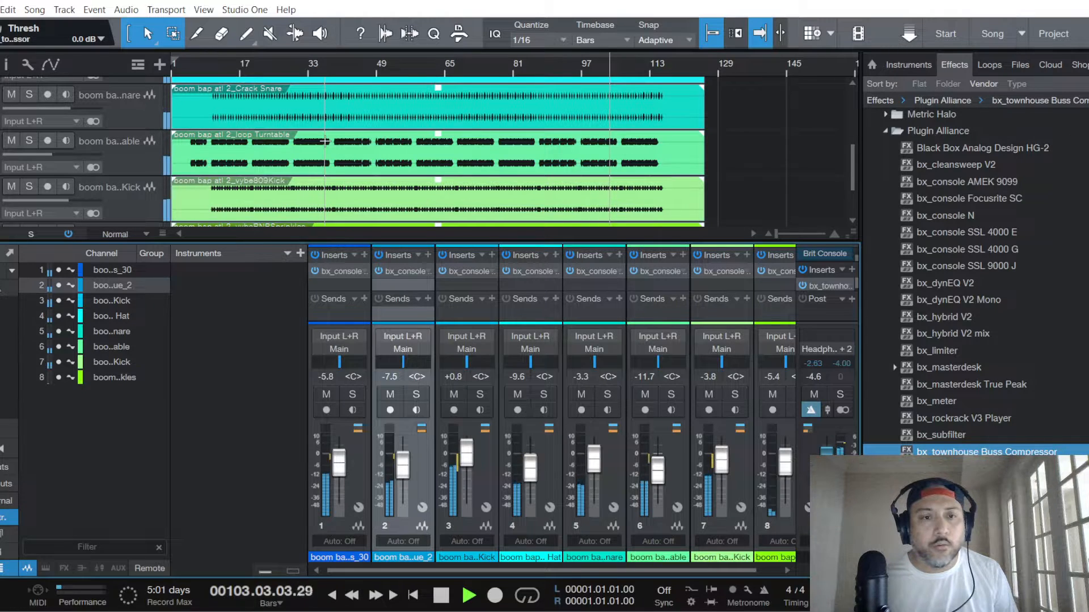
scroll(325, 141, "down", 2)
scroll(325, 141, "up", 1)
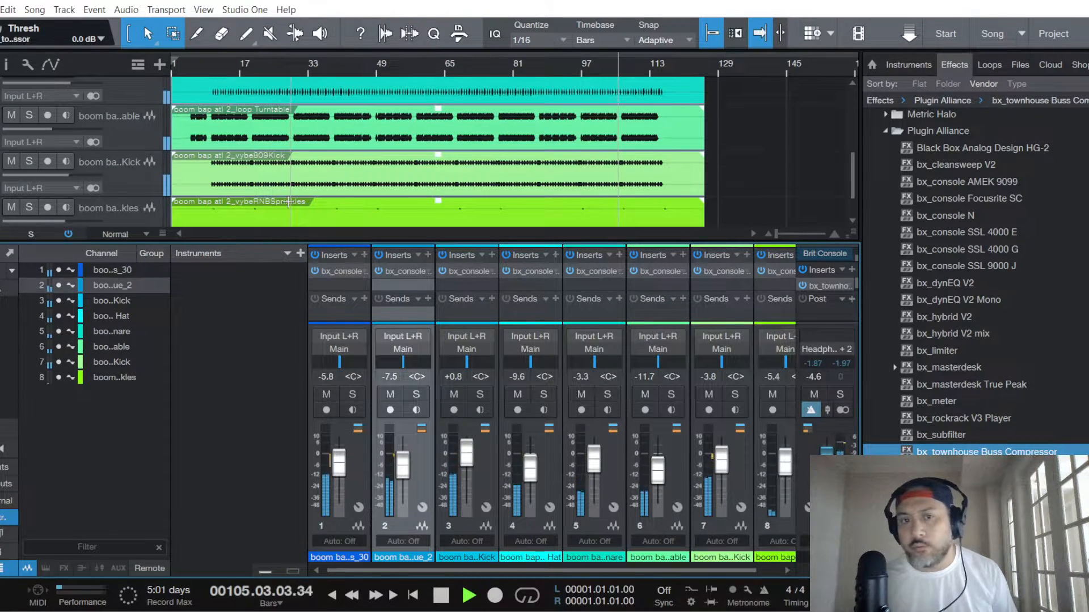
scroll(302, 183, "up", 1)
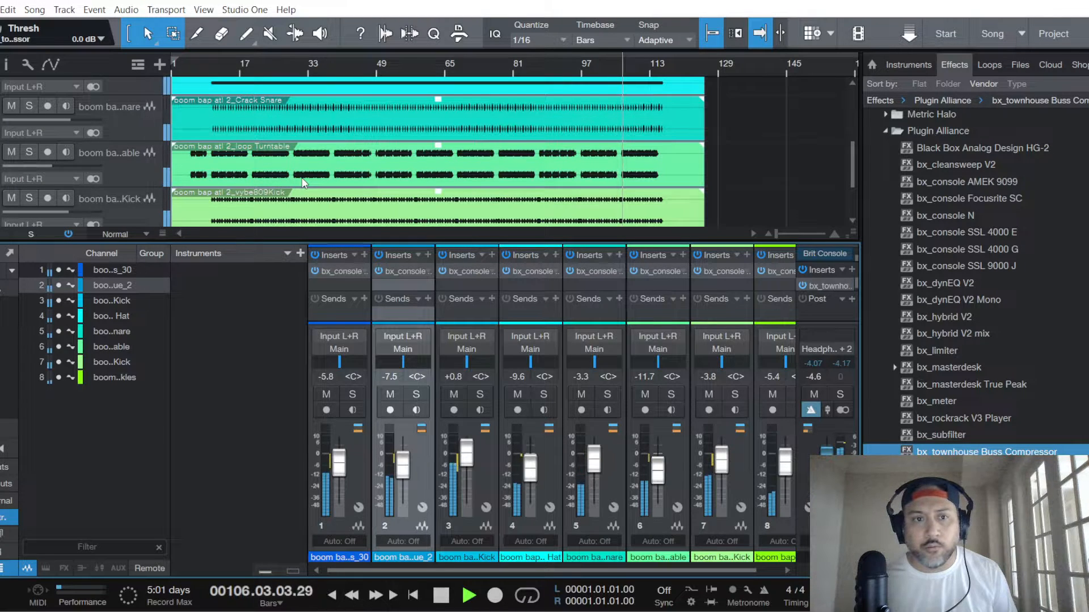
scroll(303, 183, "up", 1)
scroll(295, 196, "down", 1)
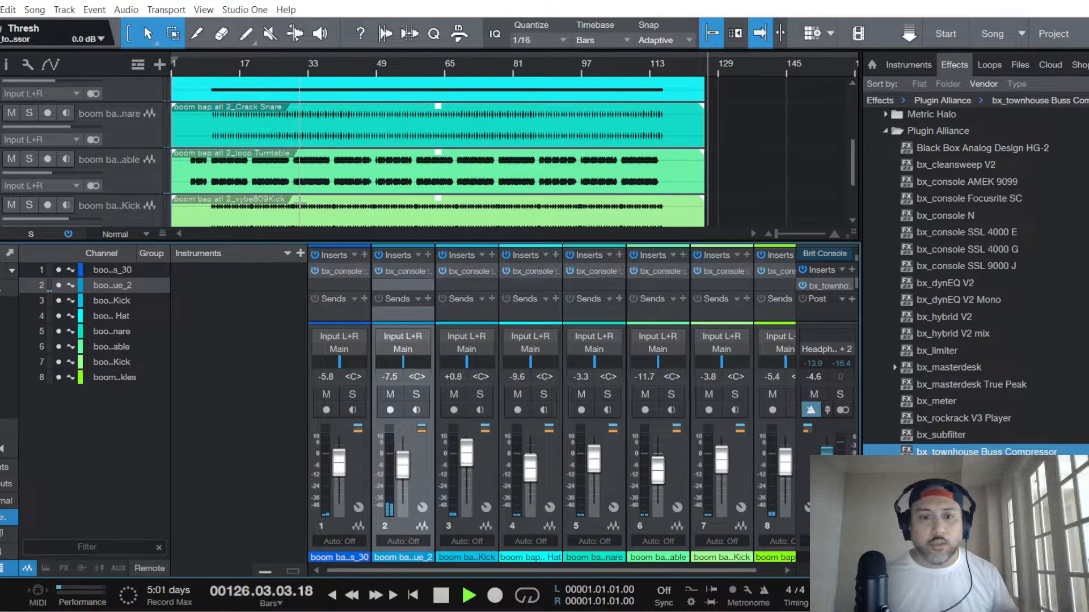
Step: Stop playback and return the playhead to the start of the song
left_click(443, 595)
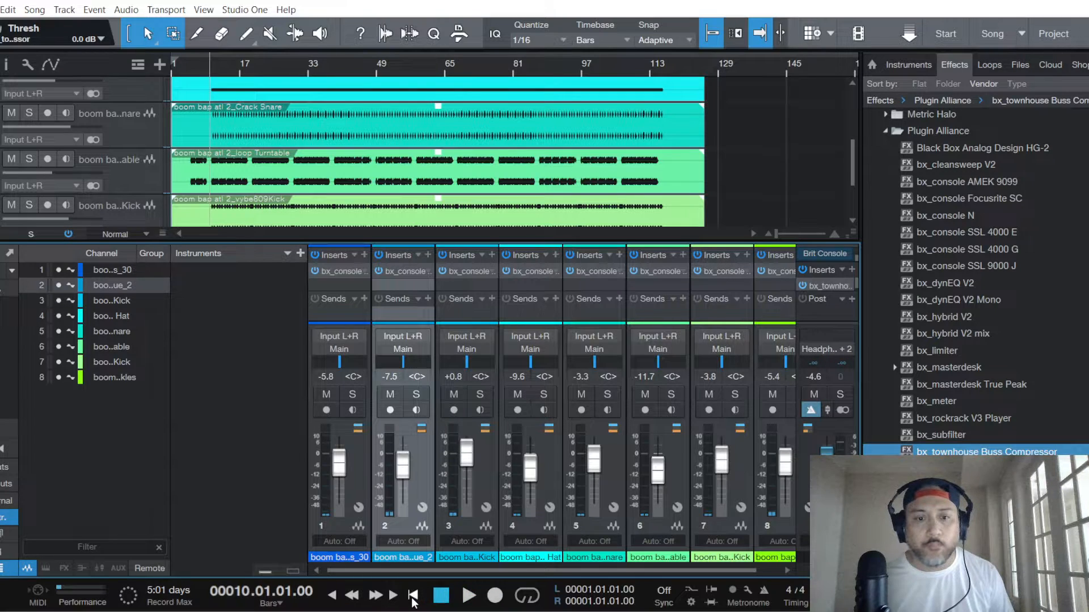
left_click(413, 595)
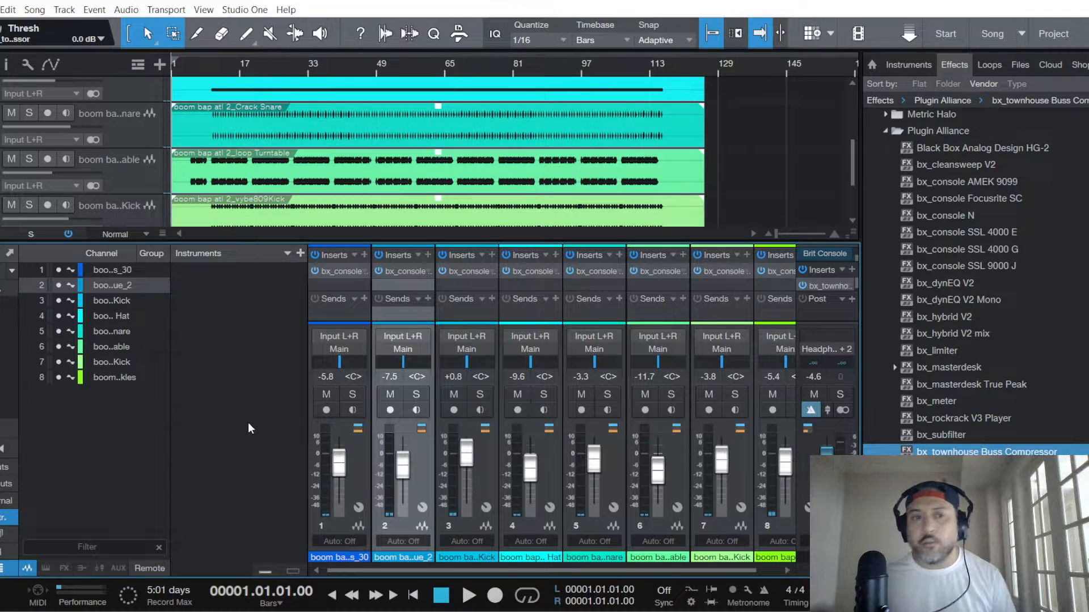
left_click(2, 10)
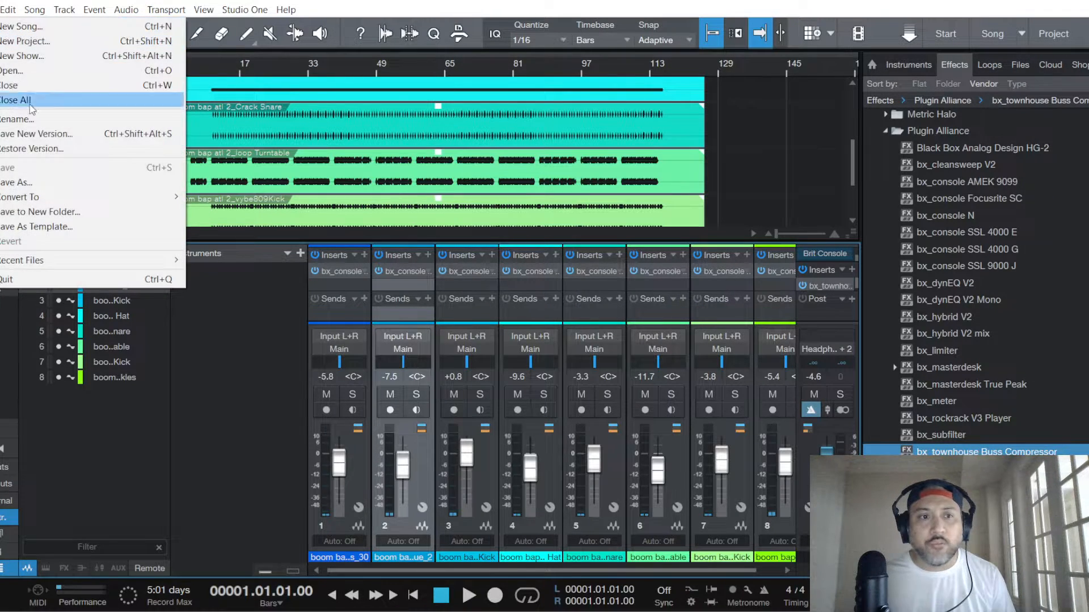
left_click(235, 313)
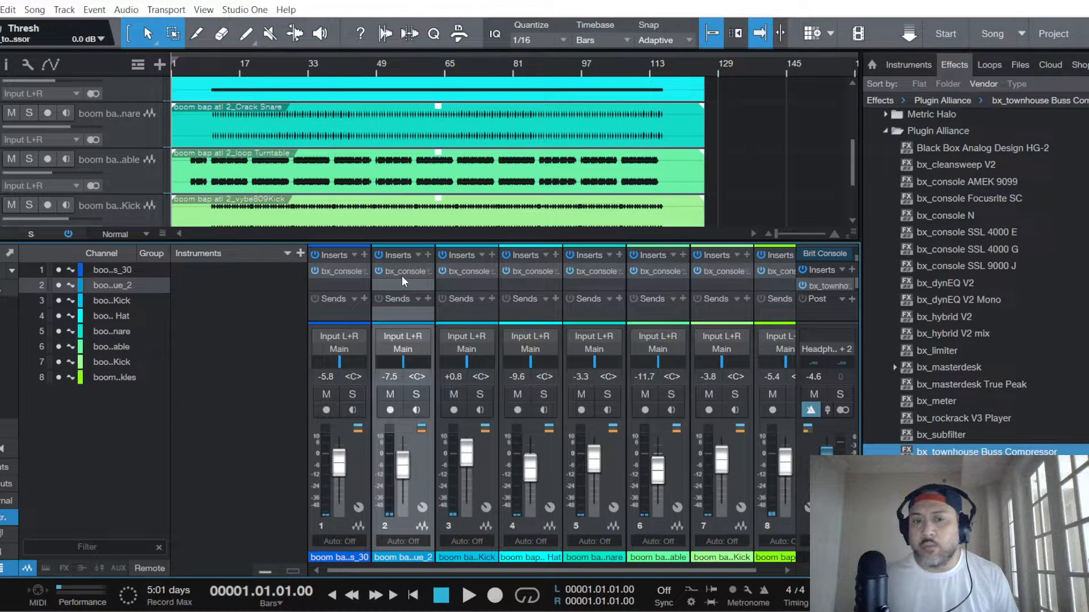
left_click(0, 9)
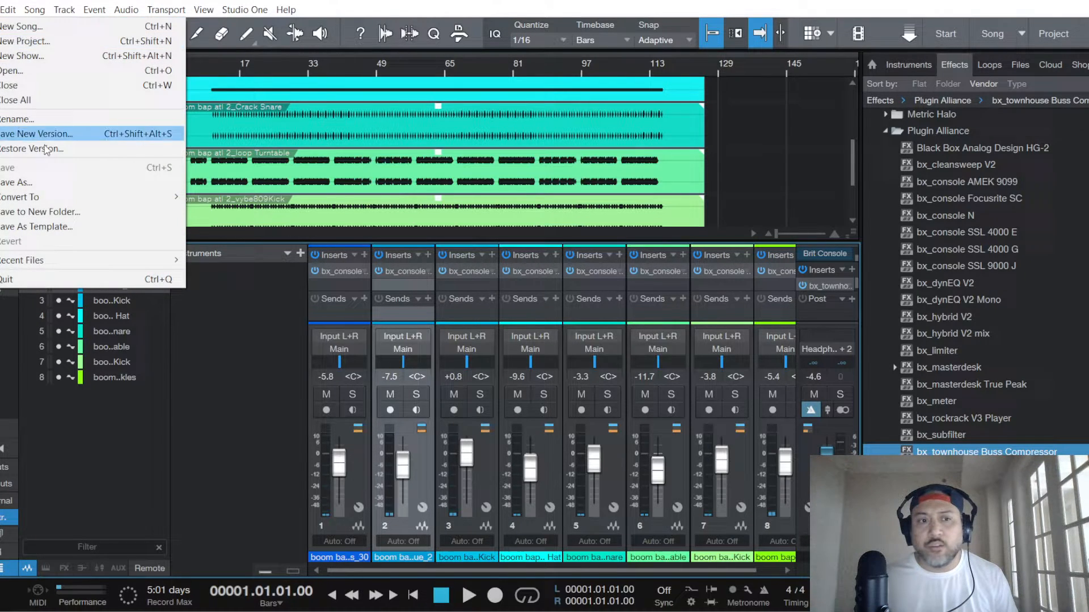
left_click(250, 373)
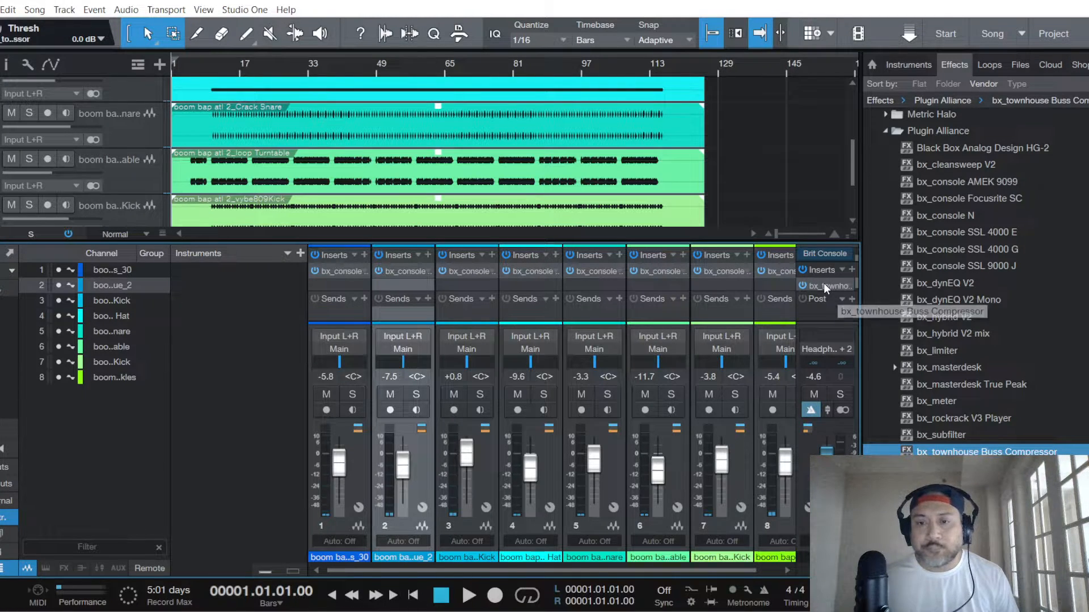
Step: Inspect the main bus Brit Console settings and the bx_console SSL 9000 J on the All Our Dreams Are Coming True_2 track
left_click(824, 251)
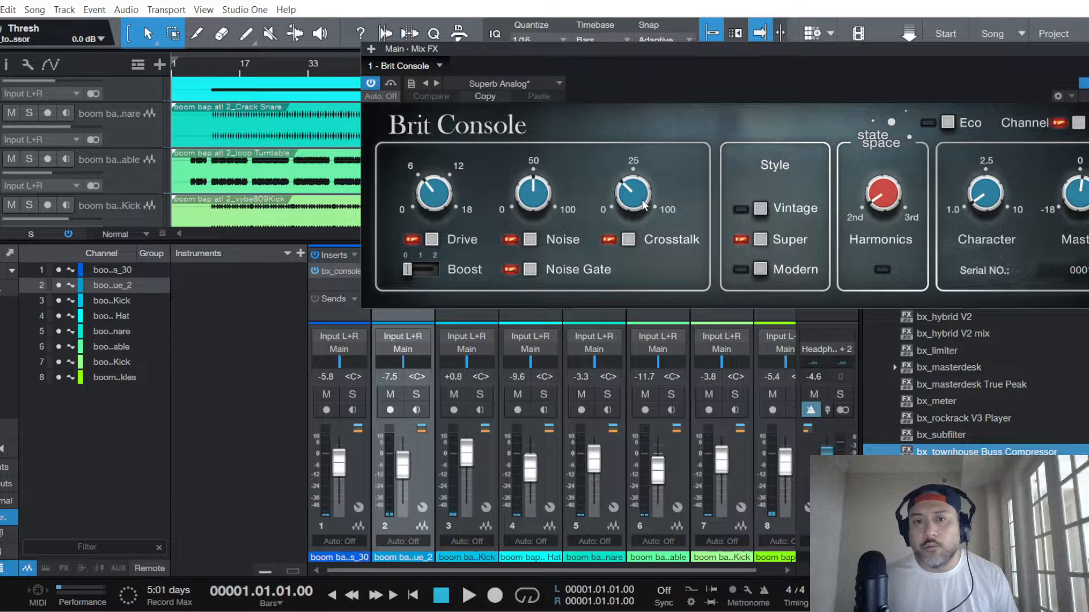
left_click(1087, 48)
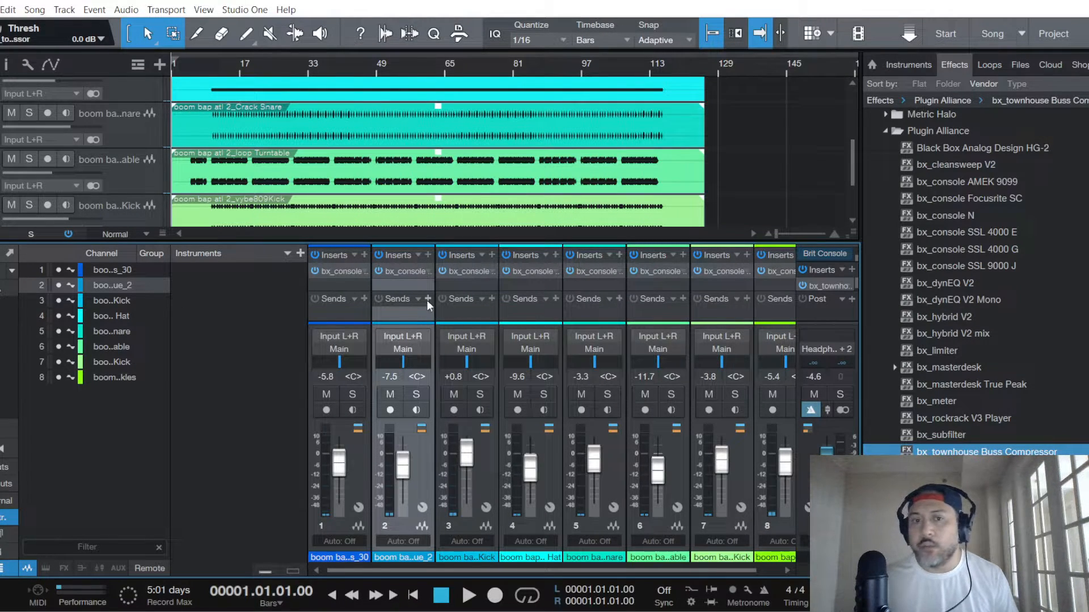
left_click(402, 269)
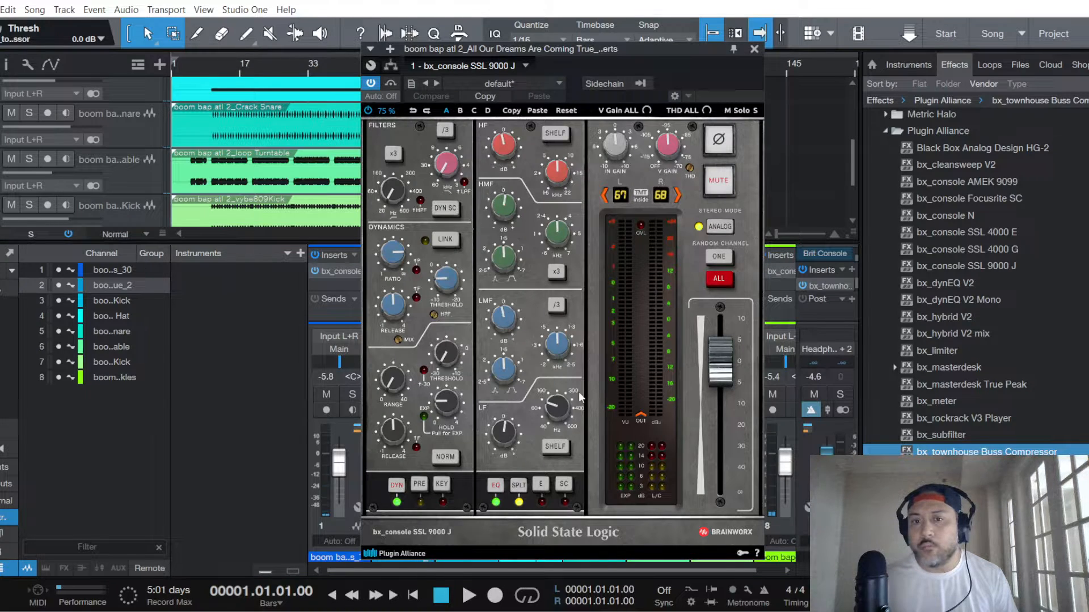
Step: Inspect the main bus bx_townhouse Buss Compressor settings, close the plug-in windows and save the song
left_click(754, 49)
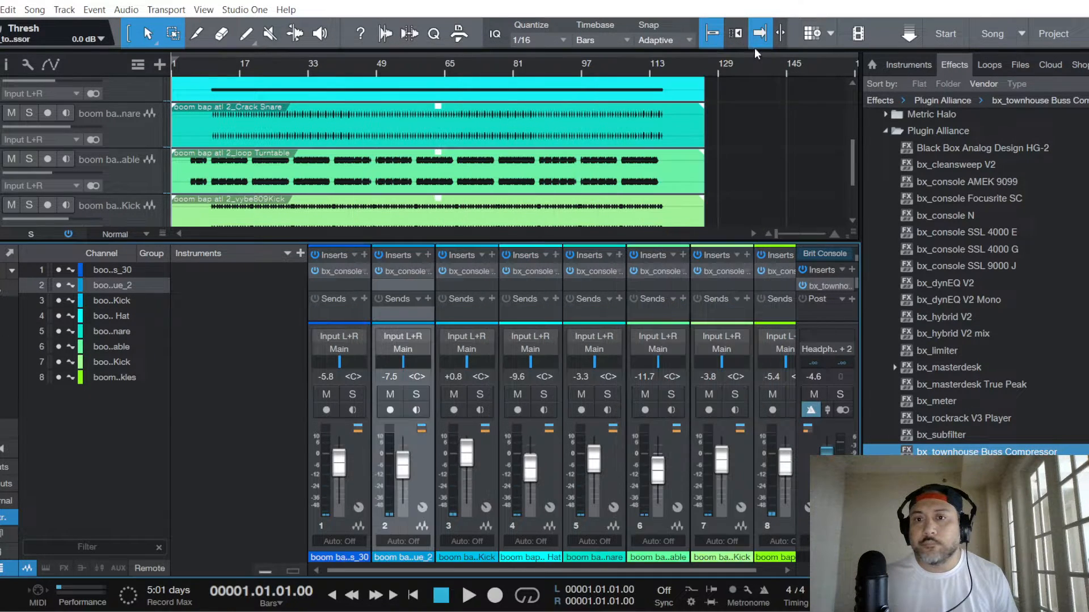
left_click(835, 282)
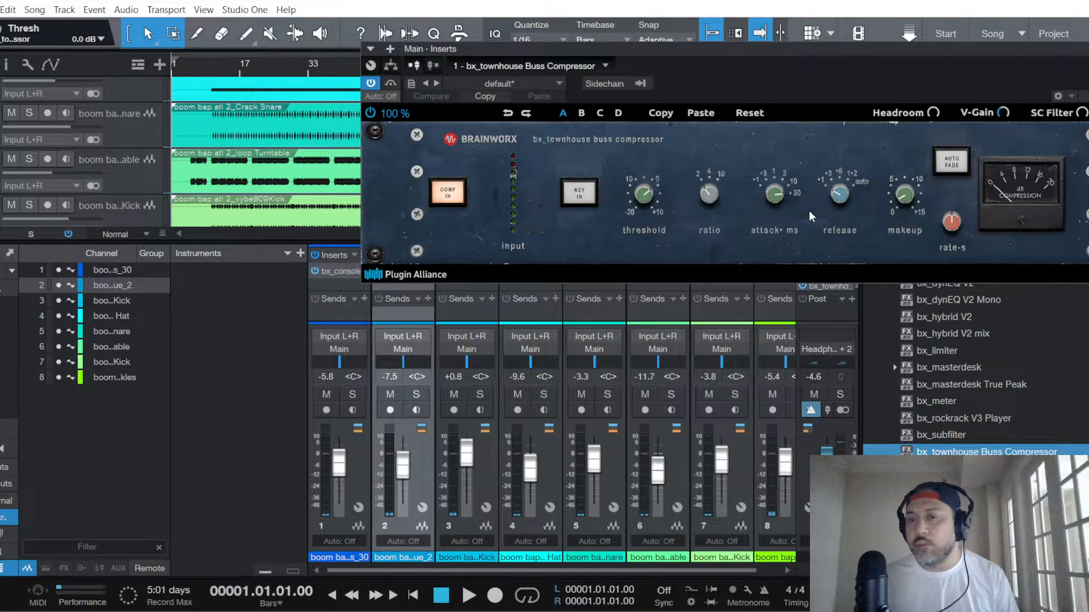
left_click(1088, 49)
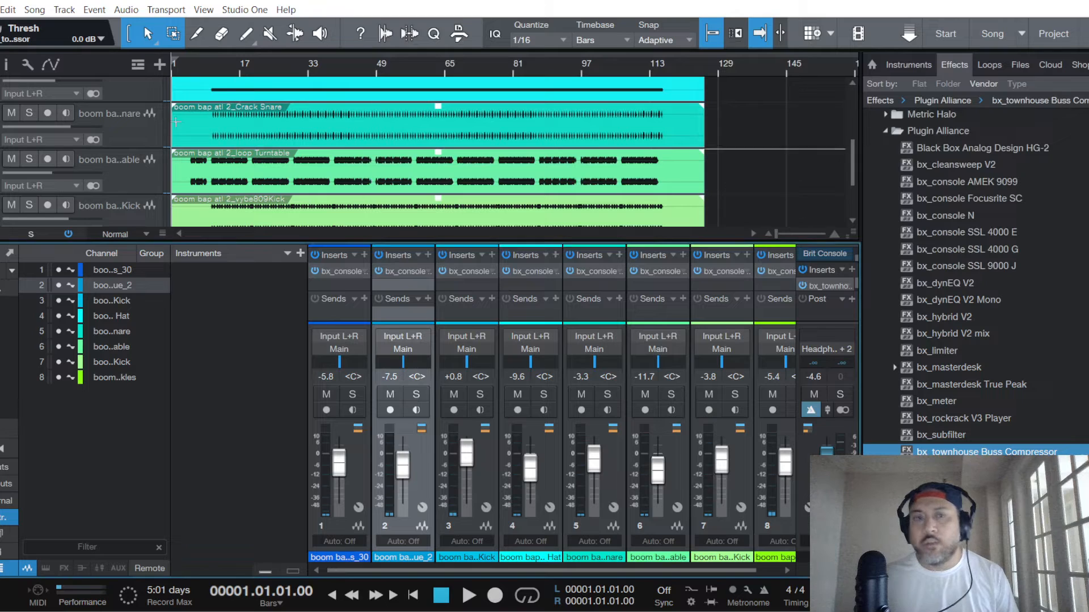
left_click(0, 9)
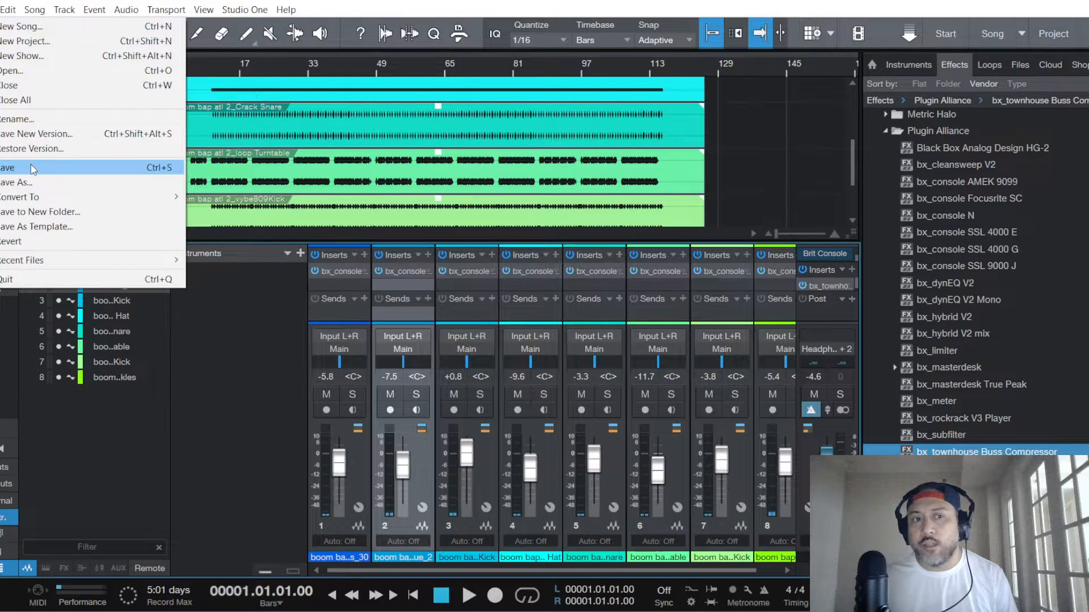
left_click(30, 164)
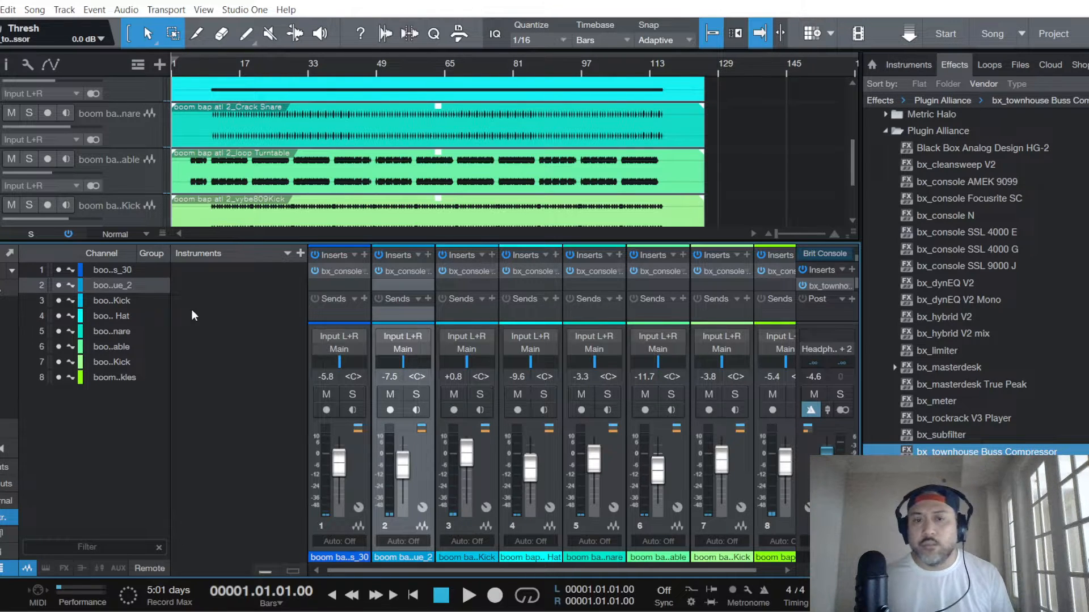
left_click(1, 9)
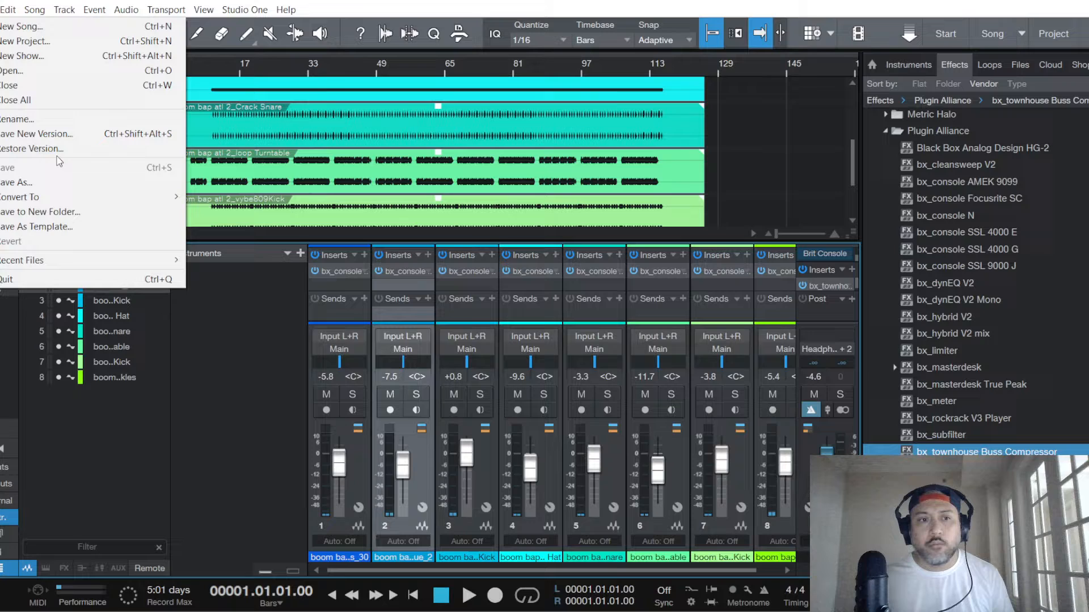
left_click(268, 346)
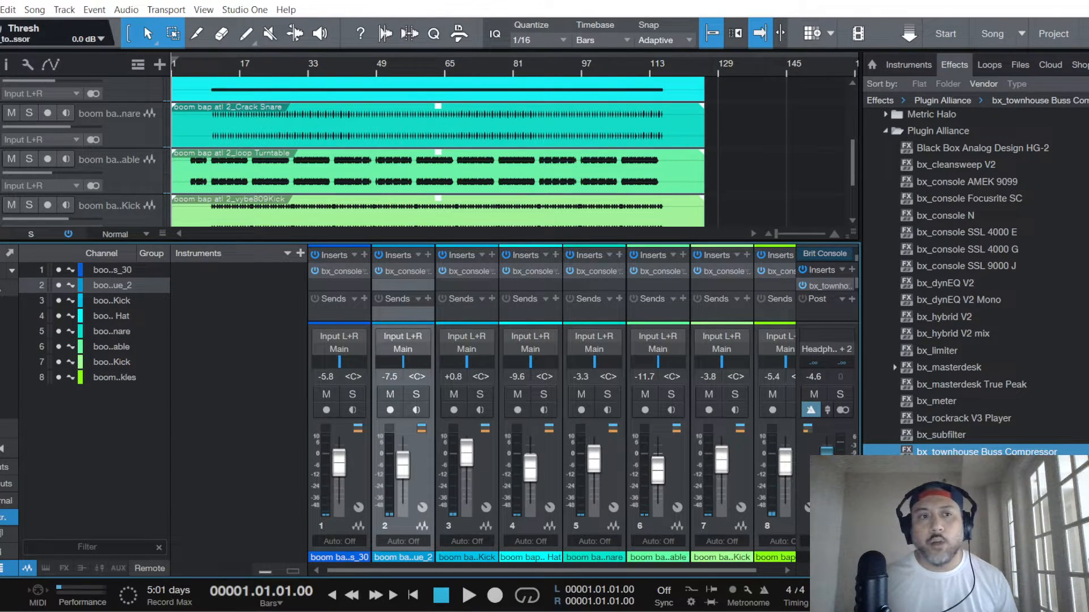
left_click(0, 10)
left_click(239, 332)
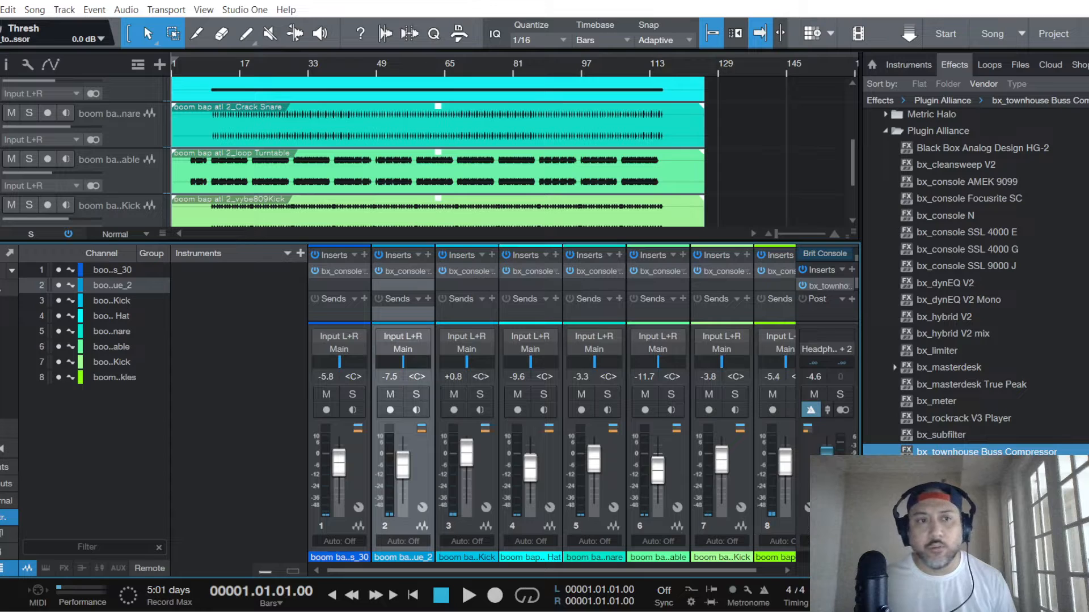
left_click(0, 9)
left_click(235, 348)
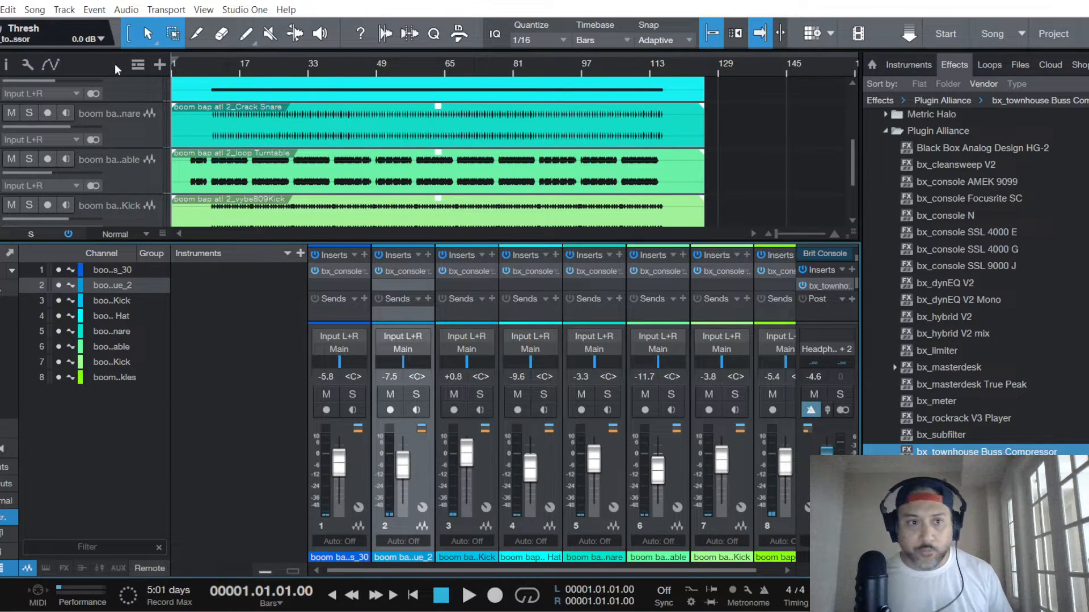
left_click(1, 10)
left_click(244, 352)
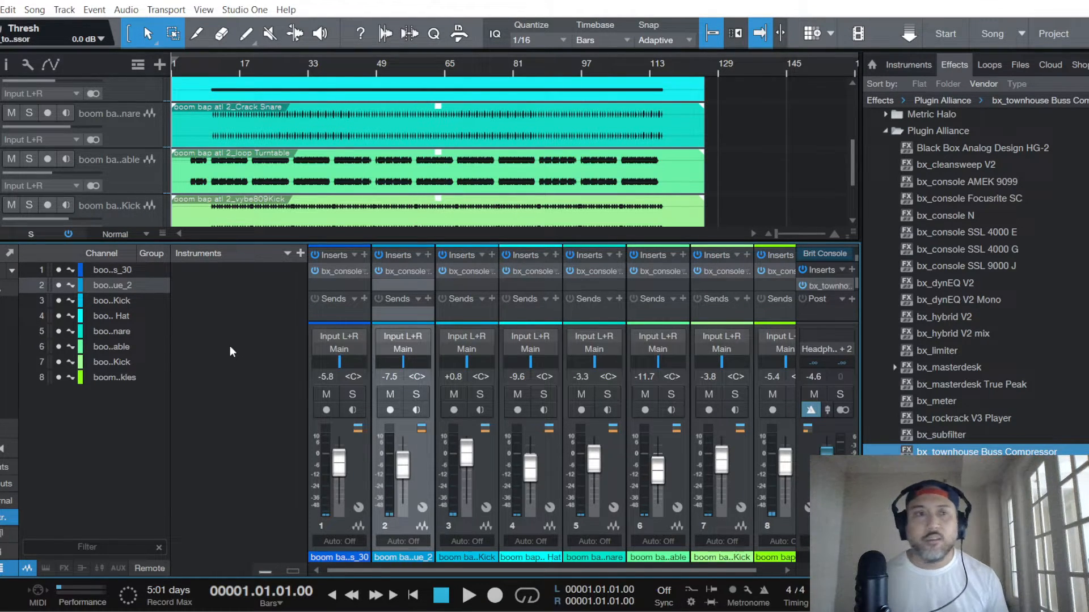
left_click(0, 10)
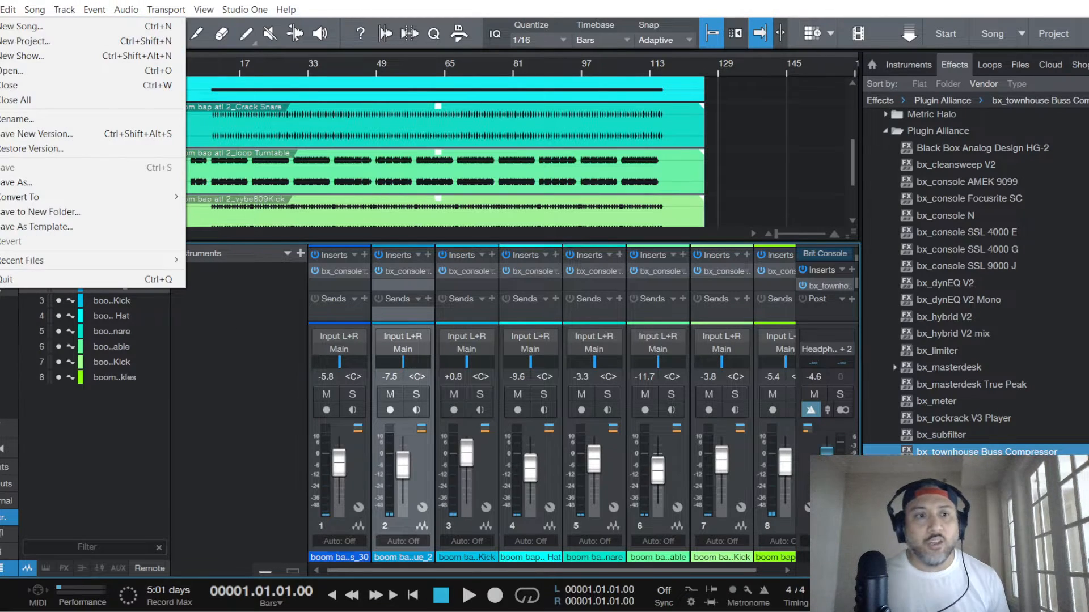
left_click(228, 329)
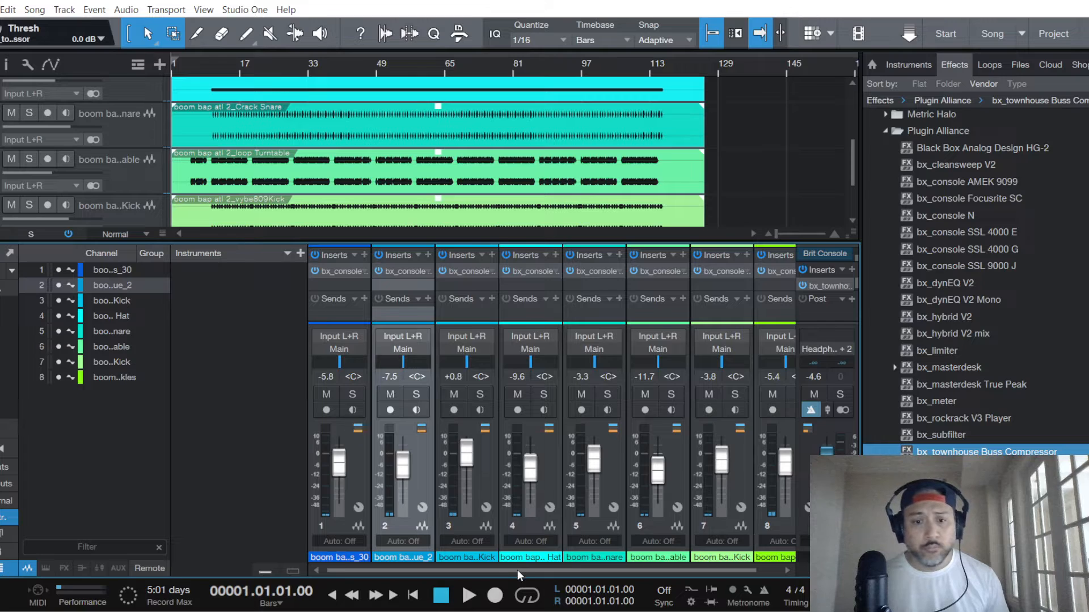
left_click_drag(515, 570, 631, 580)
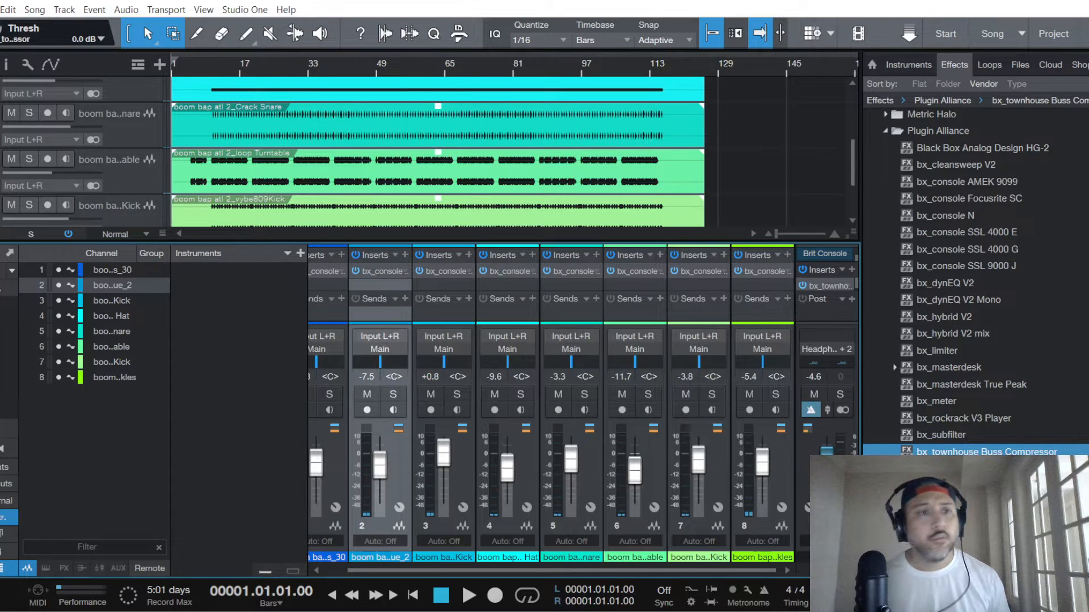
left_click(0, 10)
left_click(224, 408)
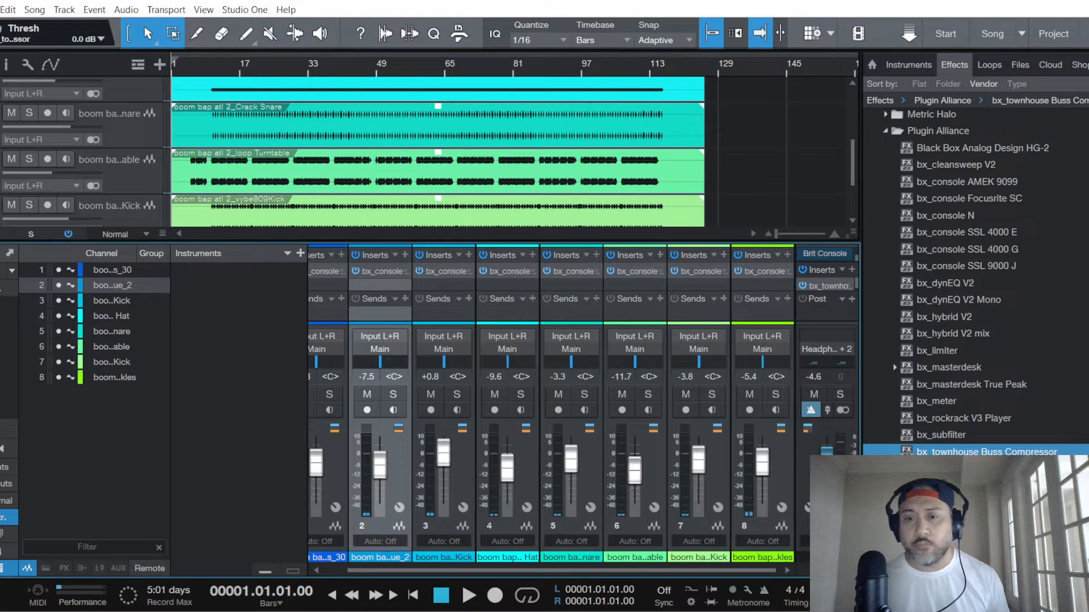
Step: Lower the main bus fader to -10.0 dB
left_click_drag(826, 460, 827, 468)
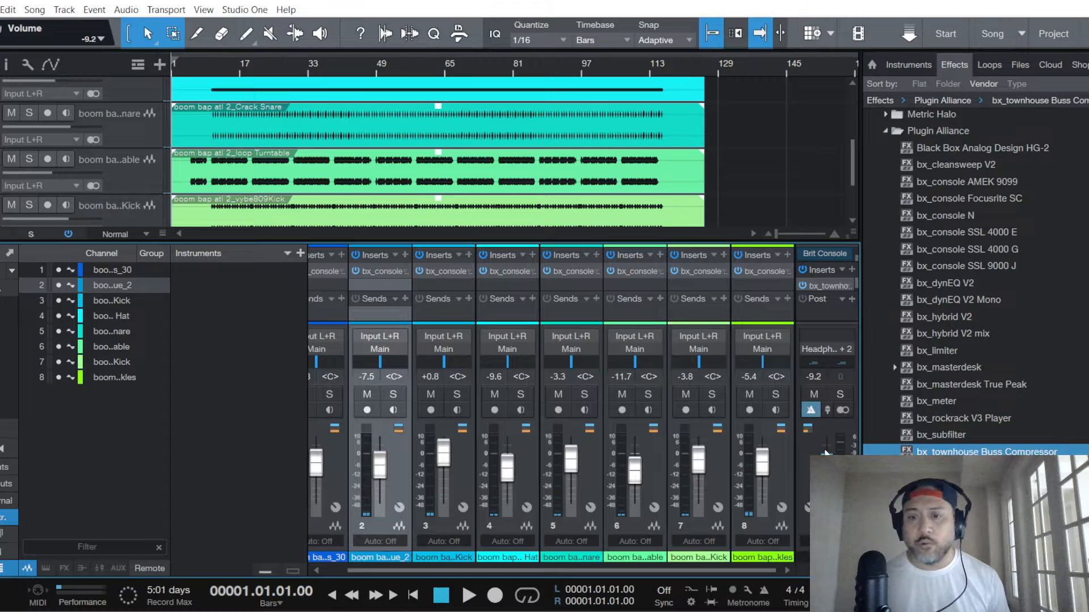
scroll(824, 449, "down", 2)
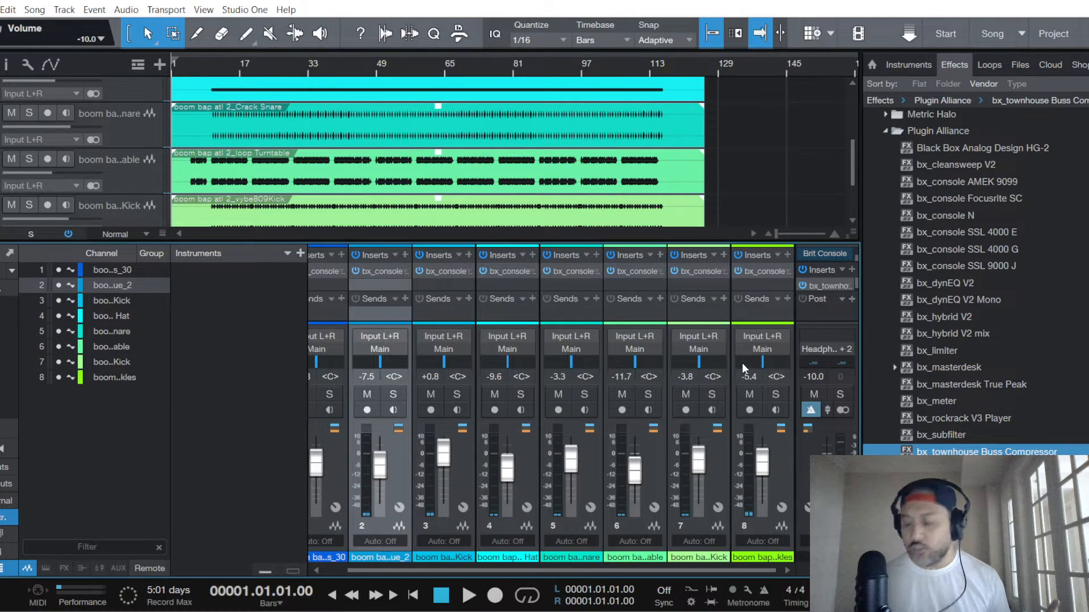
Step: Play the full mix from the start of the song and save the song
left_click(469, 595)
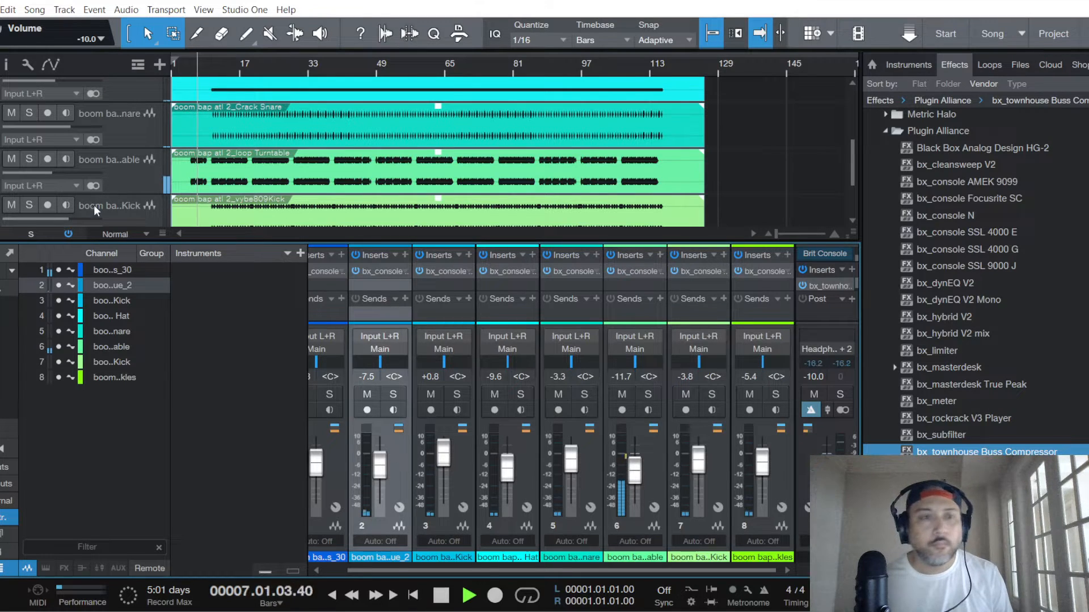
left_click(0, 10)
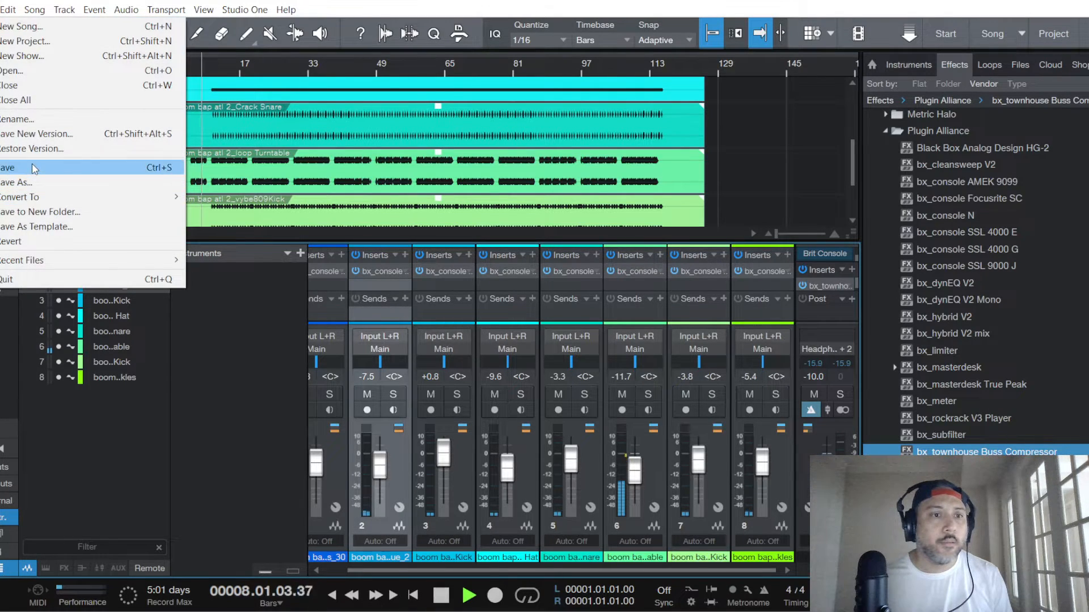
left_click(33, 168)
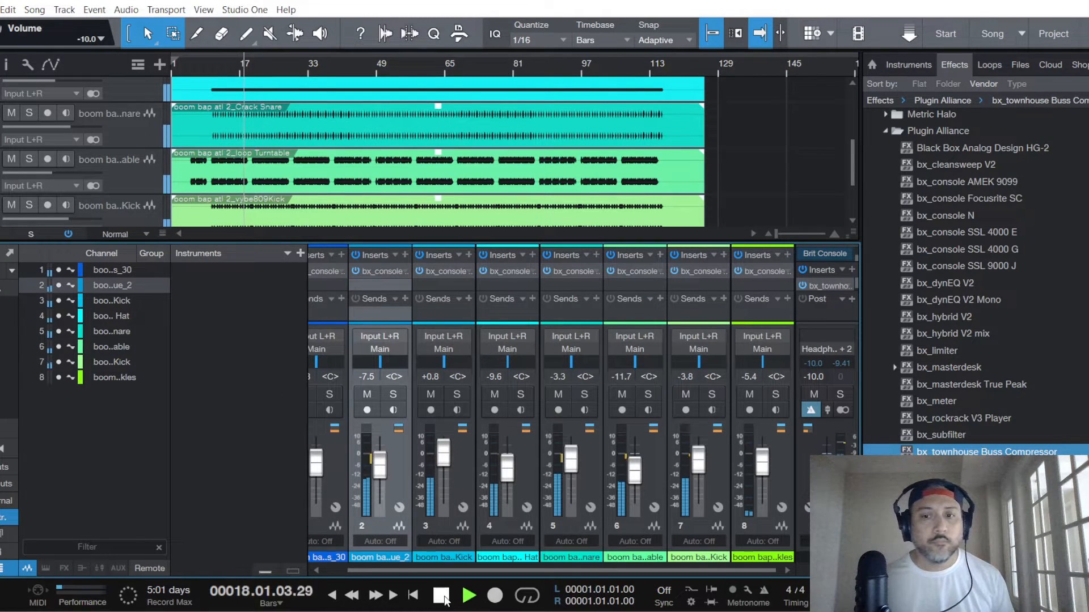
key("alt+f")
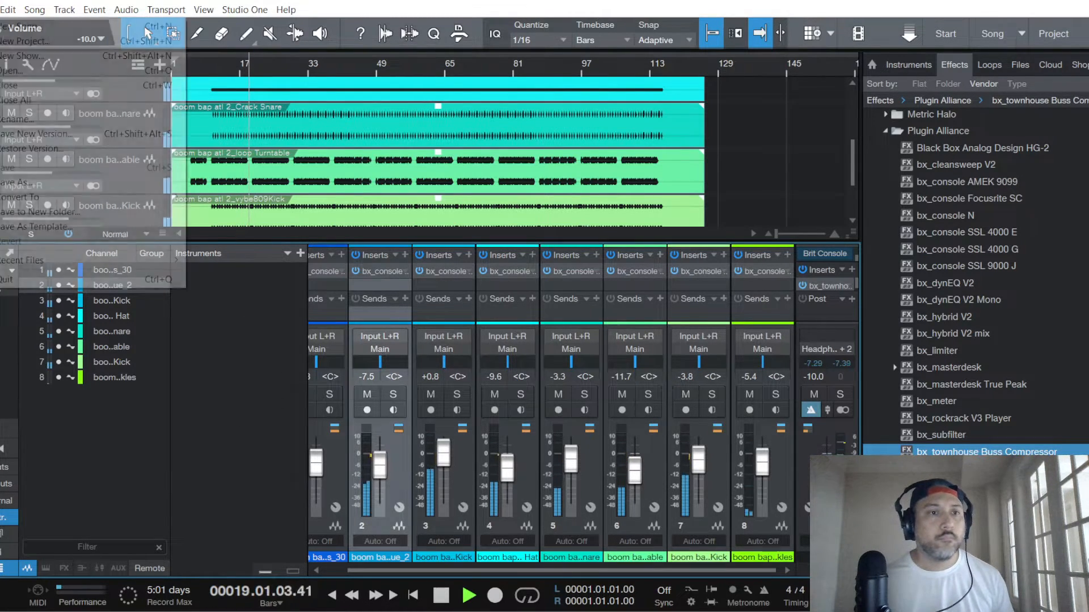
left_click(269, 390)
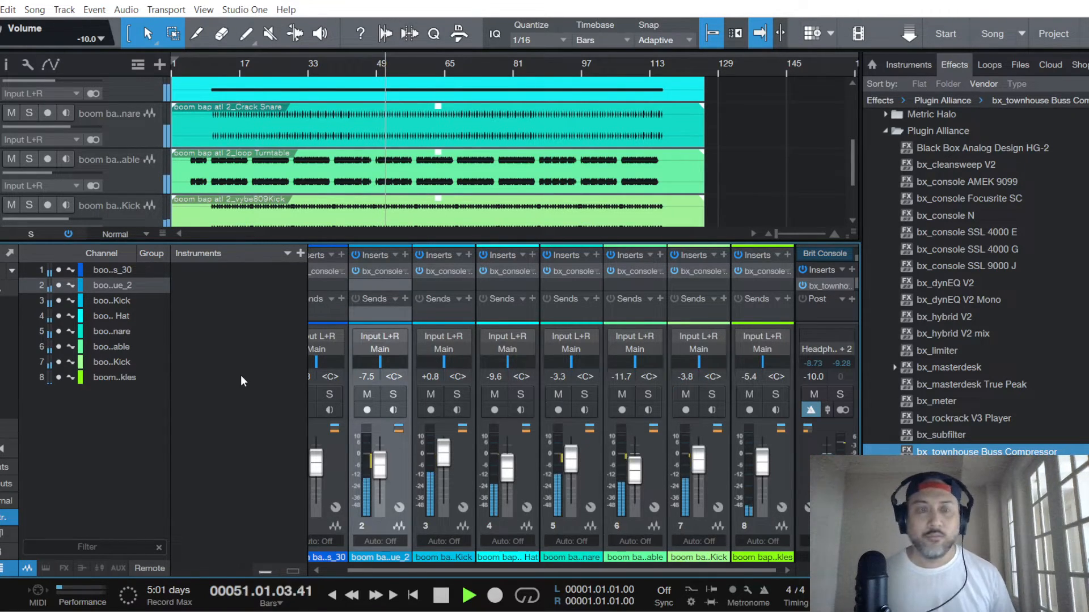
key("alt+f")
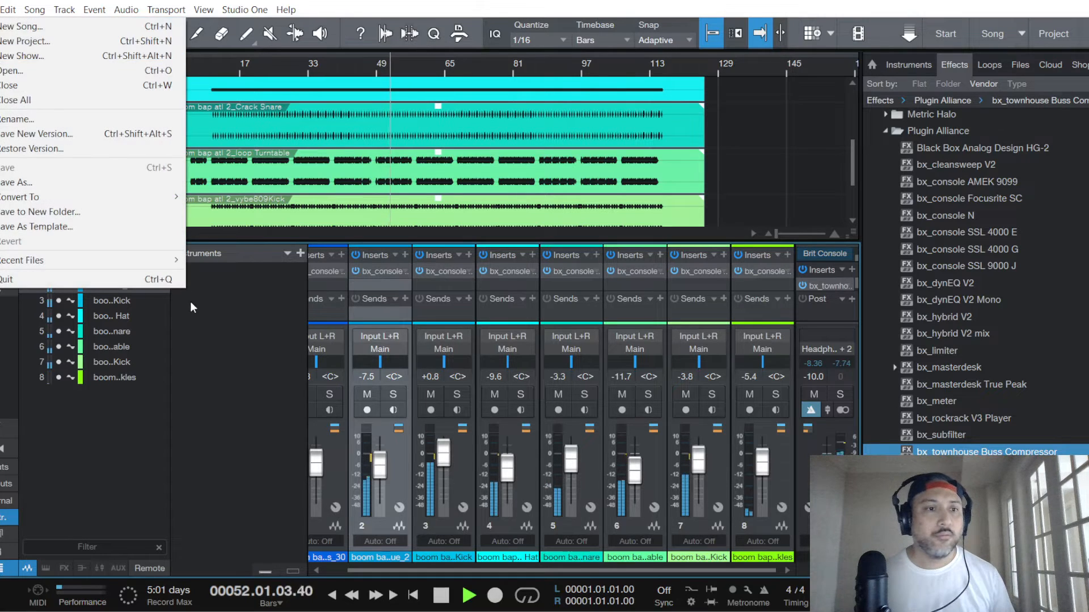
left_click(247, 347)
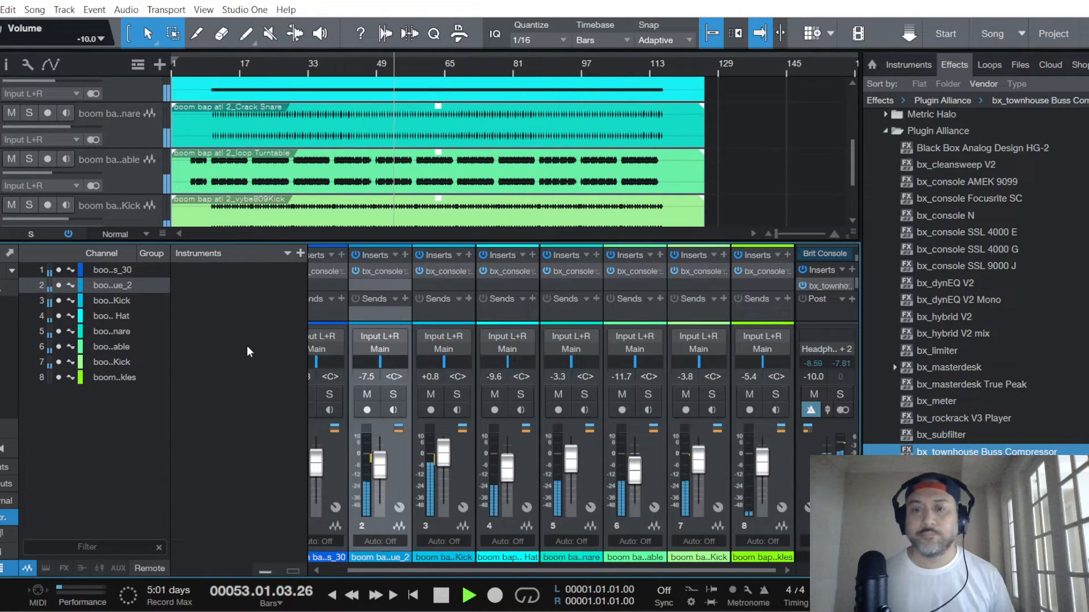
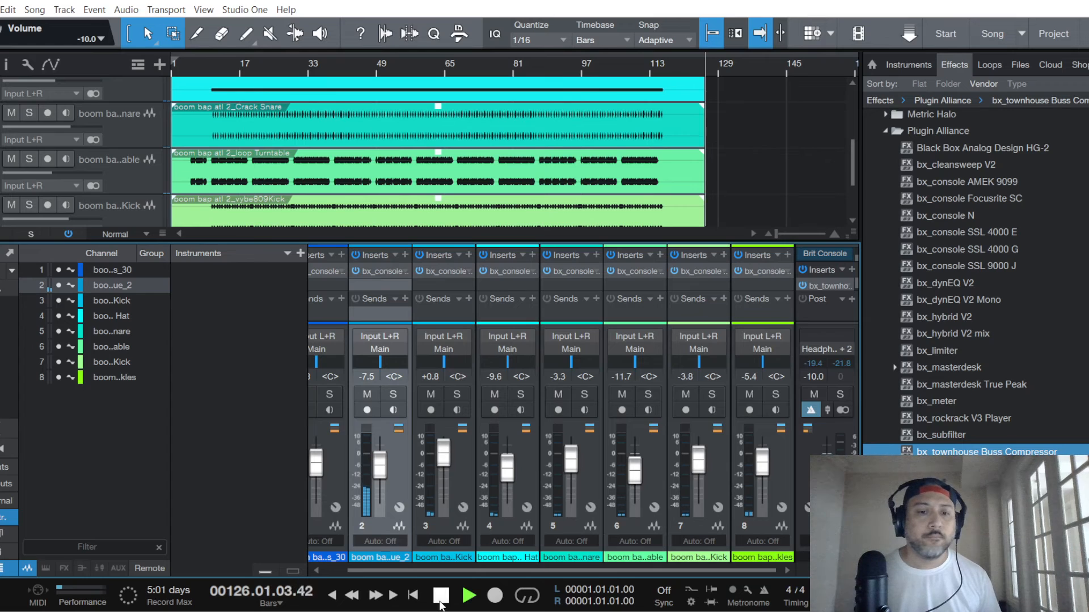
Step: Stop playback of the mix and switch to the OBS window
left_click(441, 594)
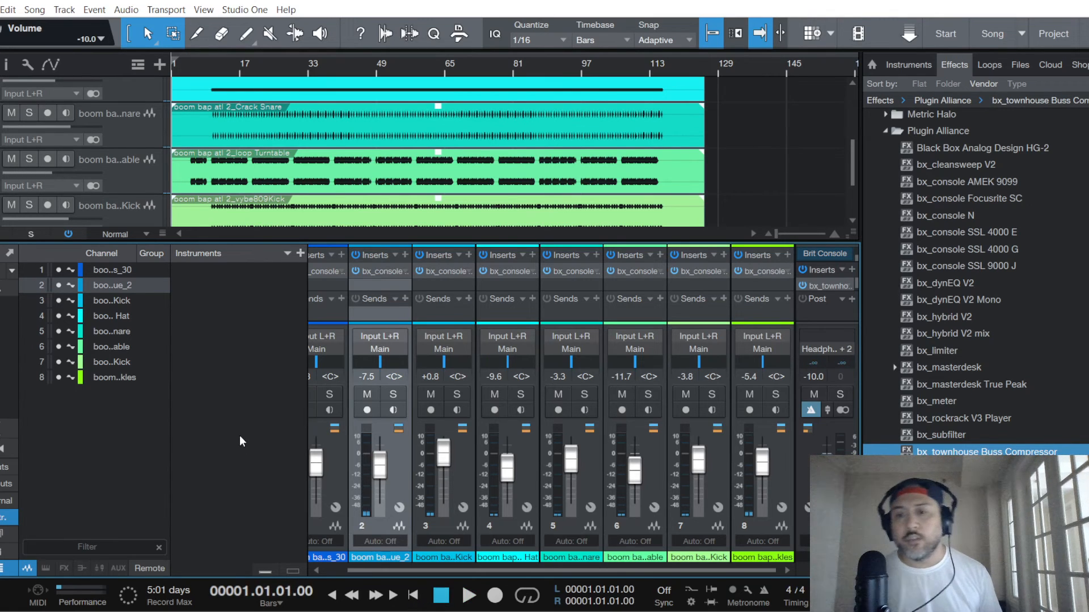
left_click(4, 9)
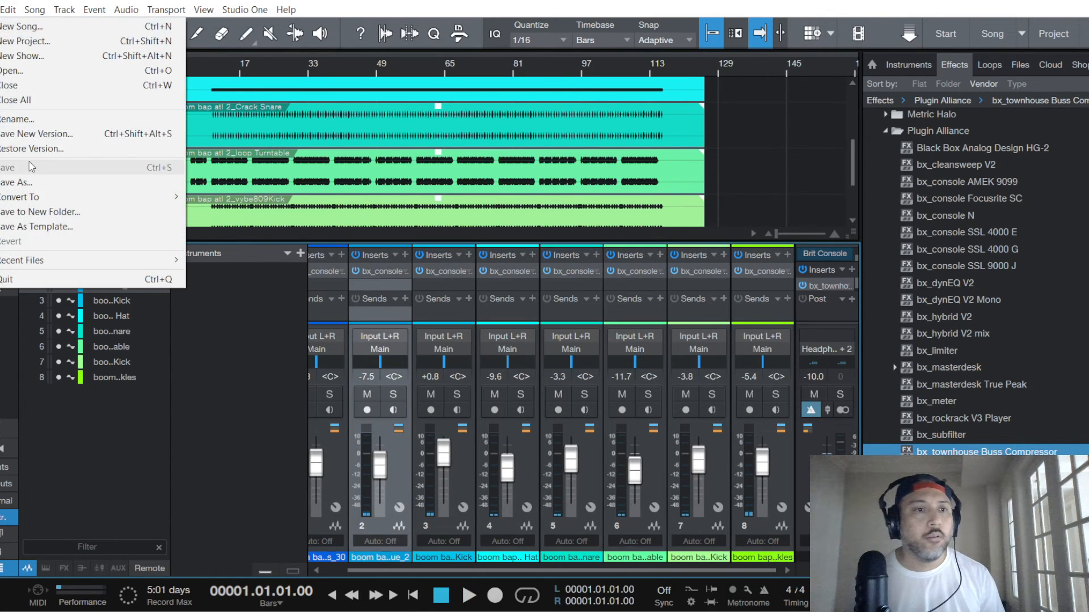
left_click(30, 167)
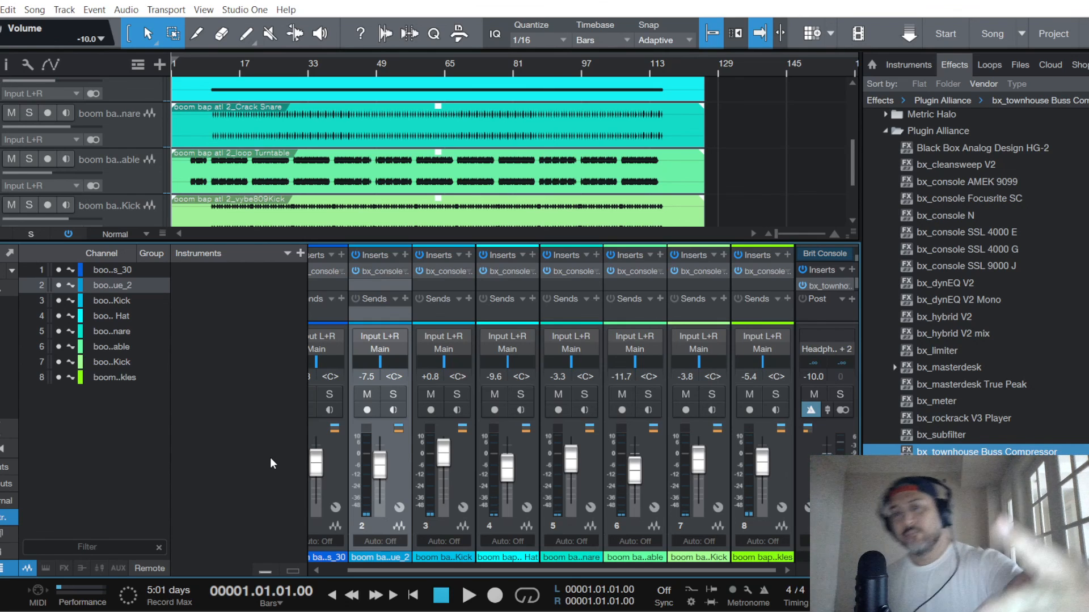
key("alt+Tab")
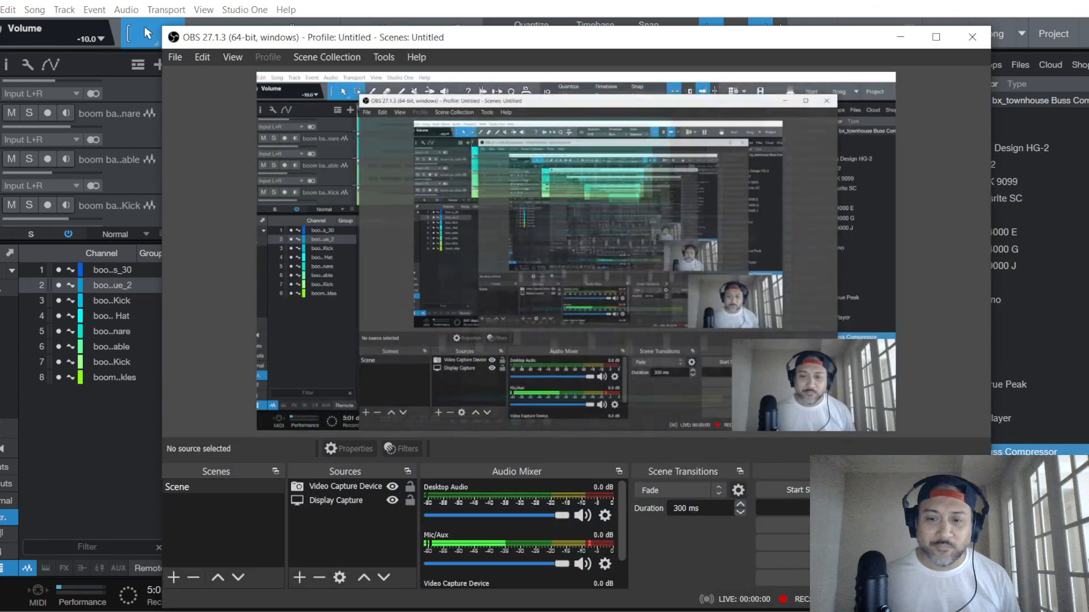